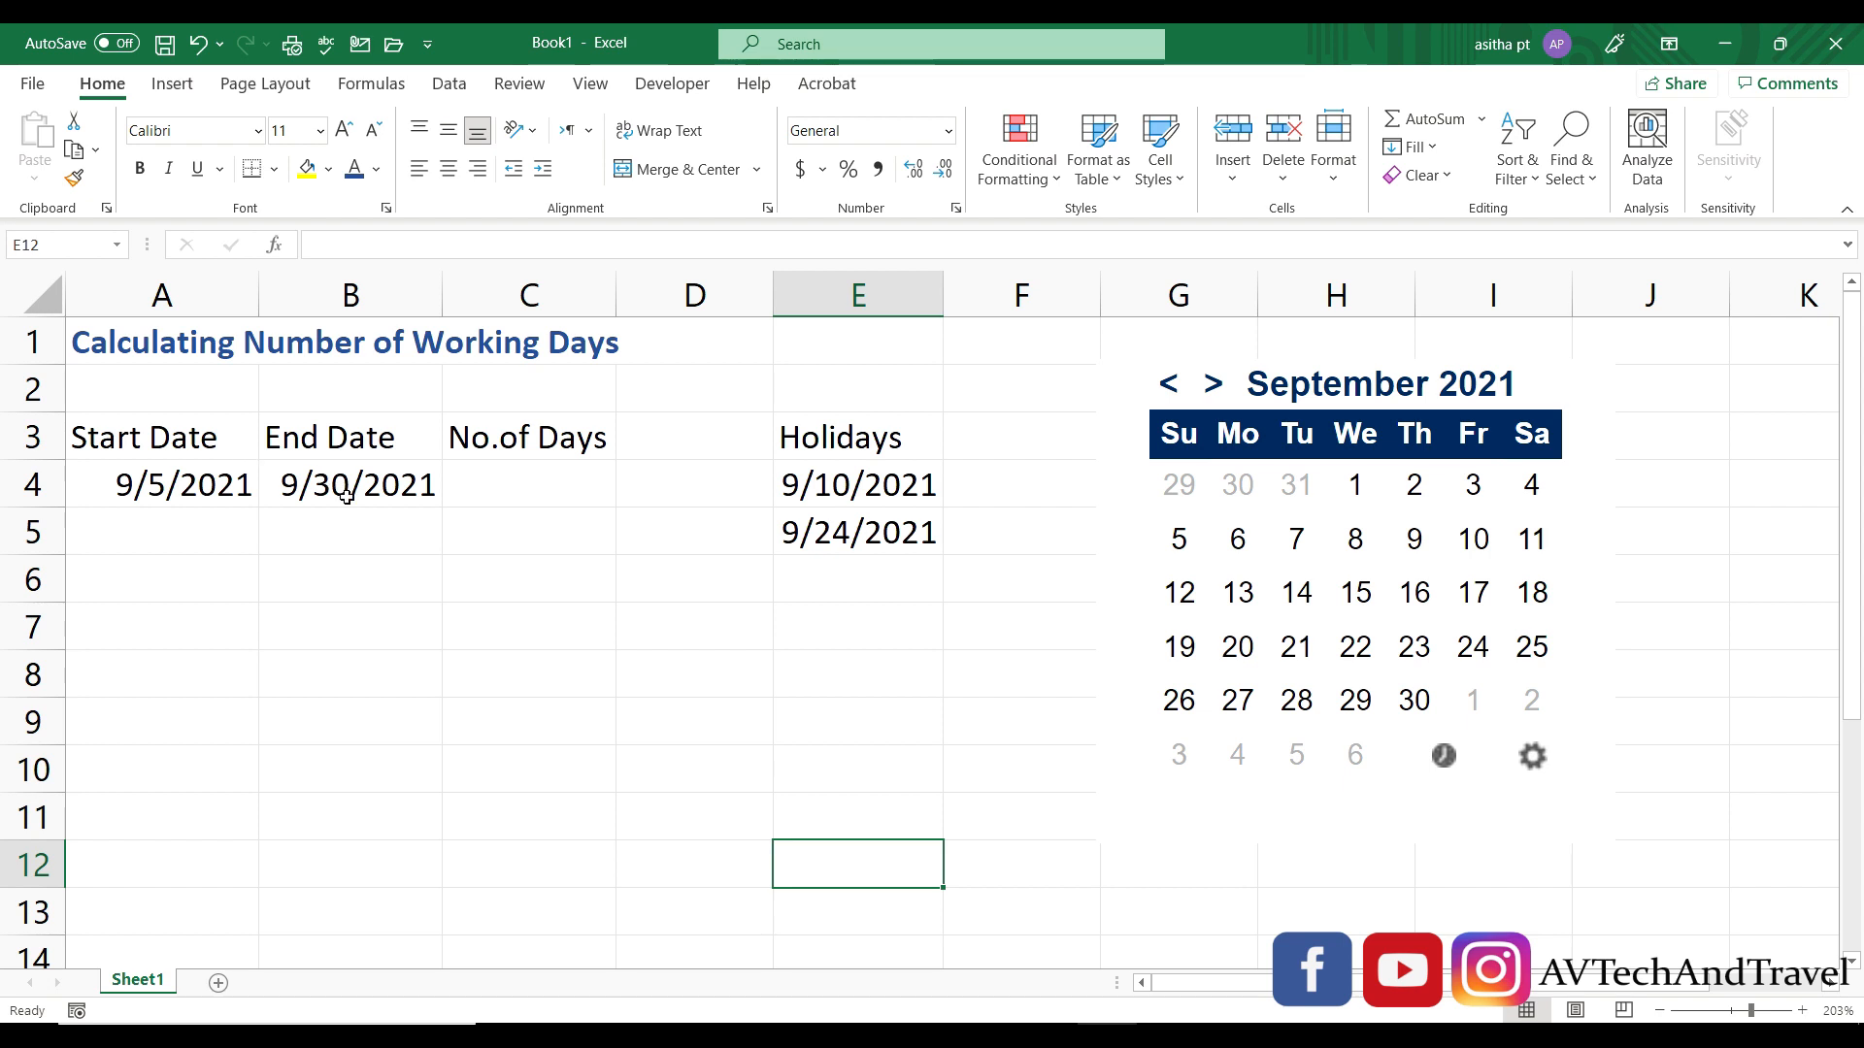
- Enter a formula in C4 that subtracts the start date in A4 from the end date in B4
double_click(456, 496)
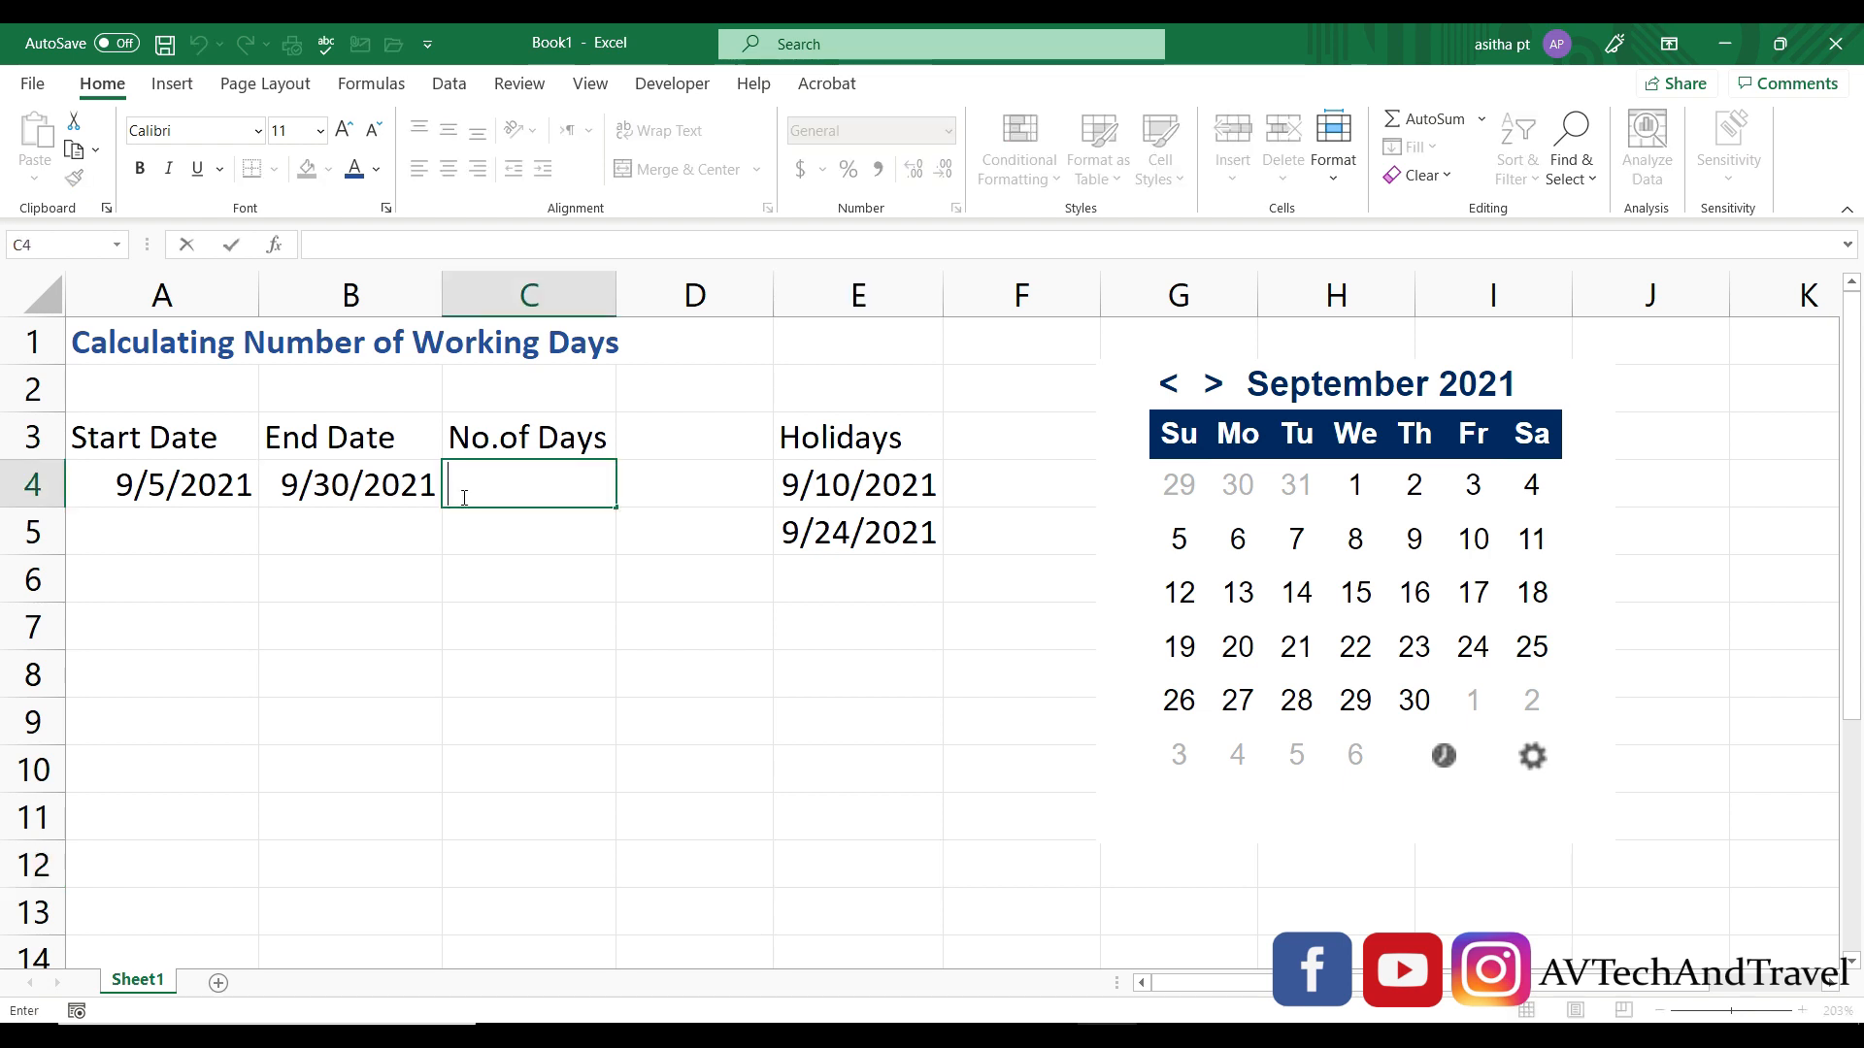
text(=)
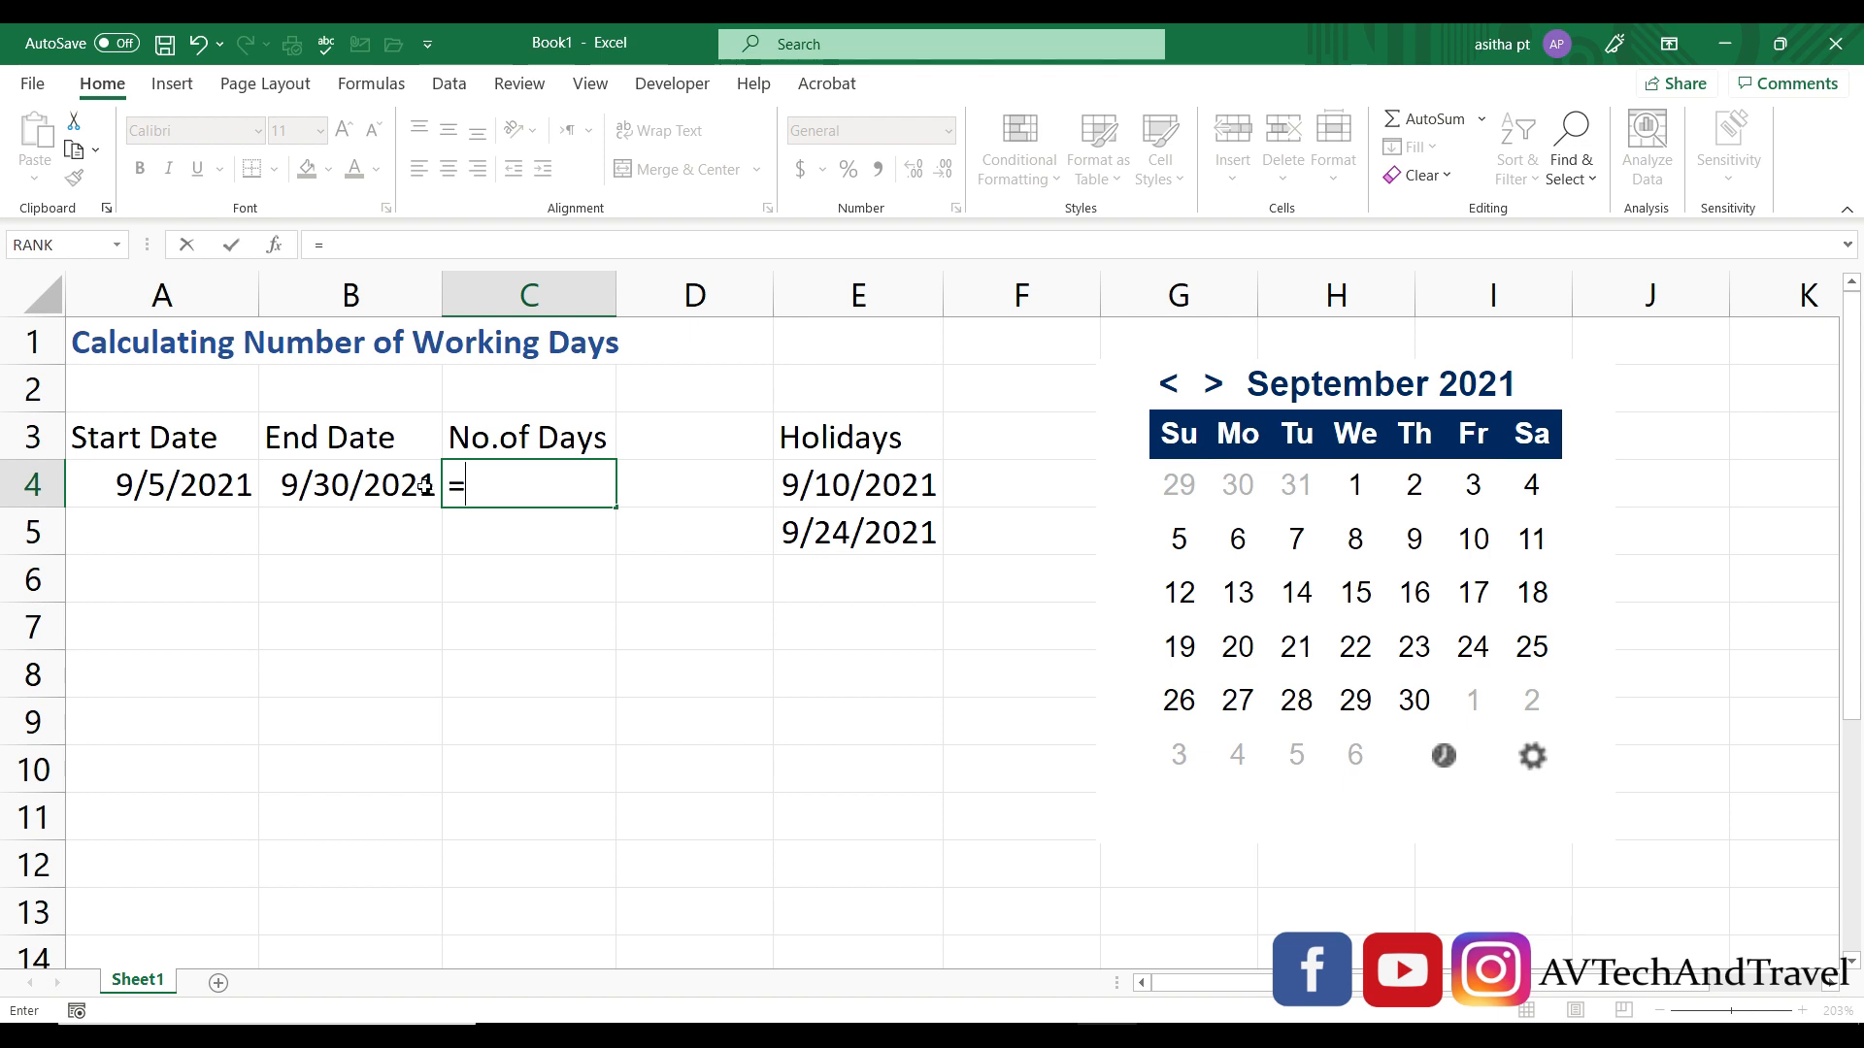
click(383, 493)
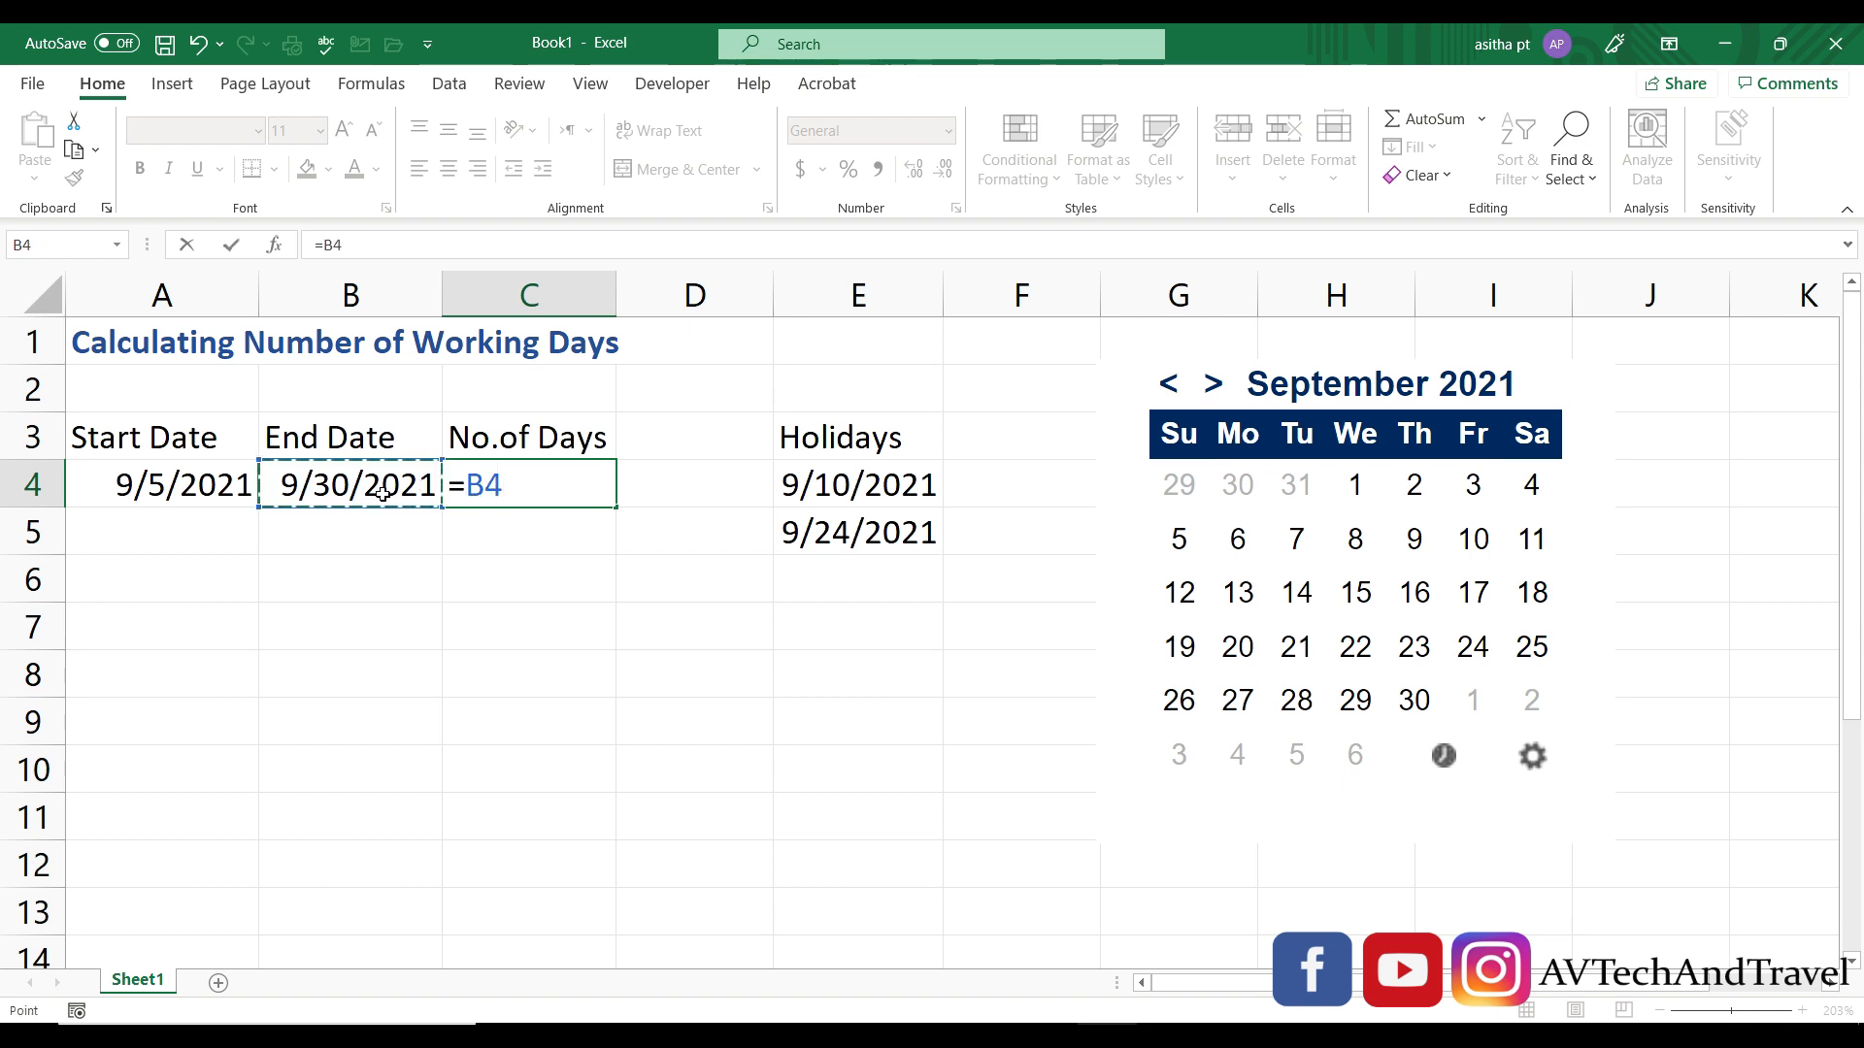
text(-)
click(202, 485)
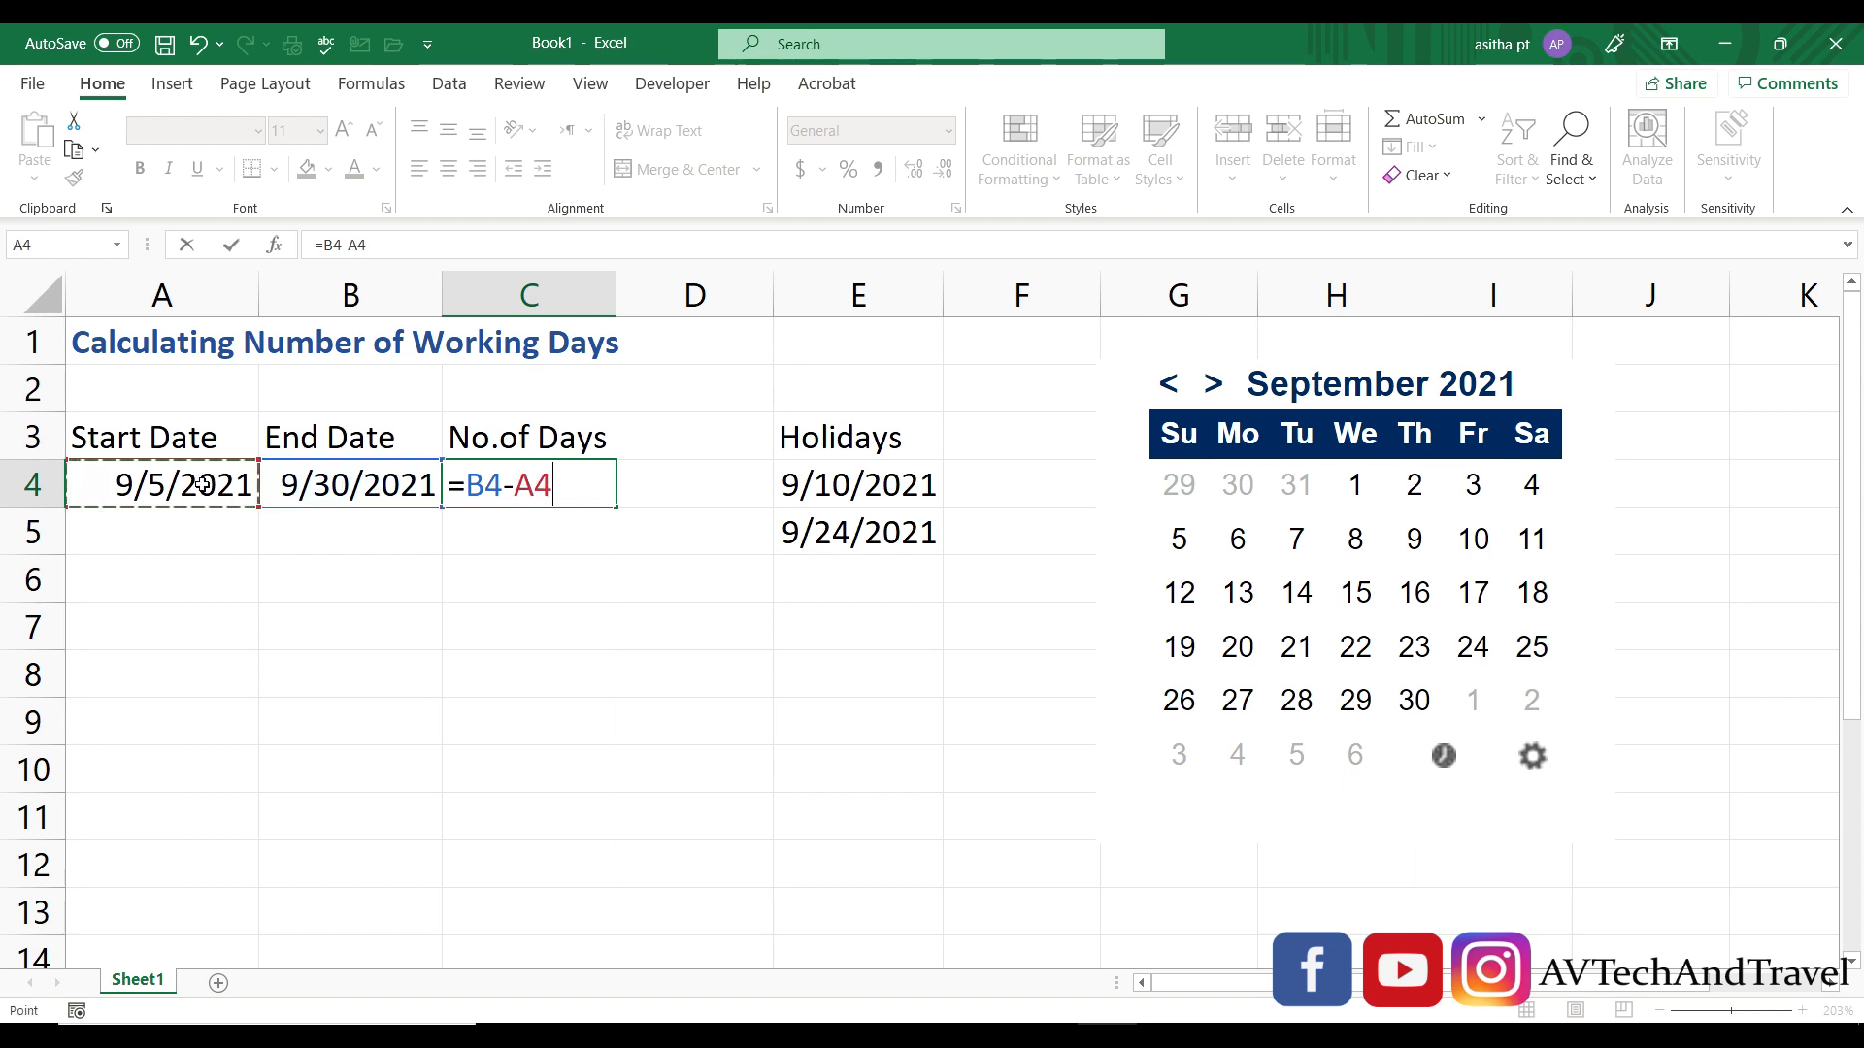
key(Return)
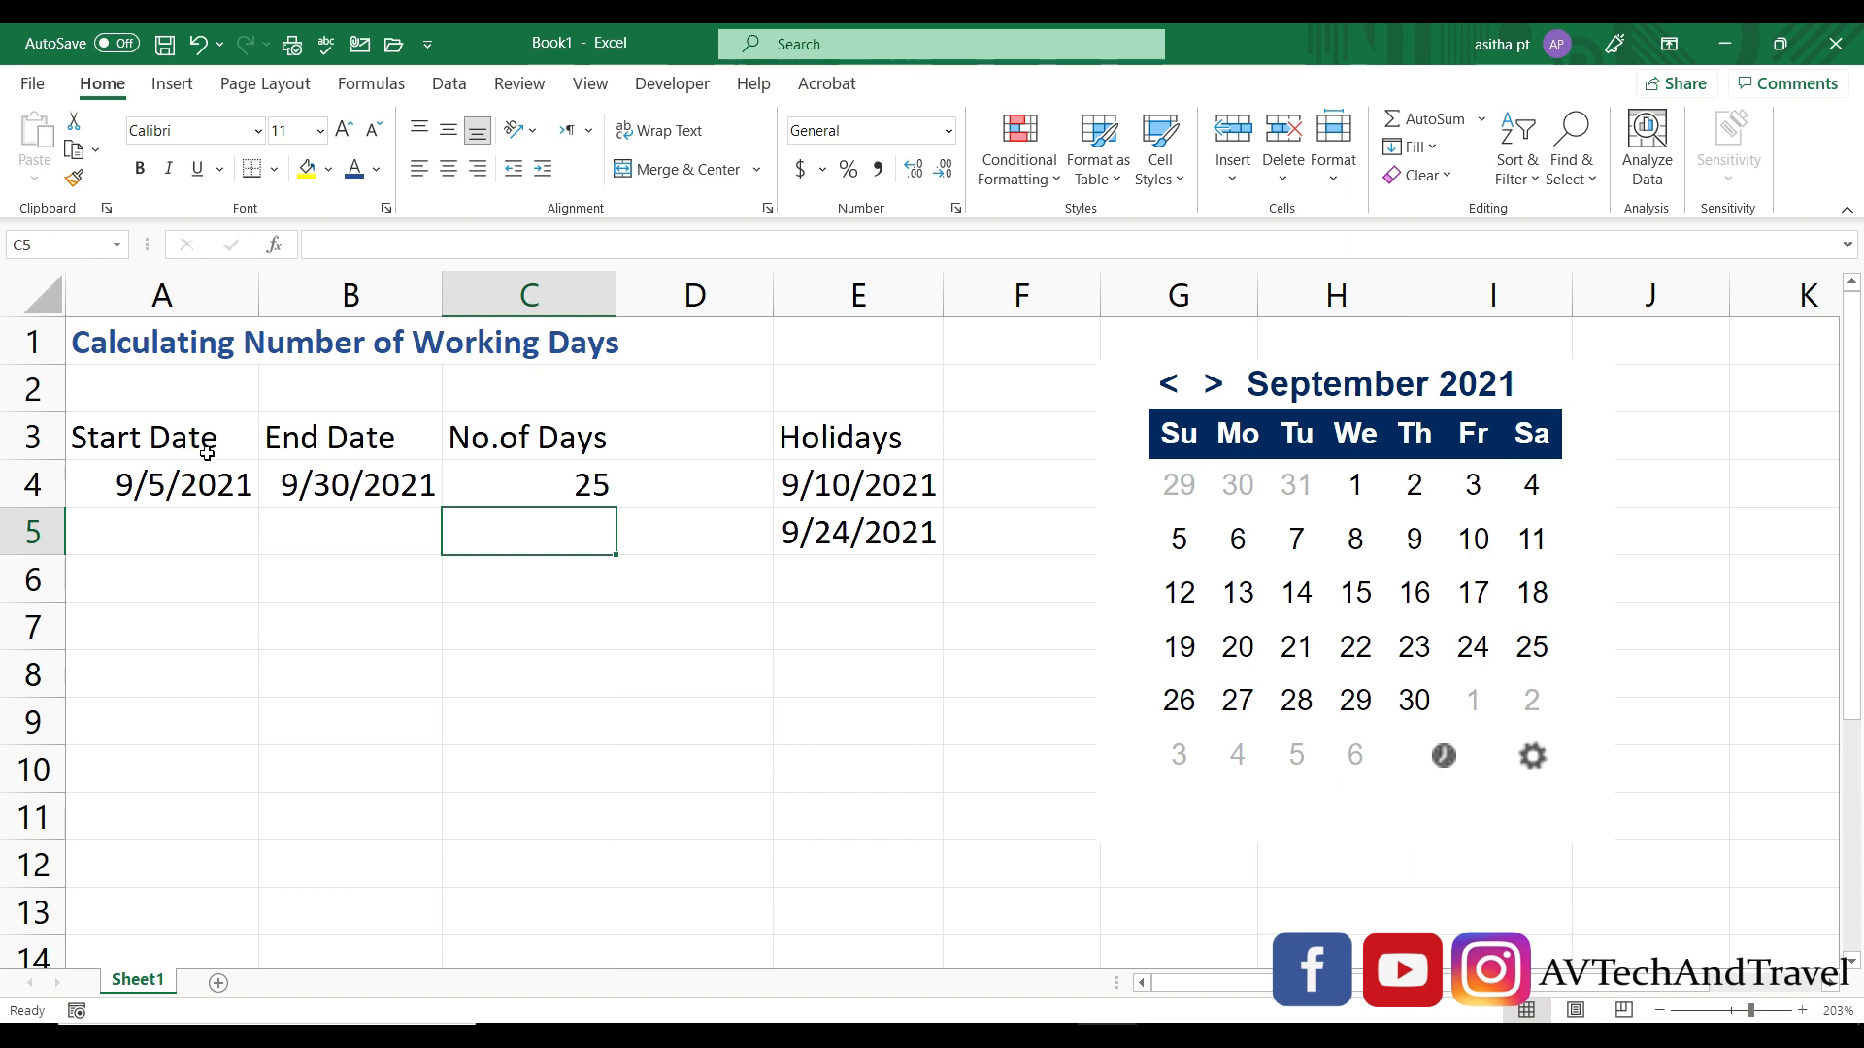
- Clear the date subtraction formula from C4
click(601, 481)
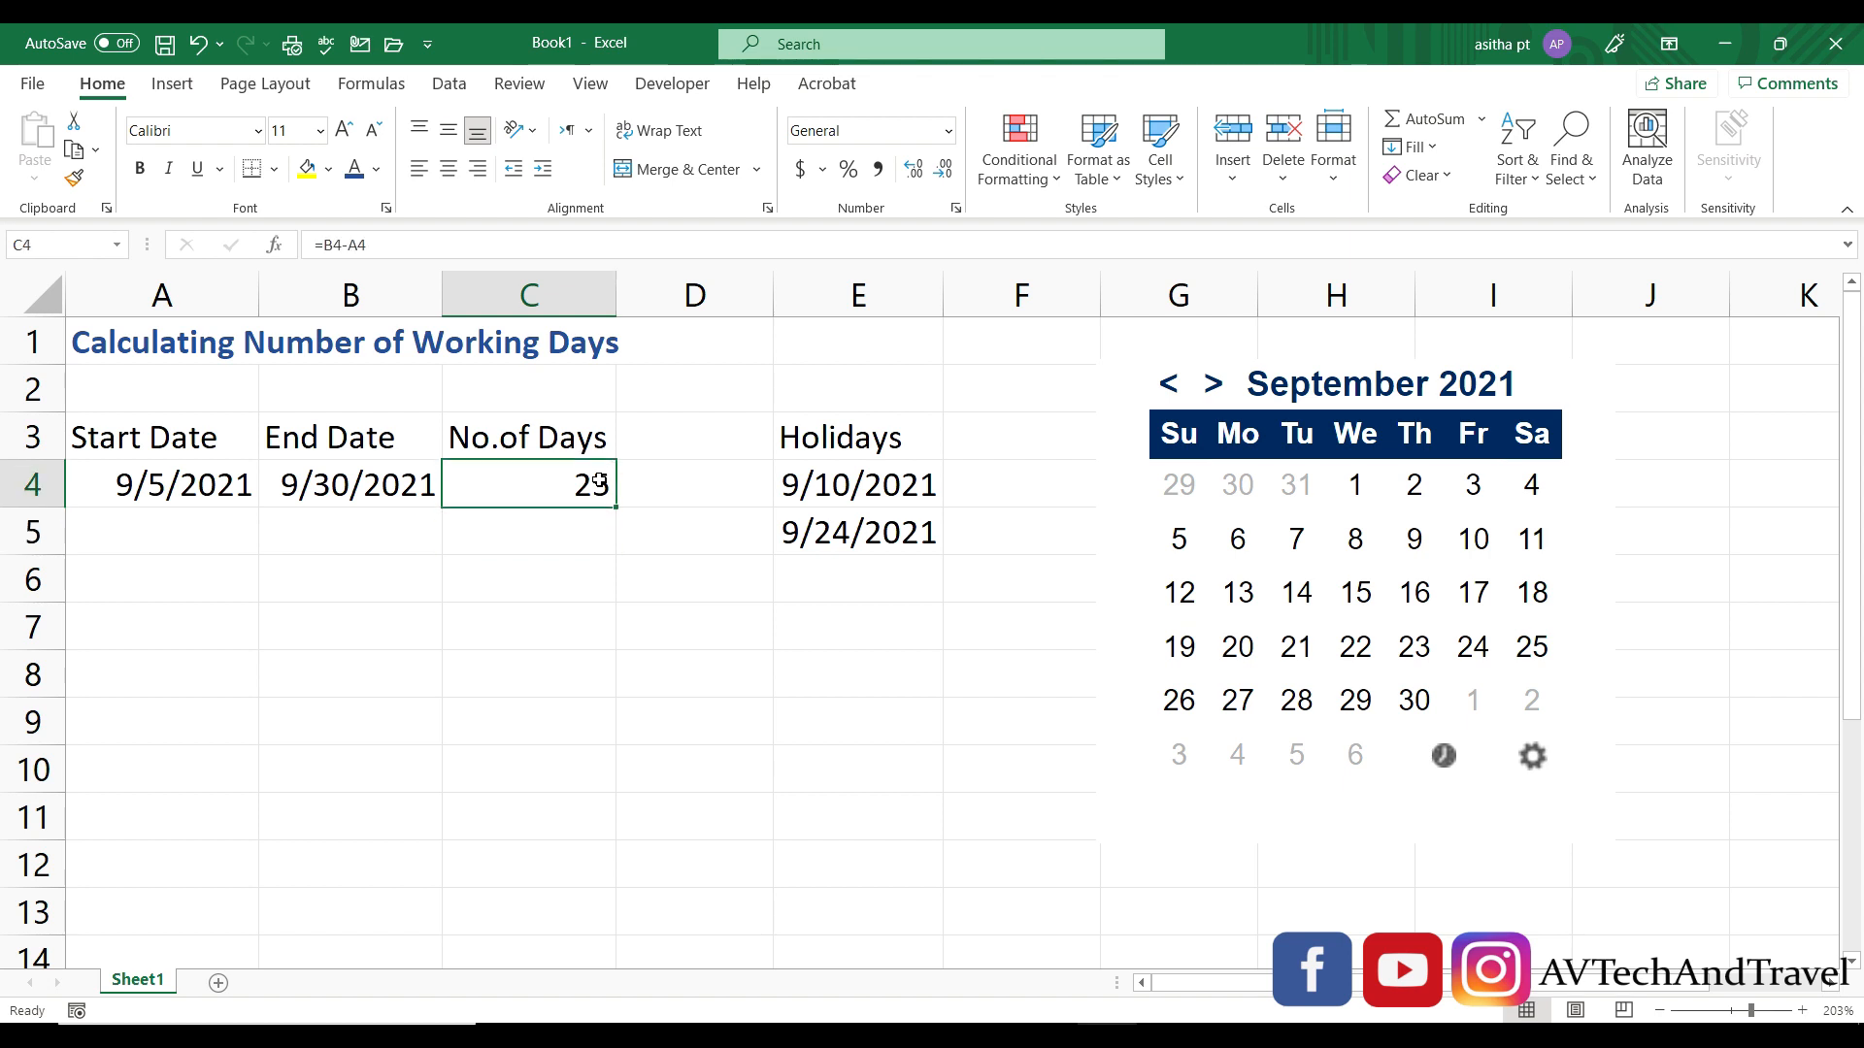
key(F2)
key(BackSpace)
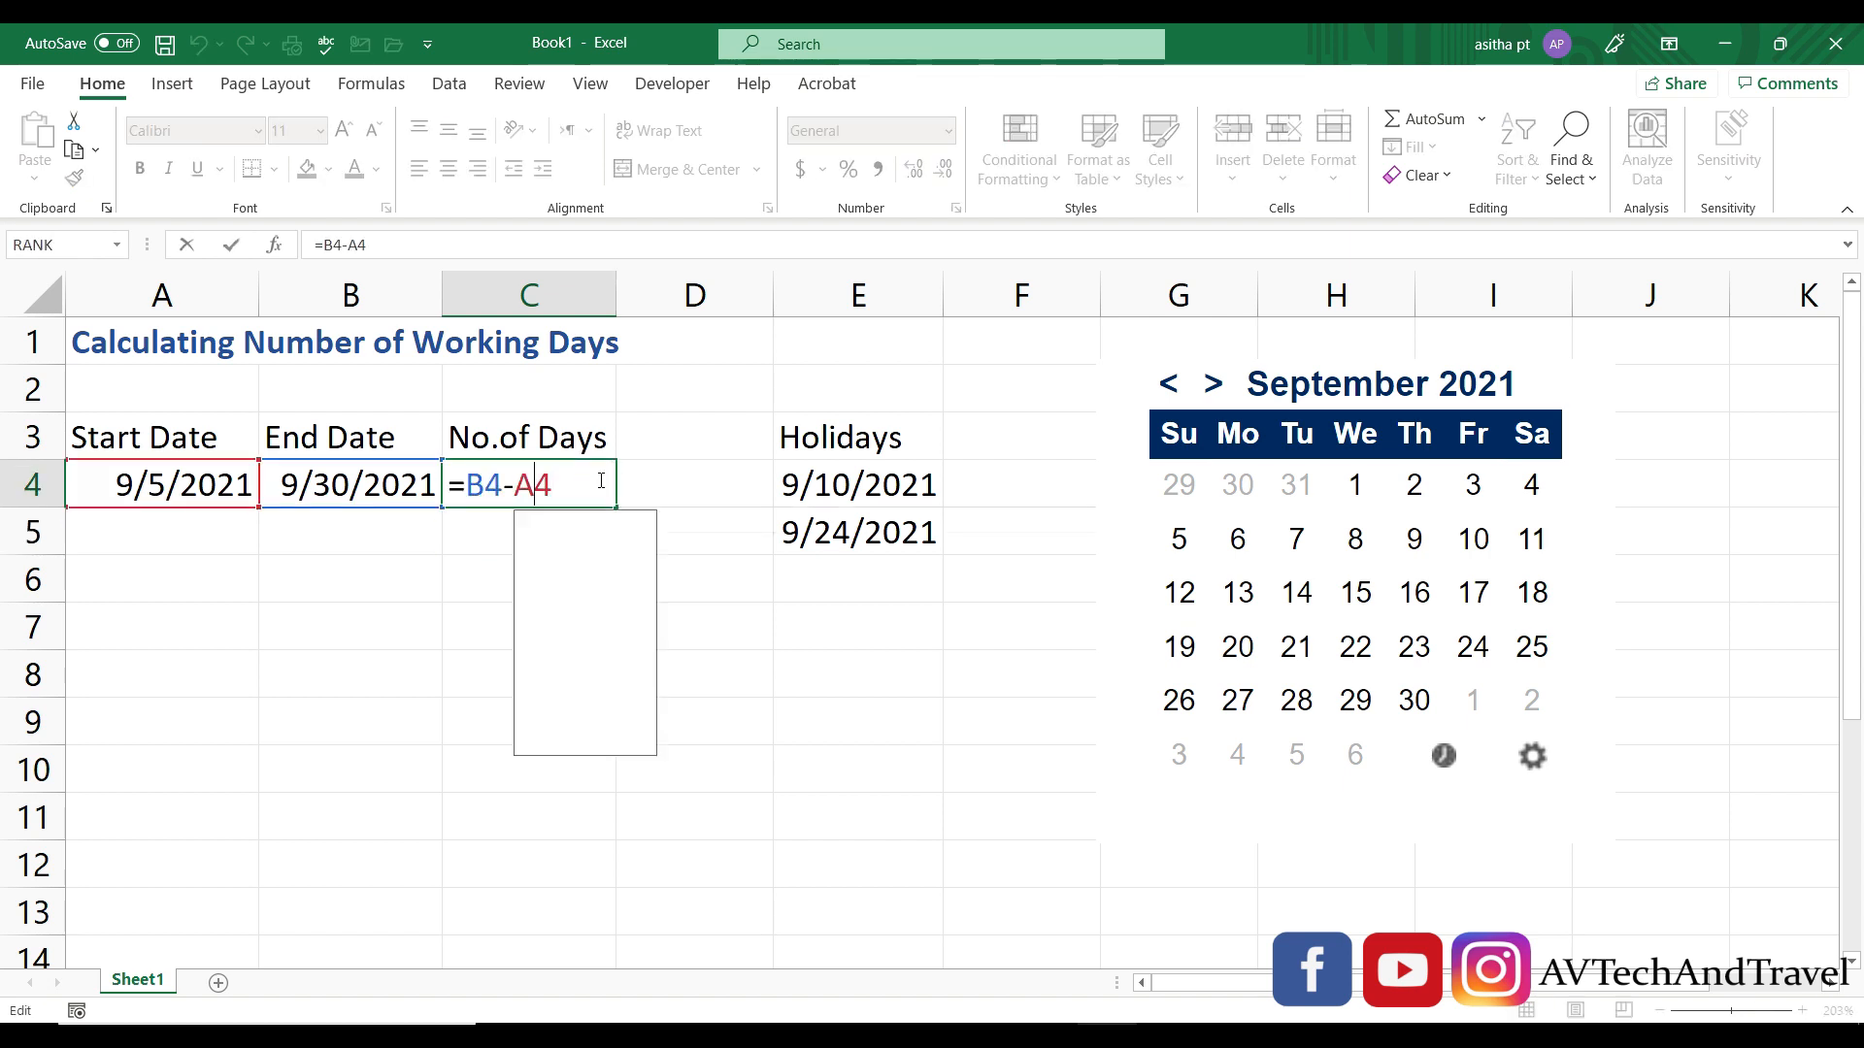
key(BackSpace)
key(BackSpace)
key(BackSpace)
key(BackSpace)
key(BackSpace)
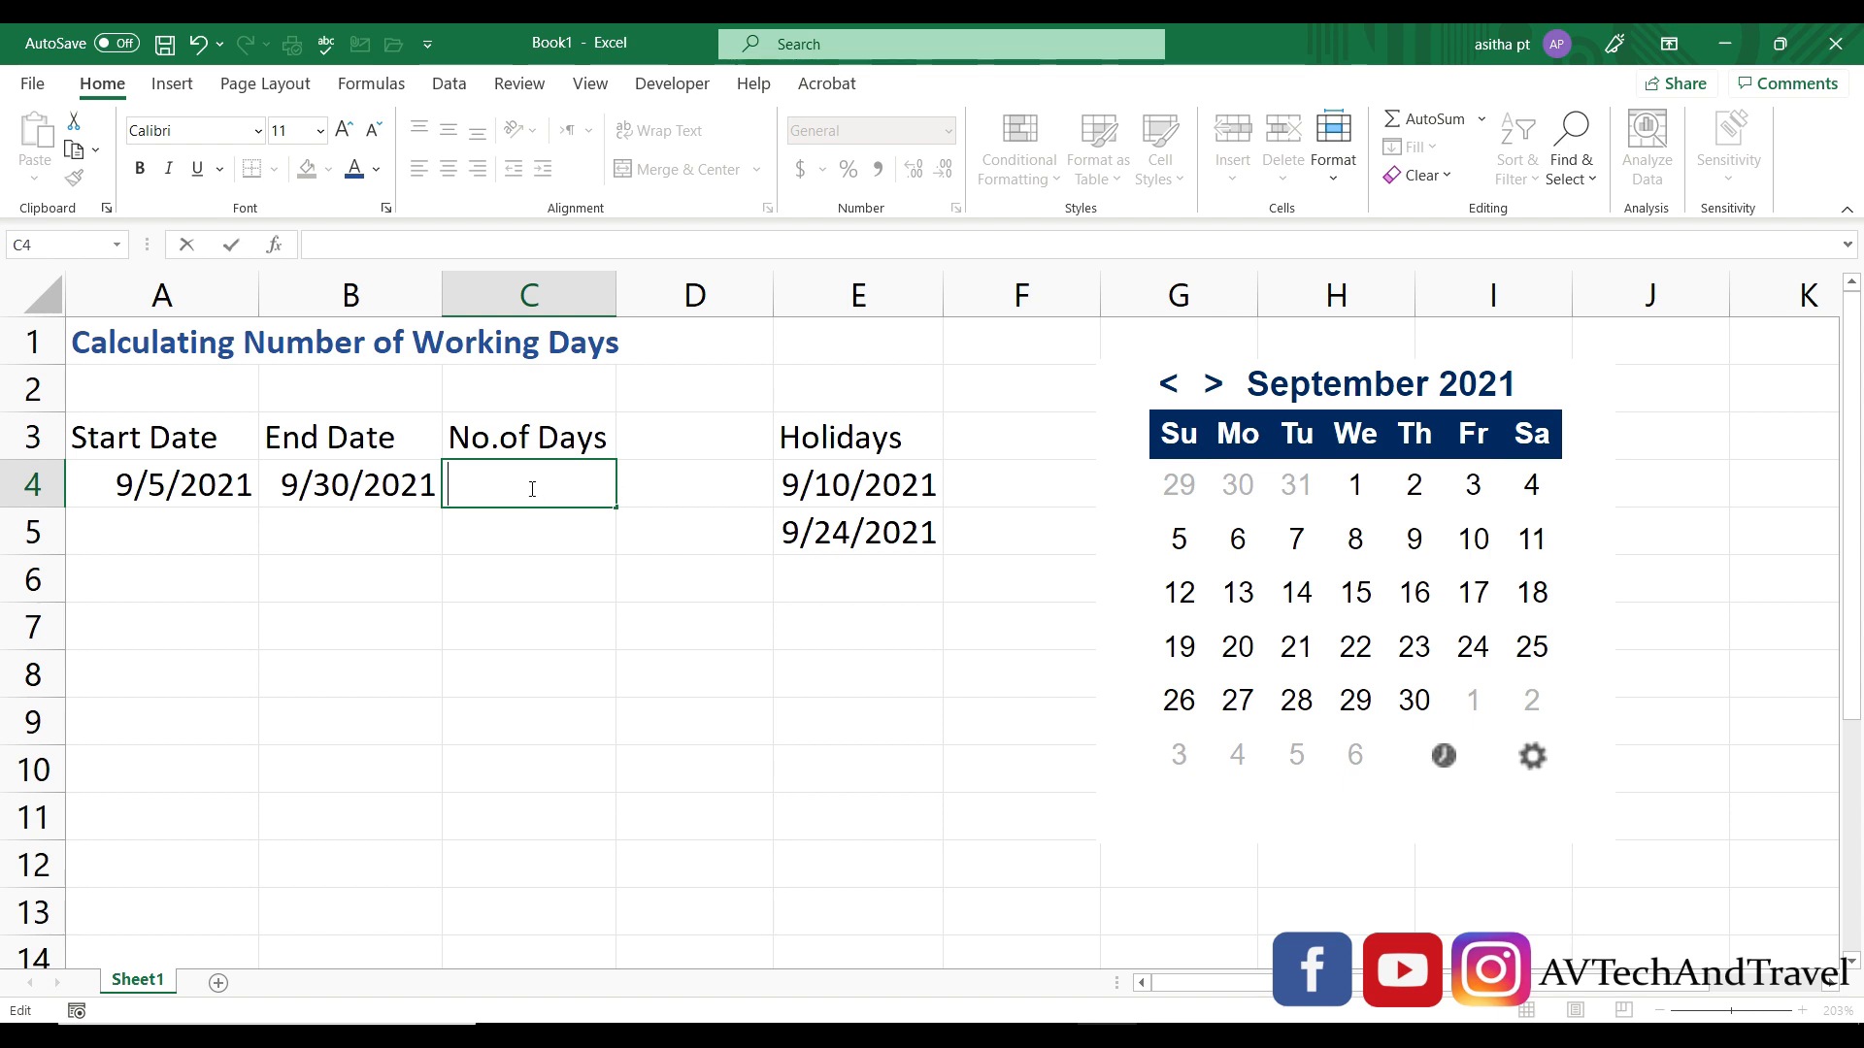
- Begin a formula in C4 with the NETWORKDAYS function
text(=)
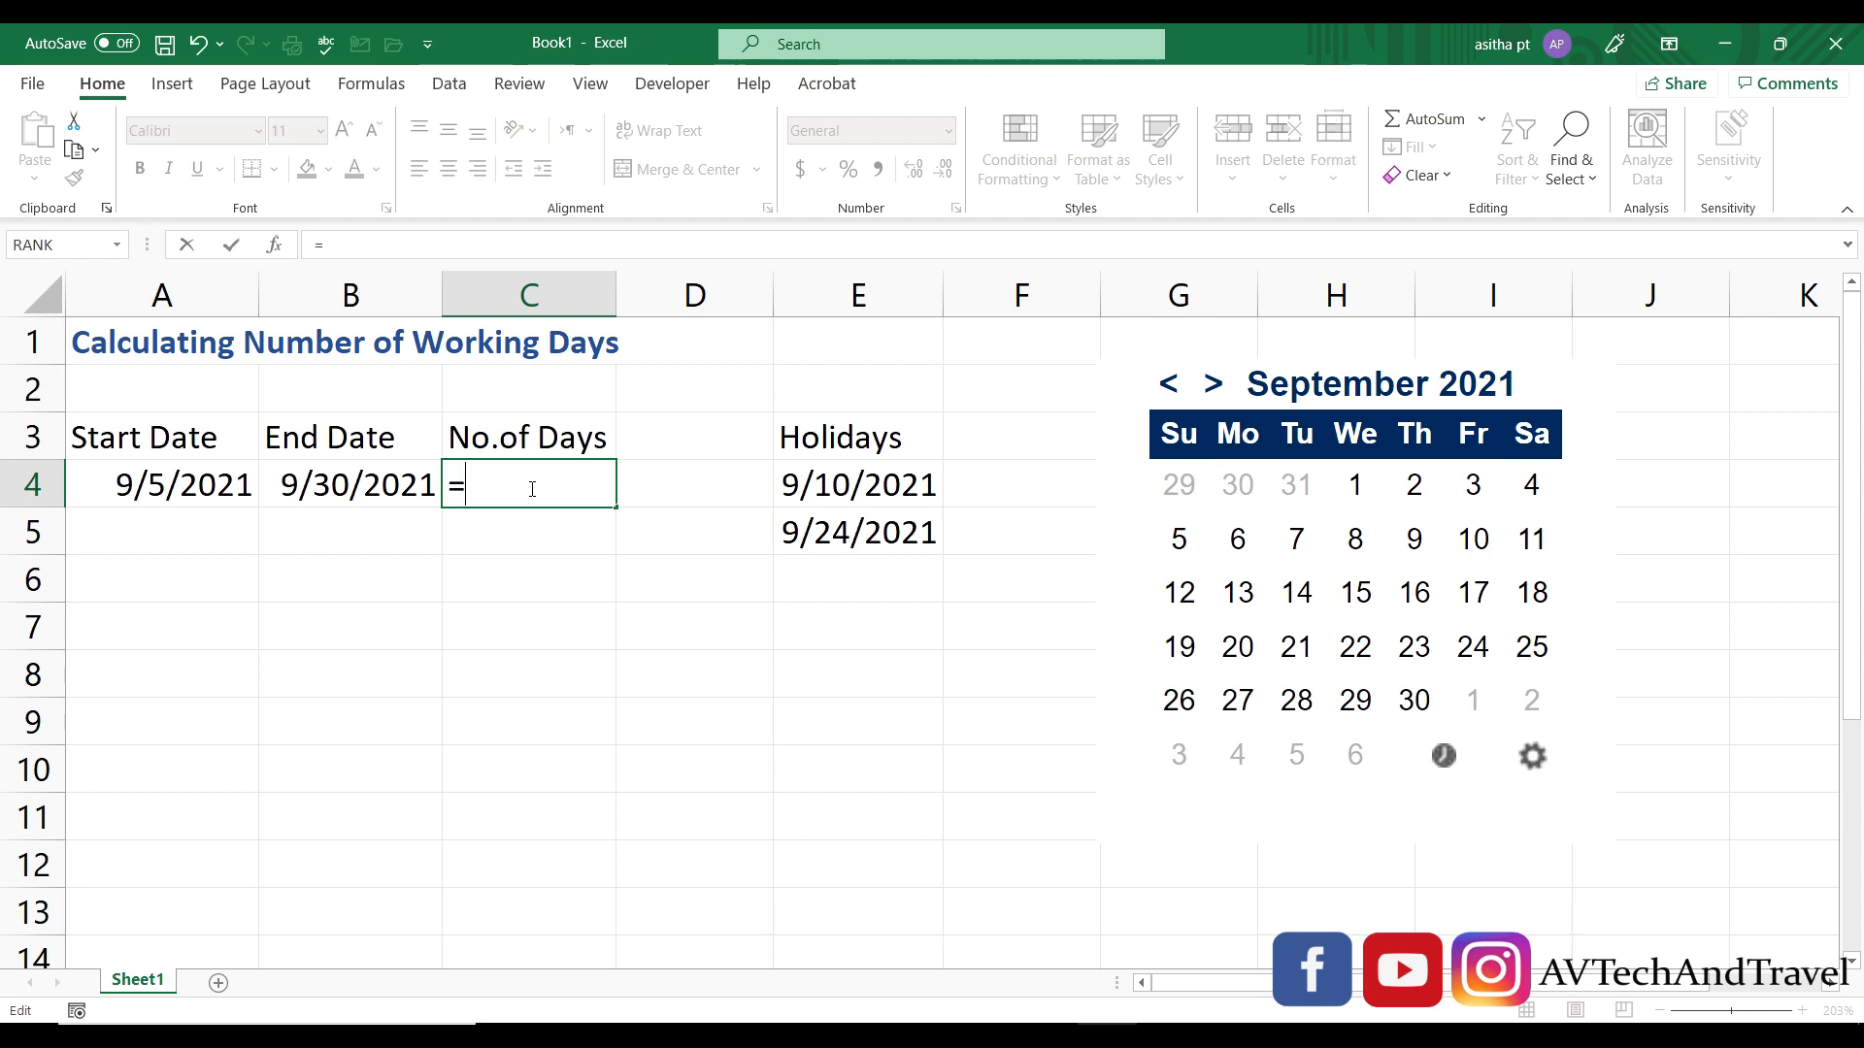
text(NET)
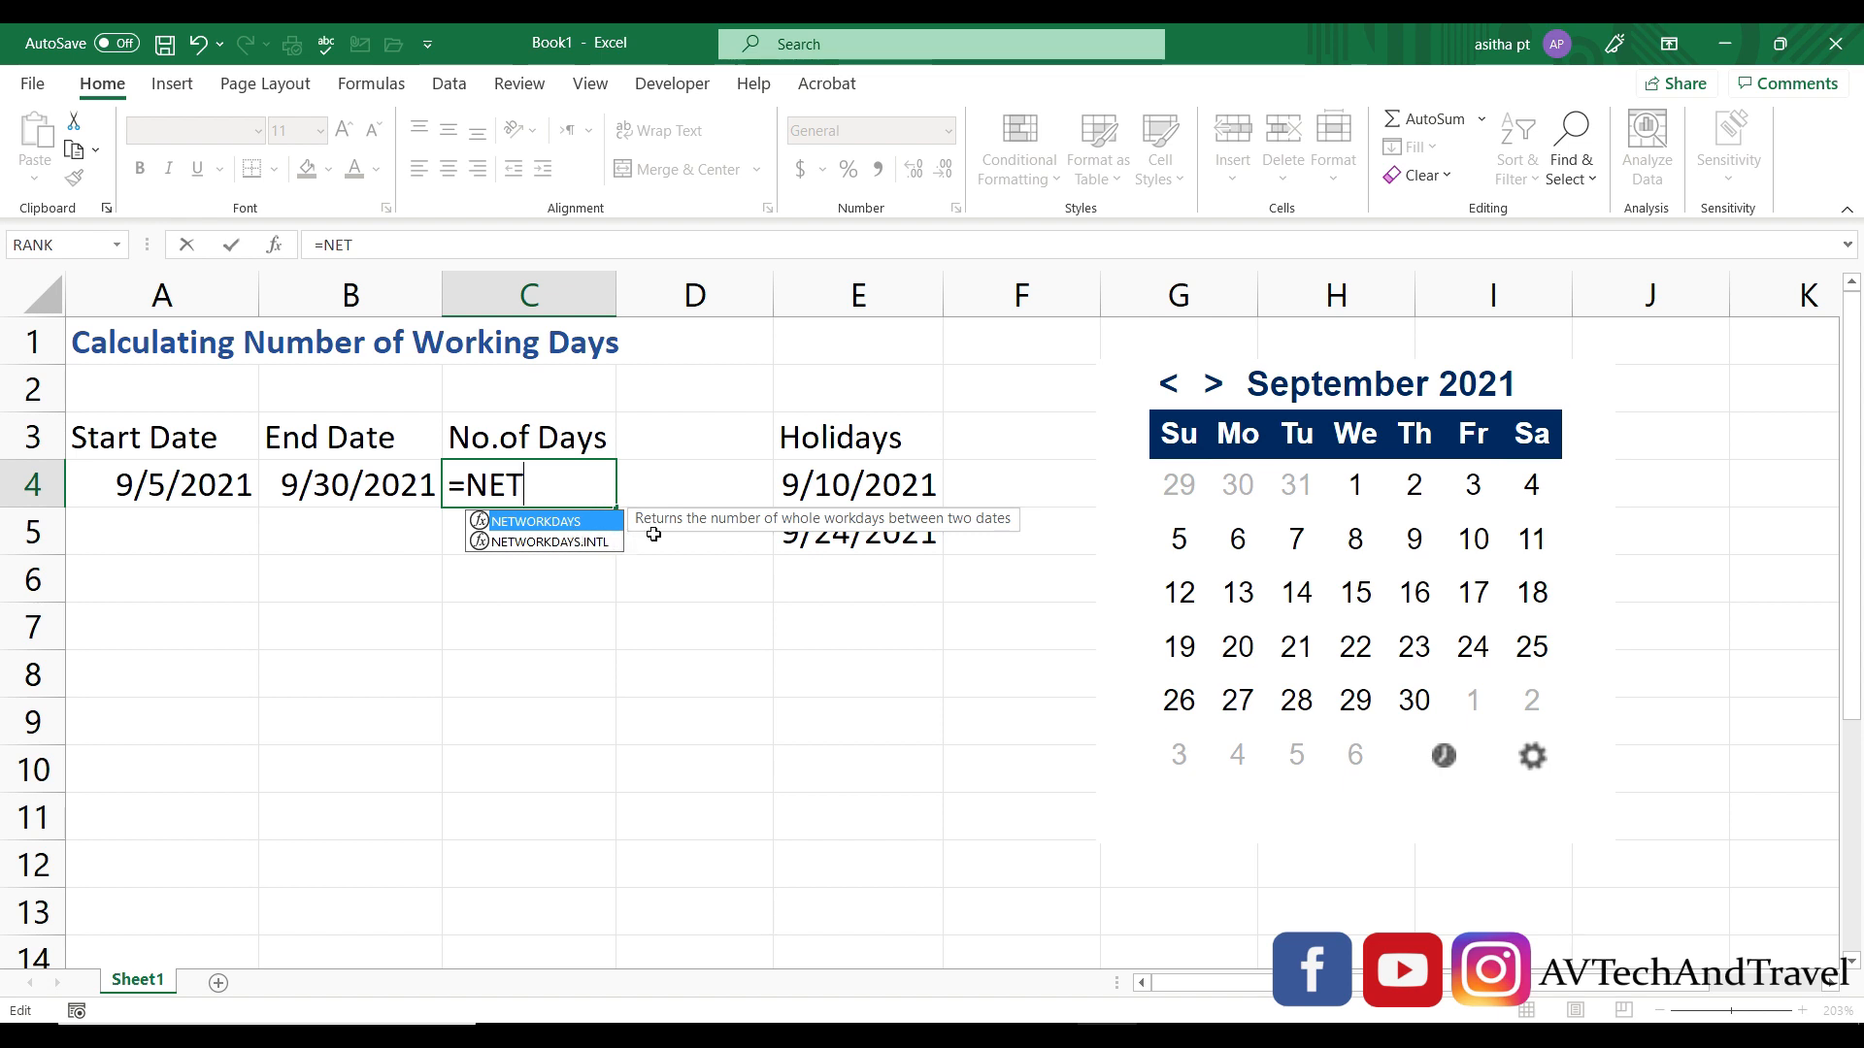
double_click(597, 525)
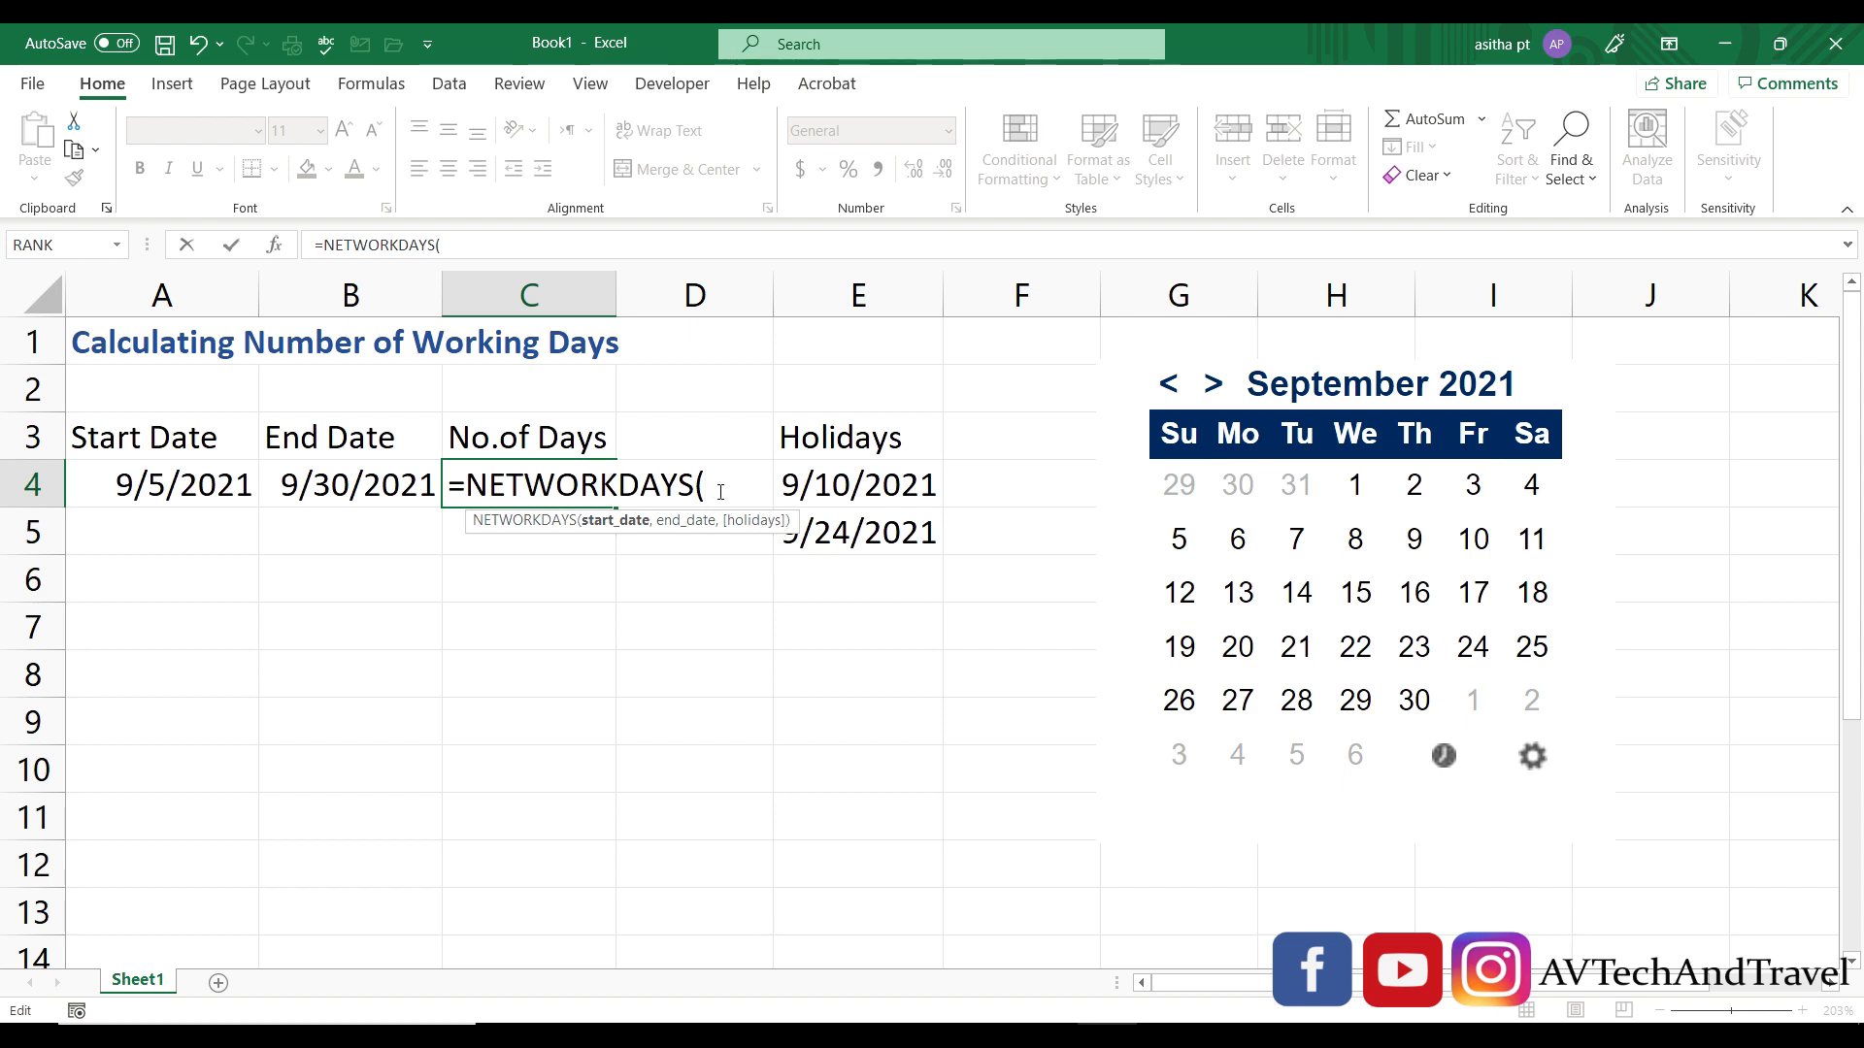
- Change the function being entered in C4 from NETWORKDAYS to NETWORKDAYS.INTL
key(BackSpace)
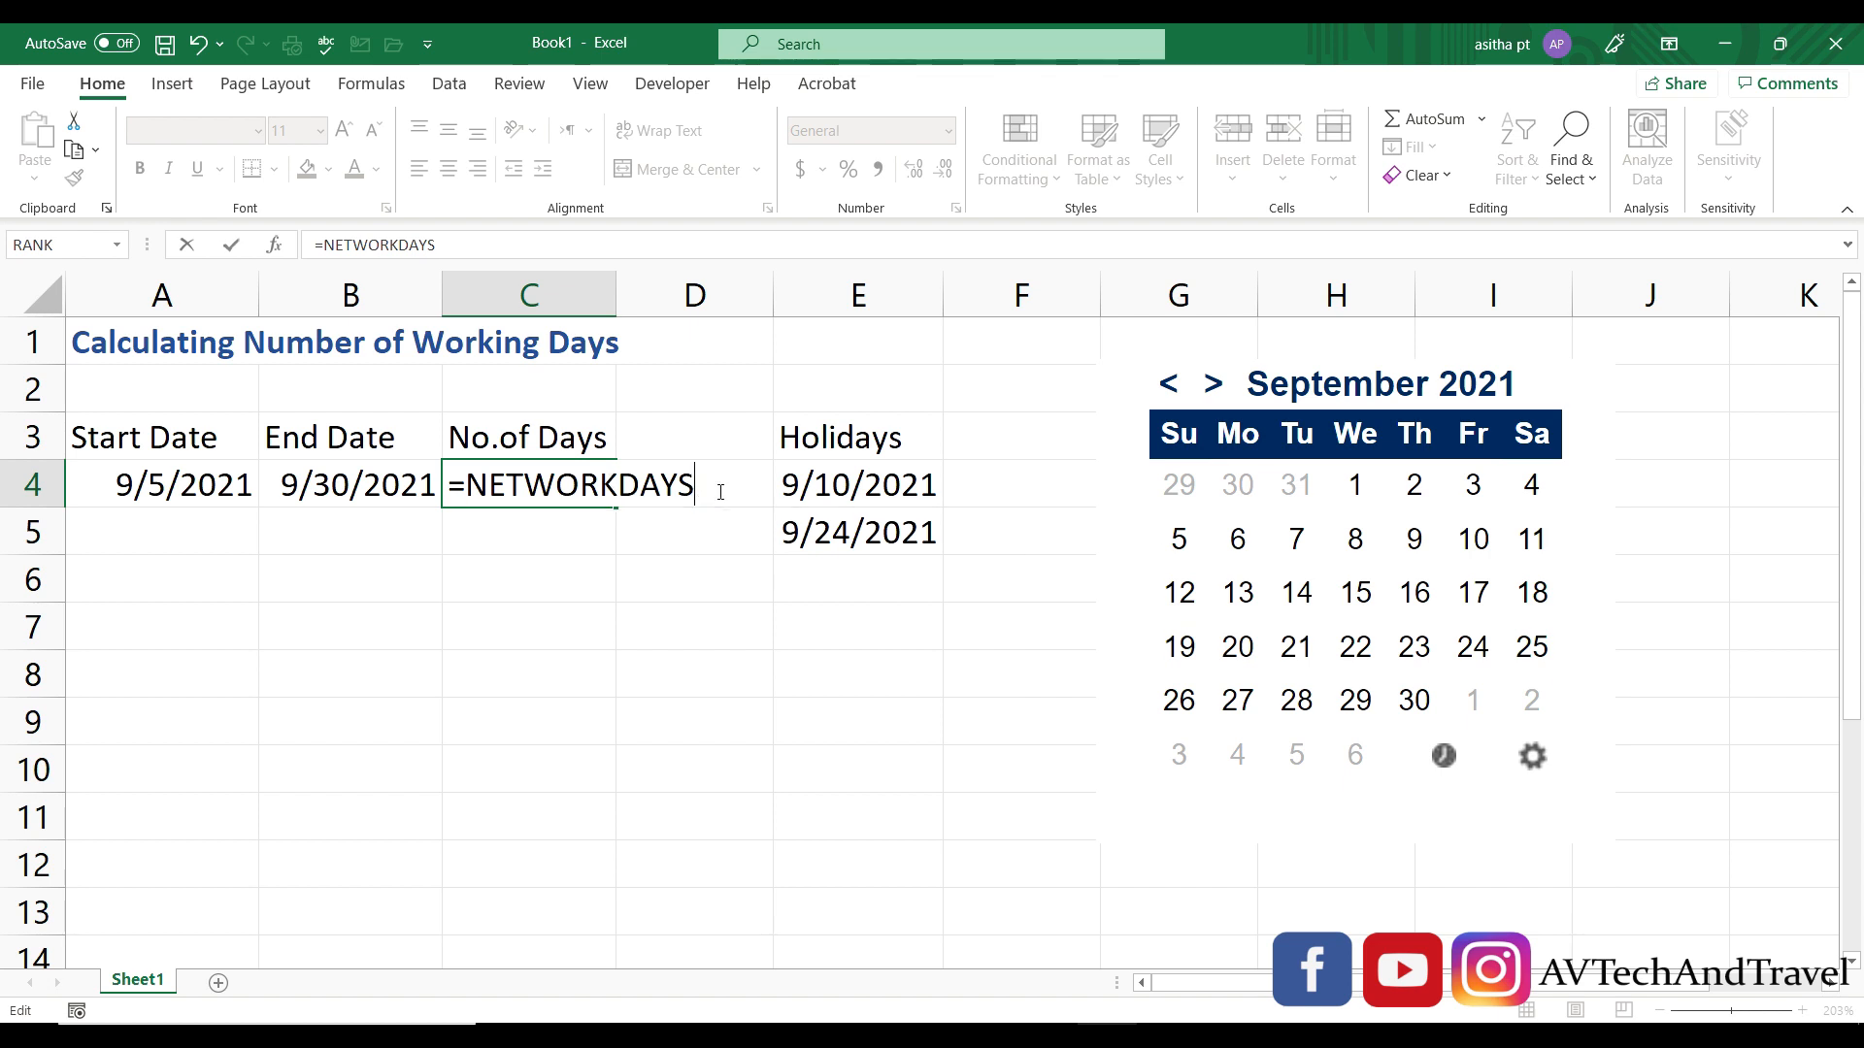
key(BackSpace)
key(BackSpace)
key(BackSpace)
key(BackSpace)
key(BackSpace)
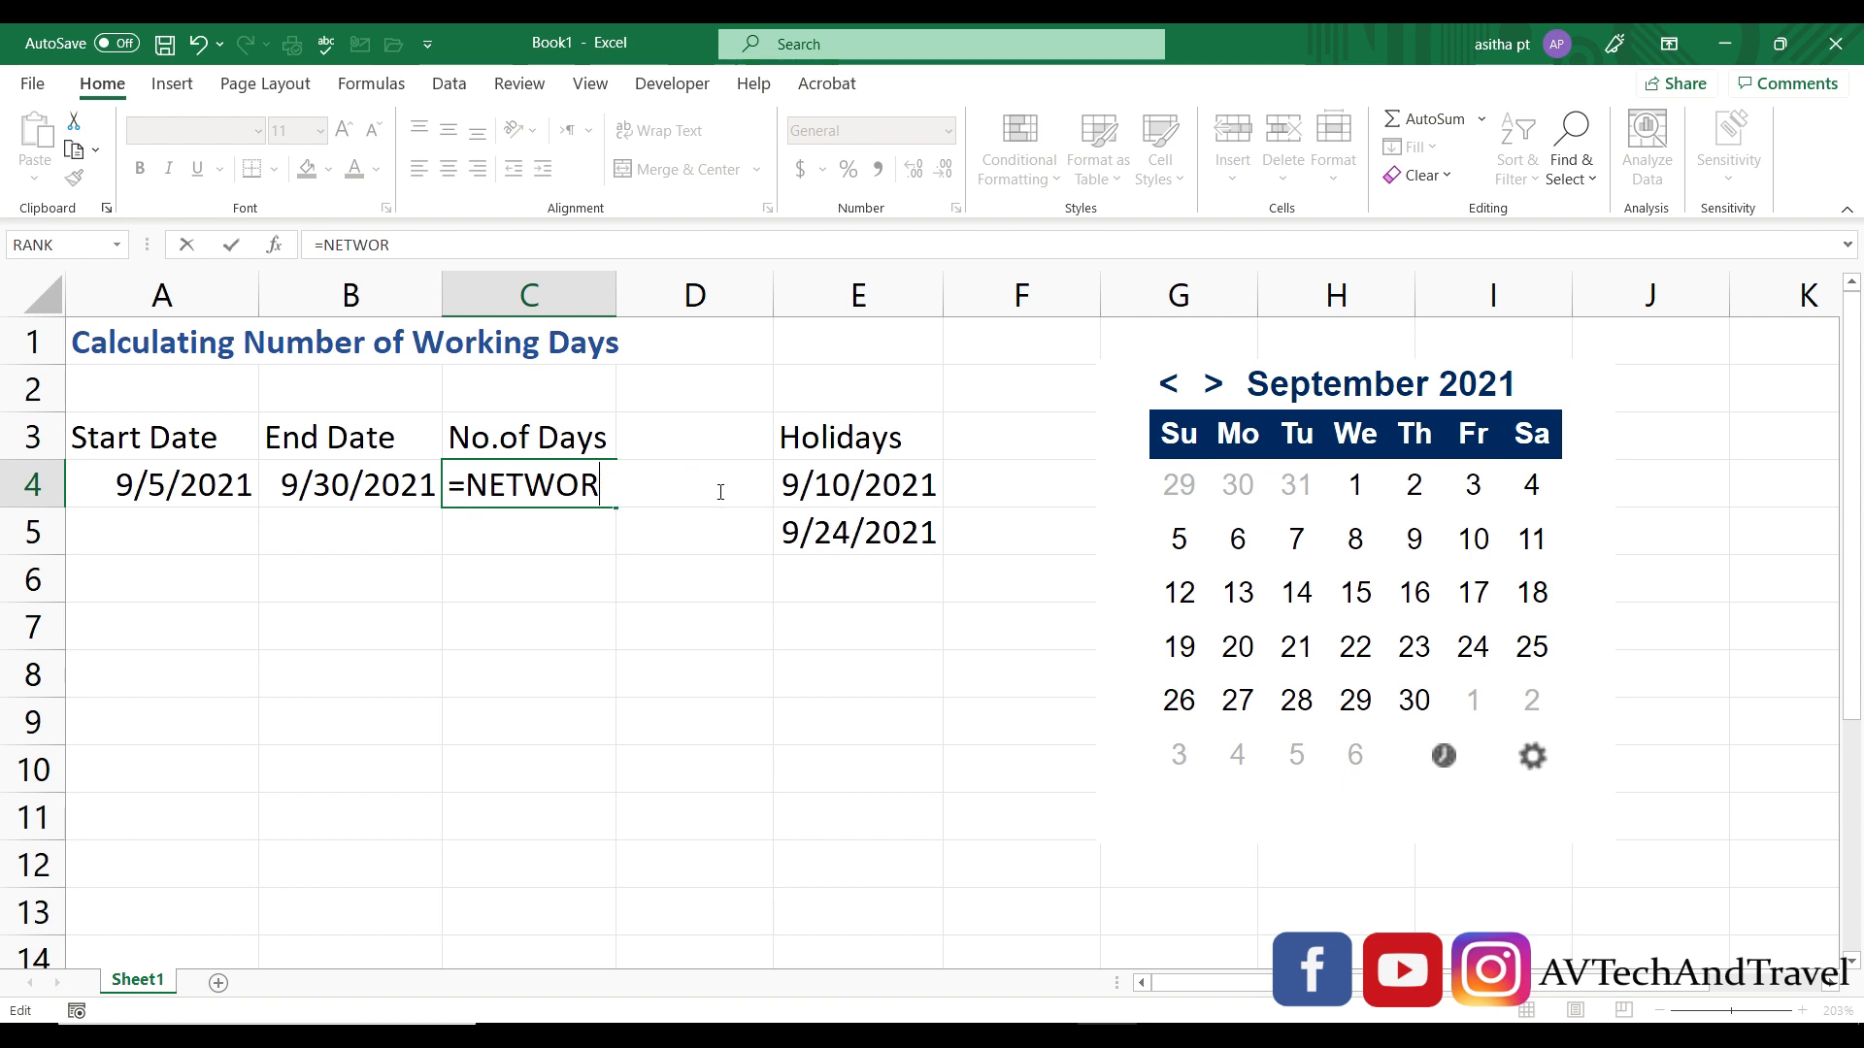
text(K)
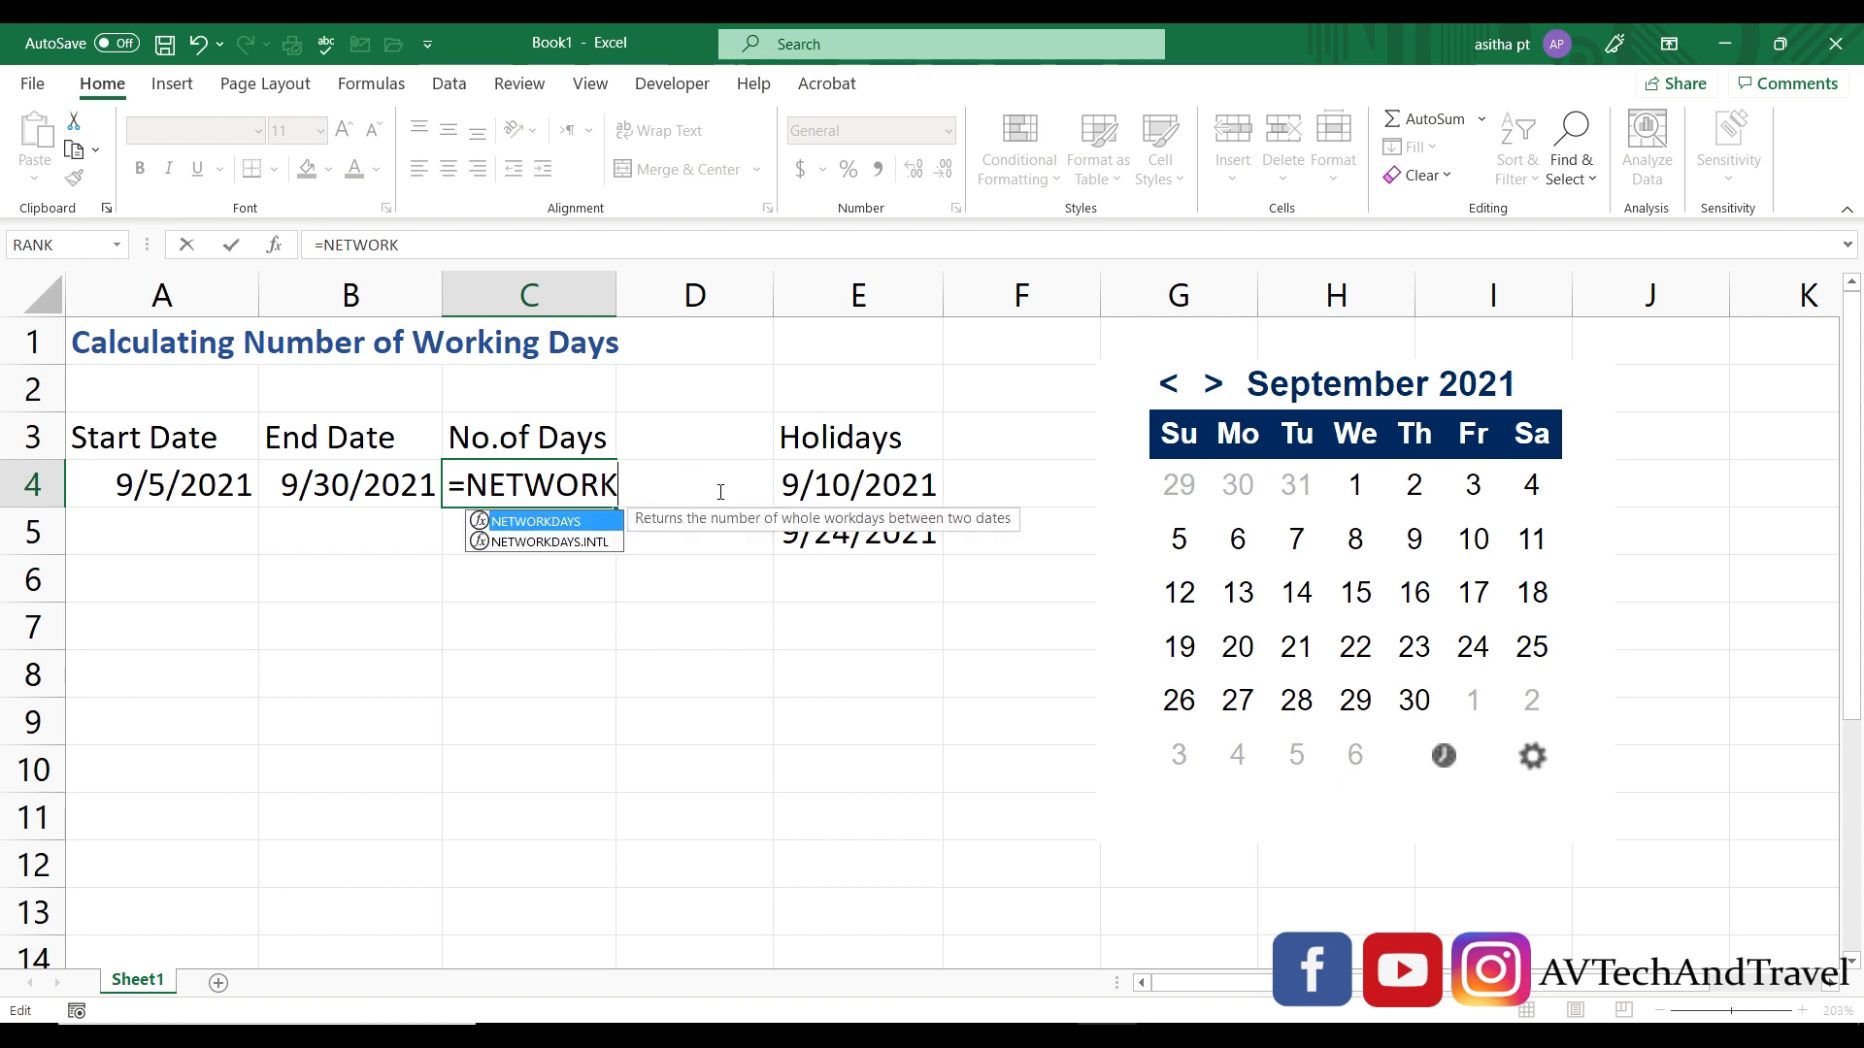
double_click(604, 542)
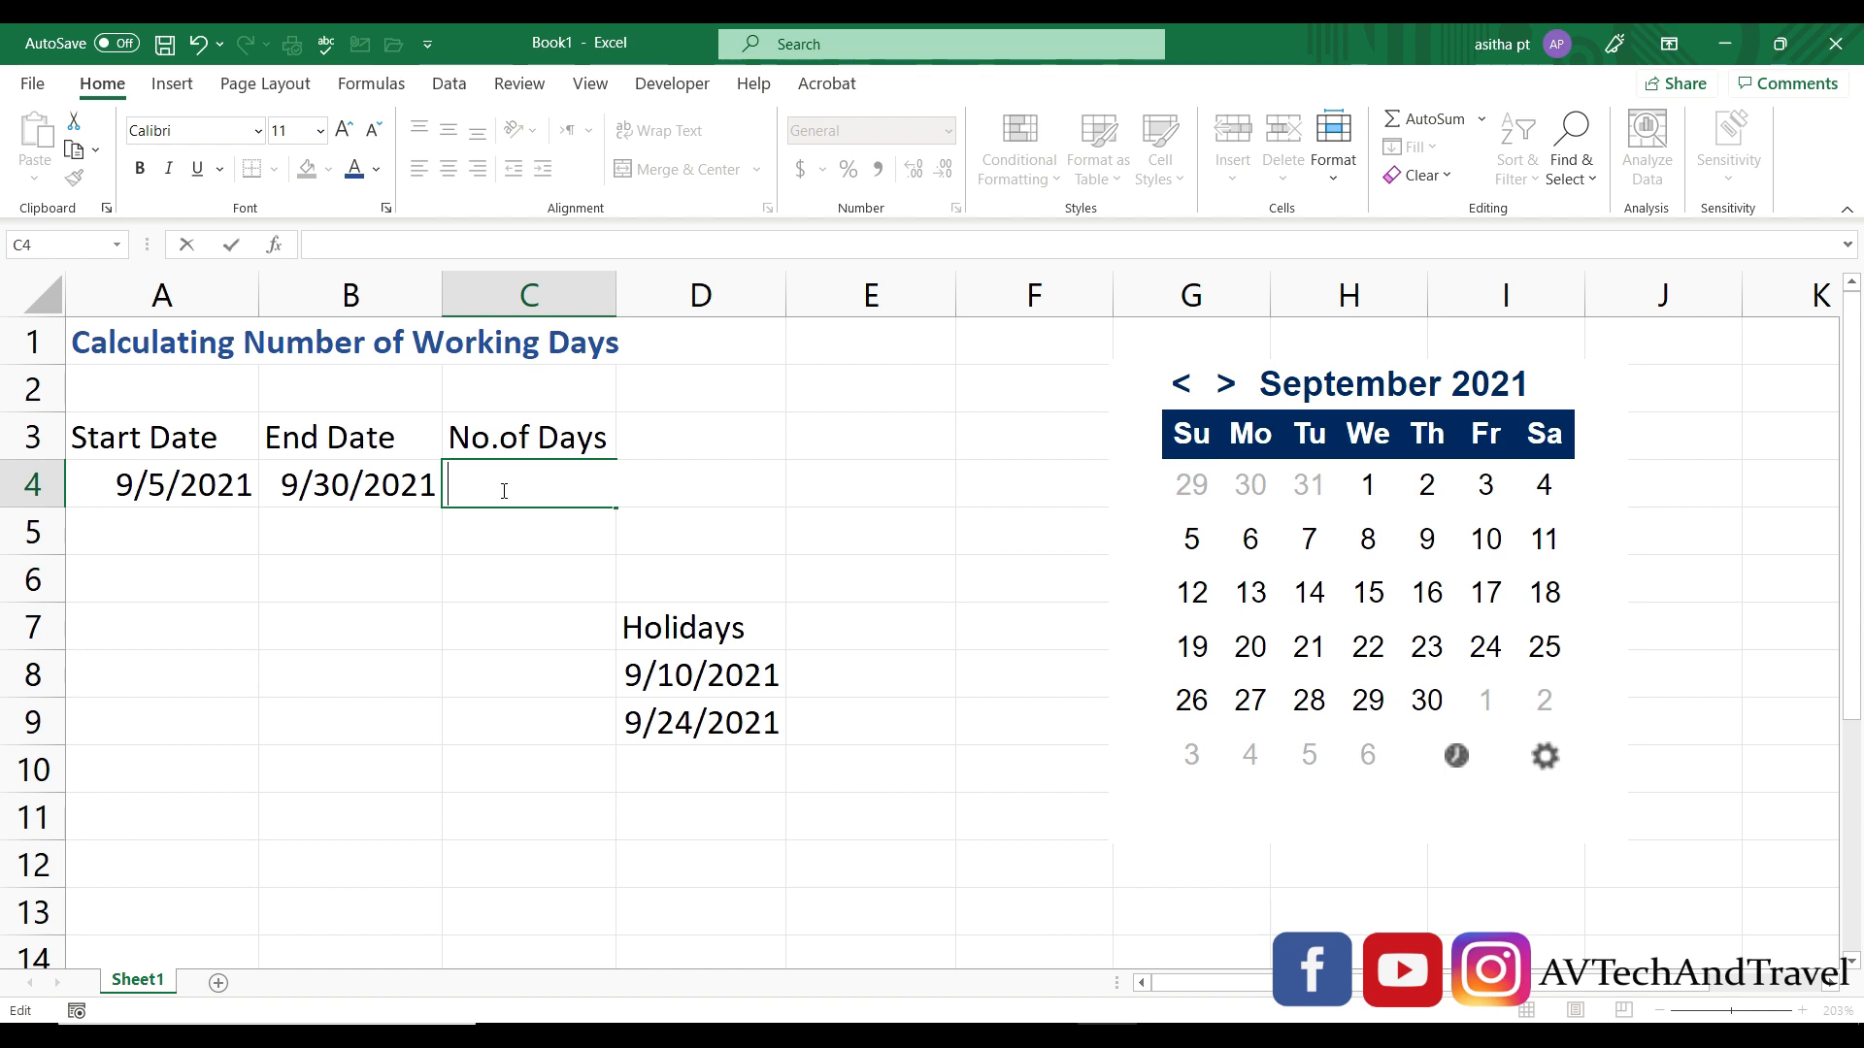
- Begin a NETWORKDAYS.INTL formula in C4 with A4 as the start date and B4 as the end date
text(=)
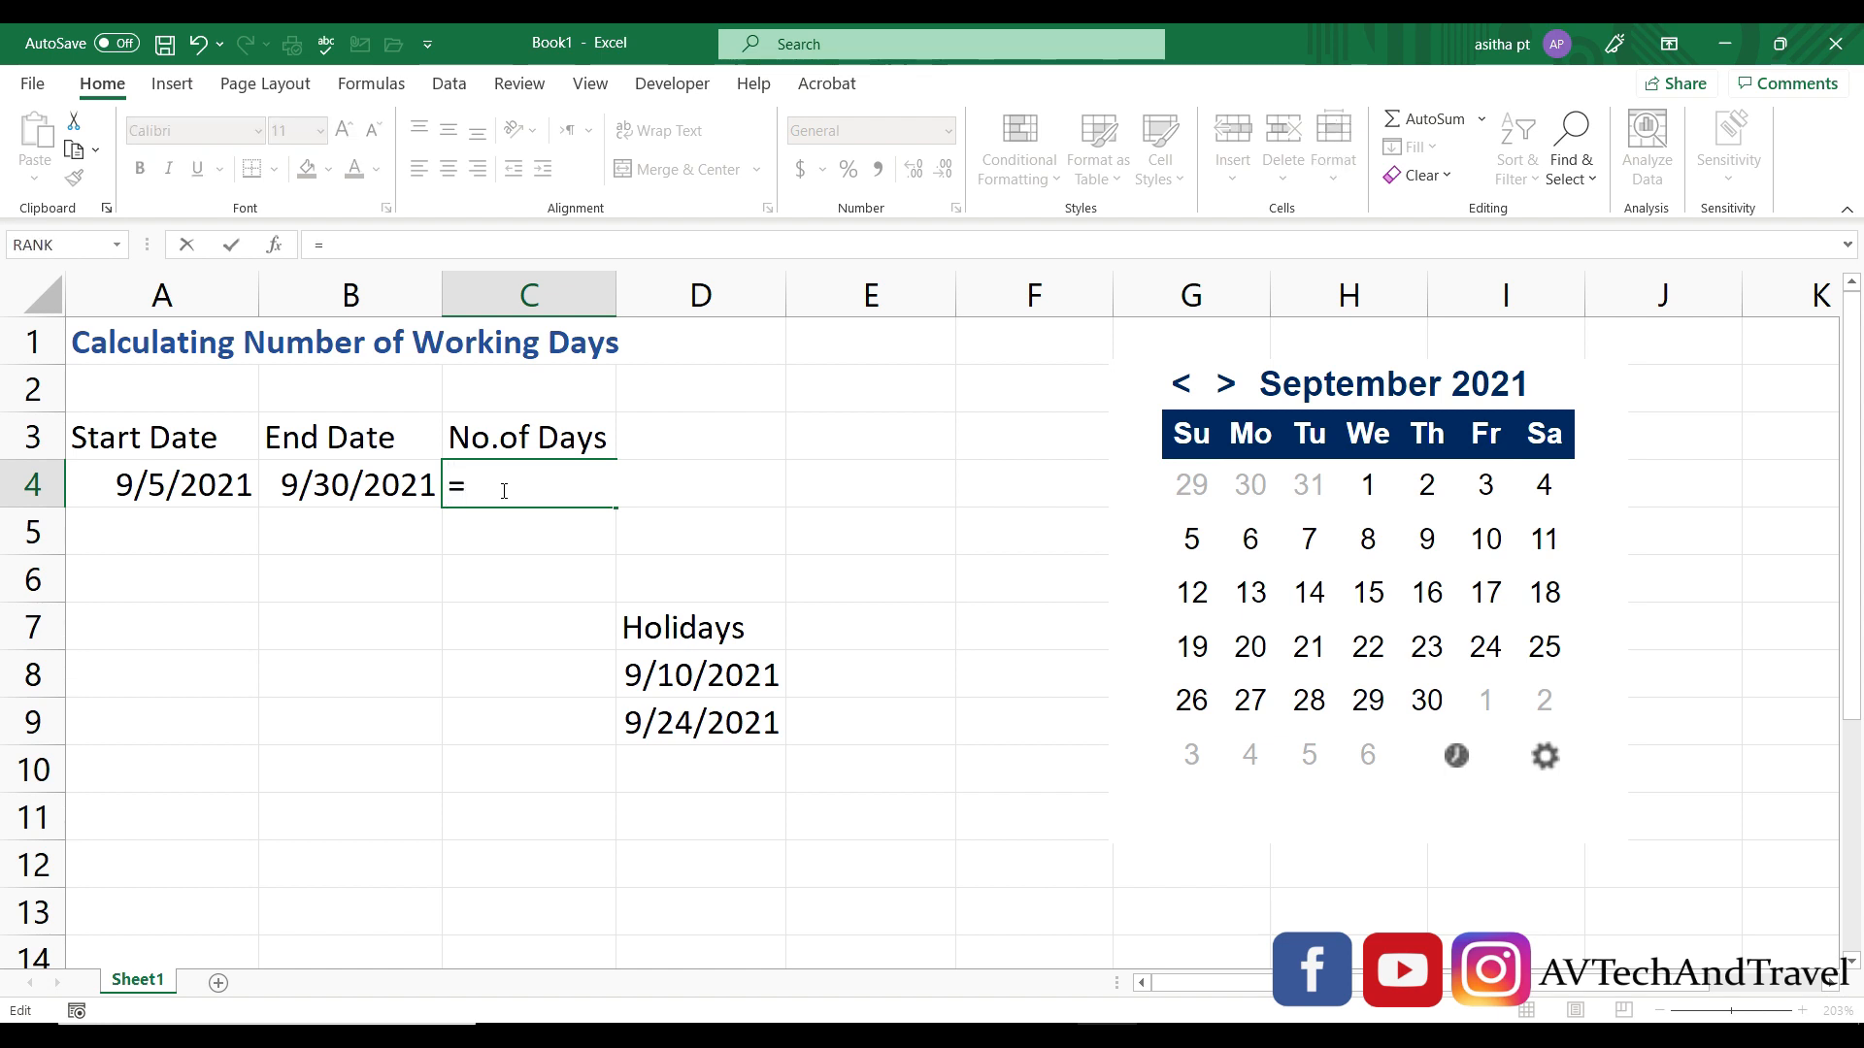
text(netw)
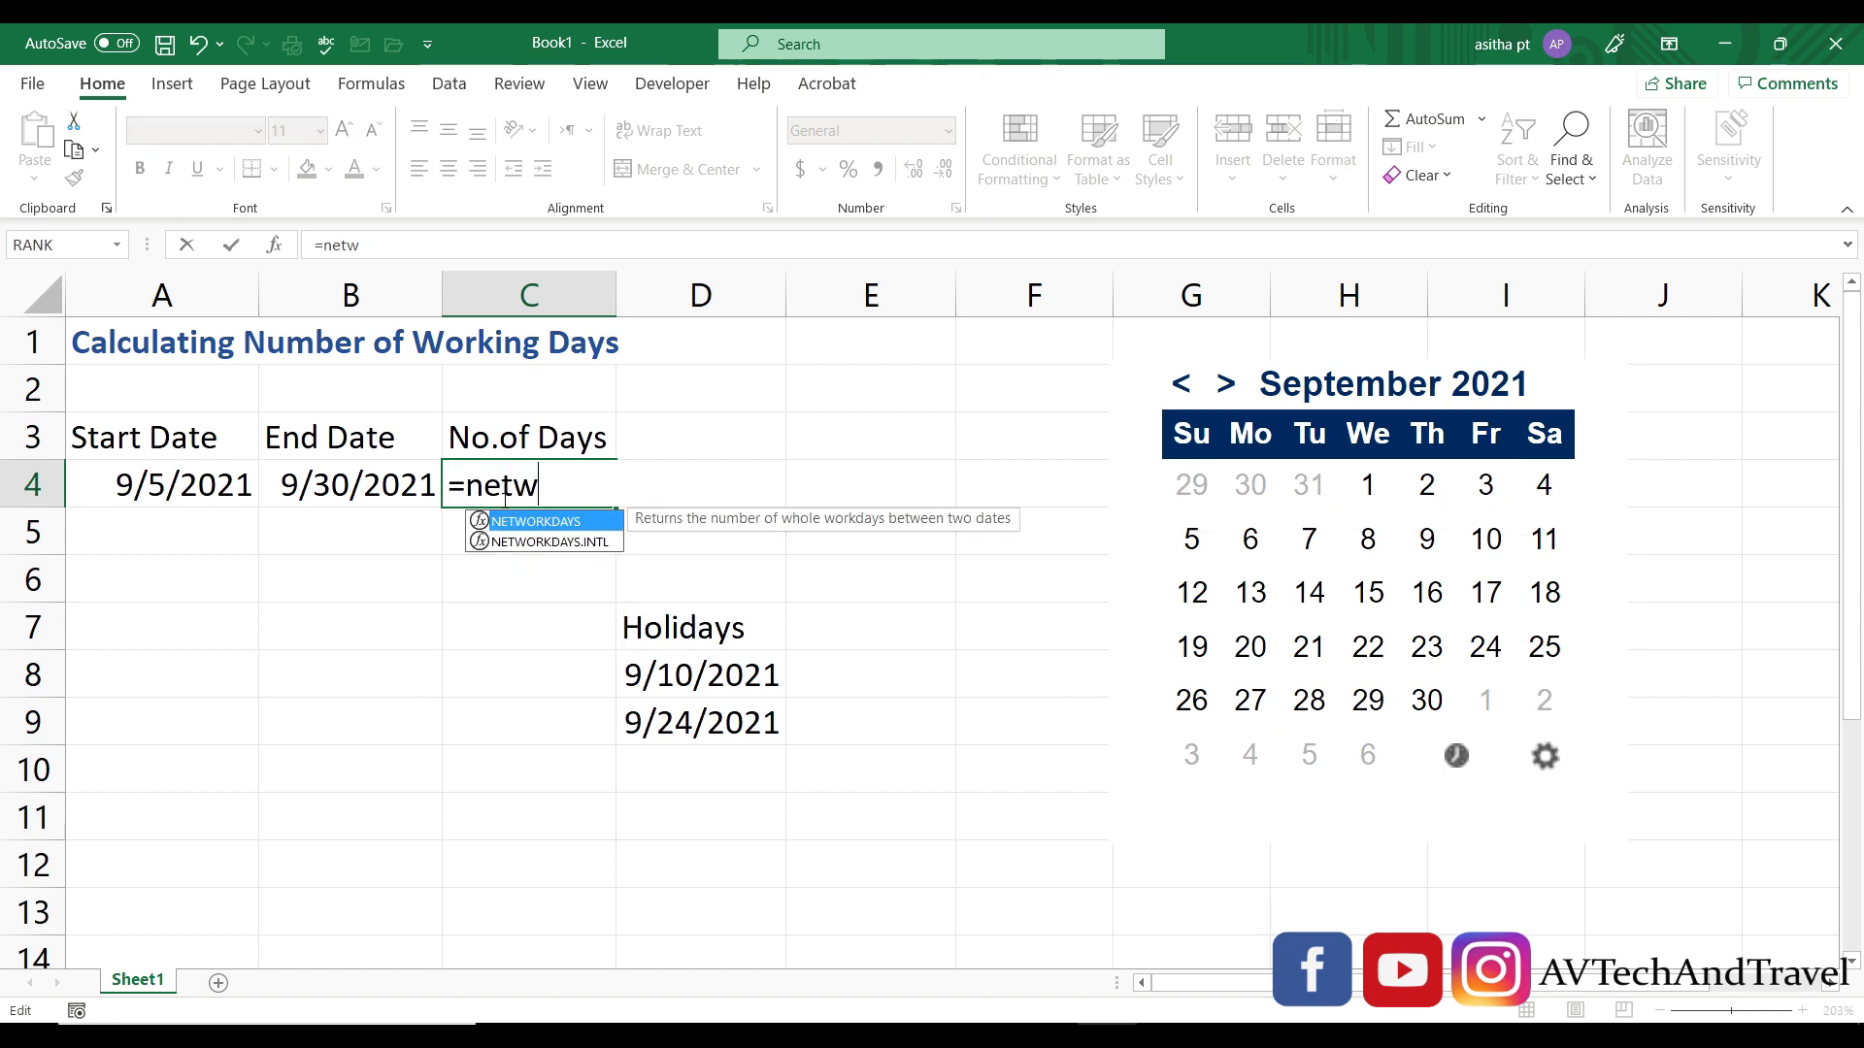
double_click(567, 544)
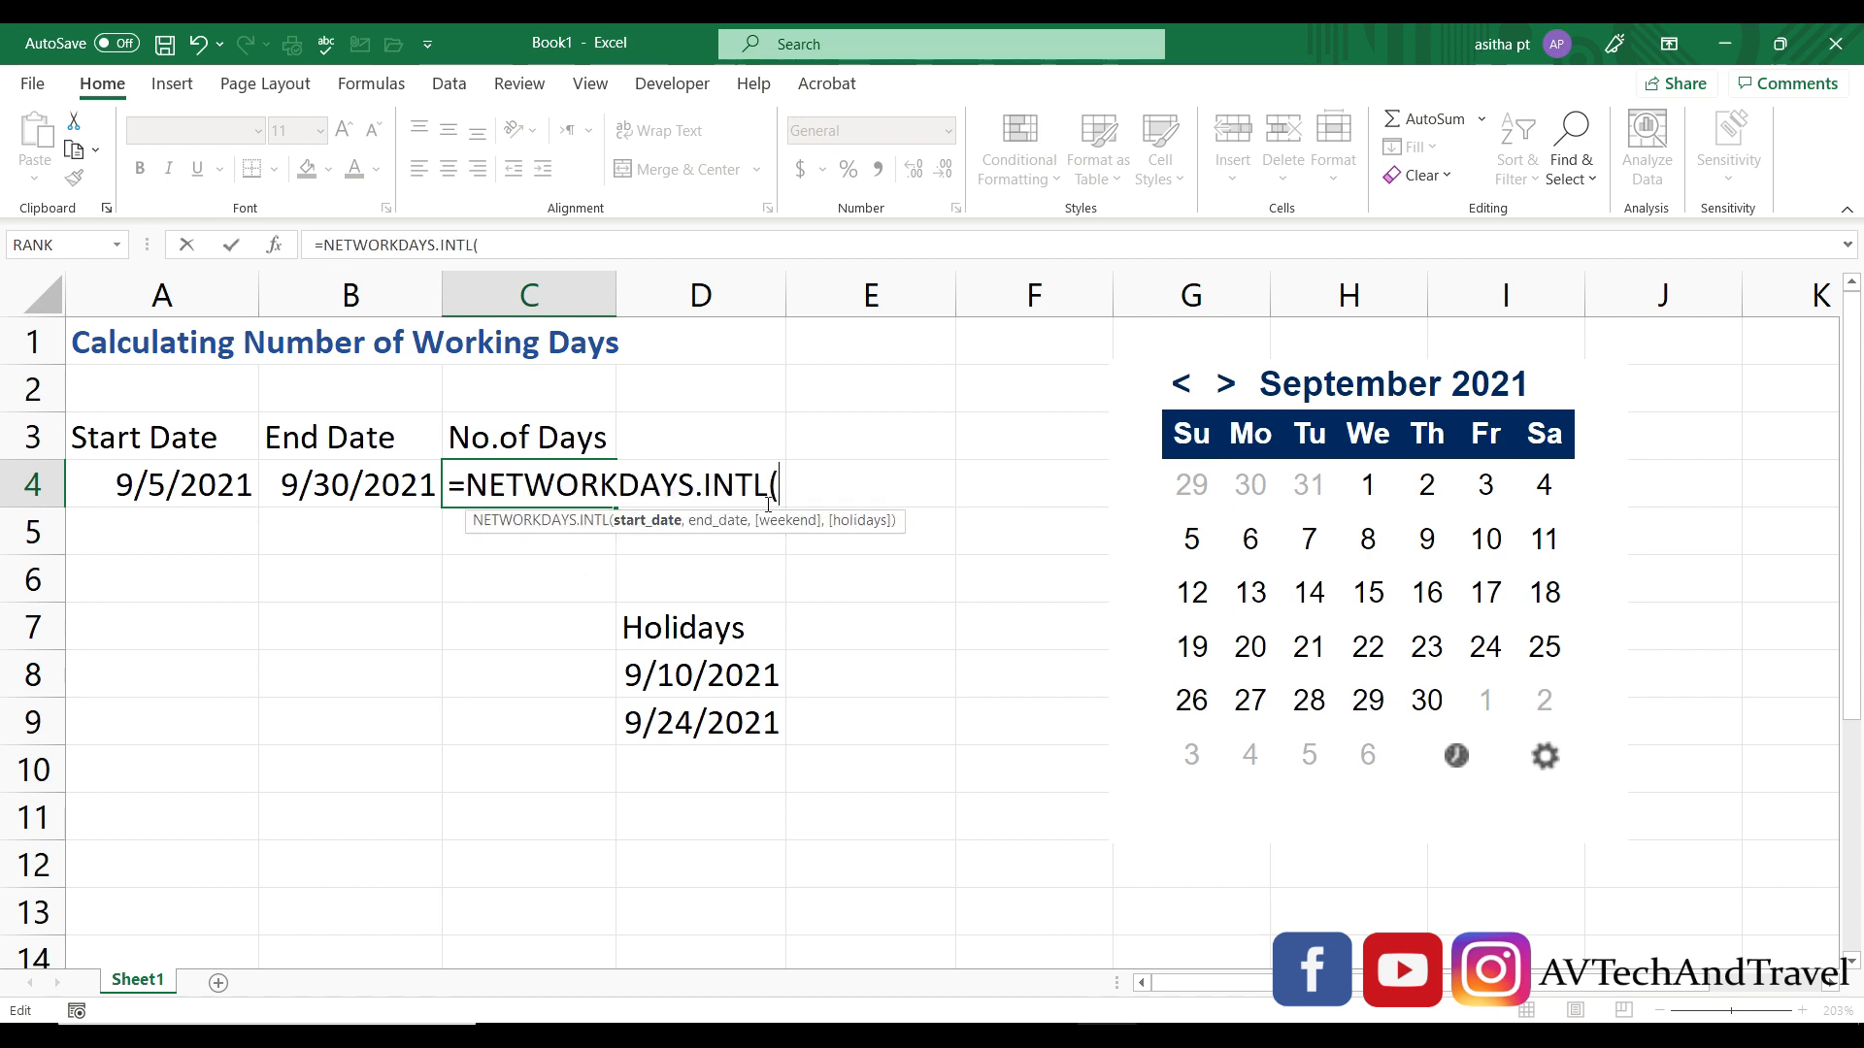
click(204, 485)
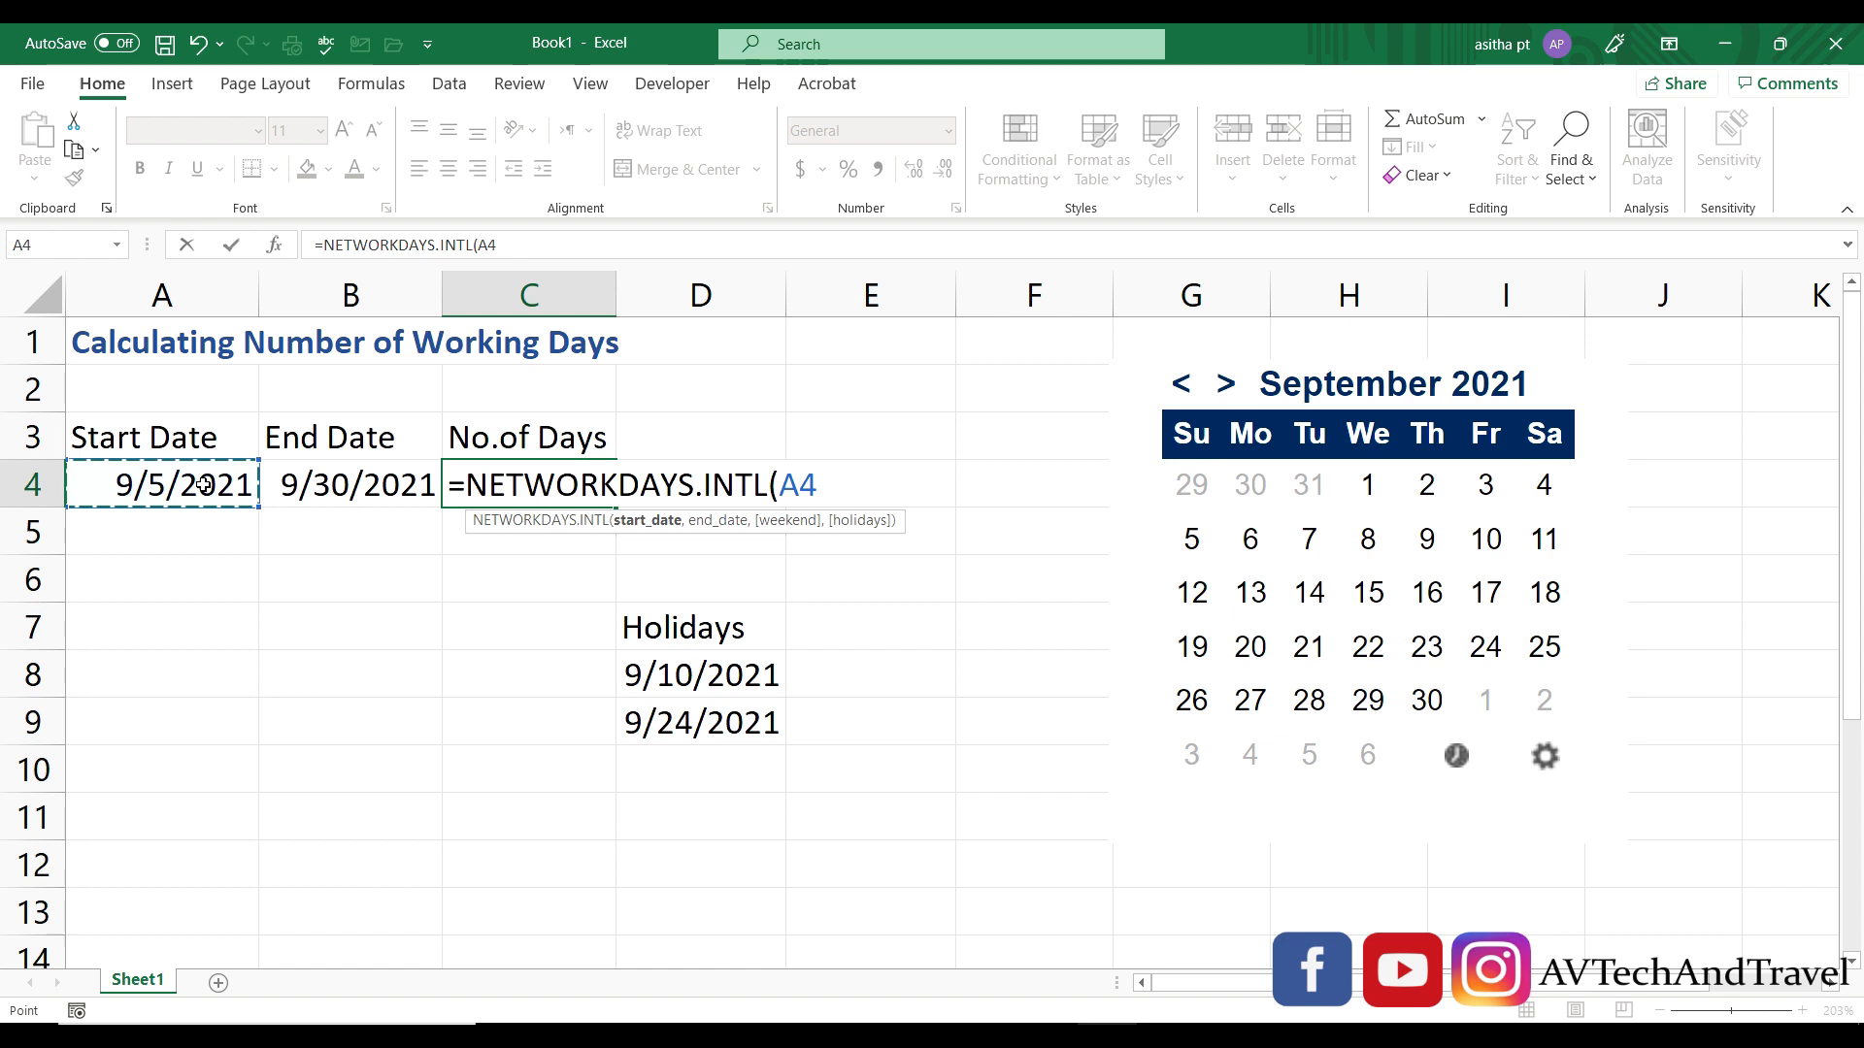
text(,)
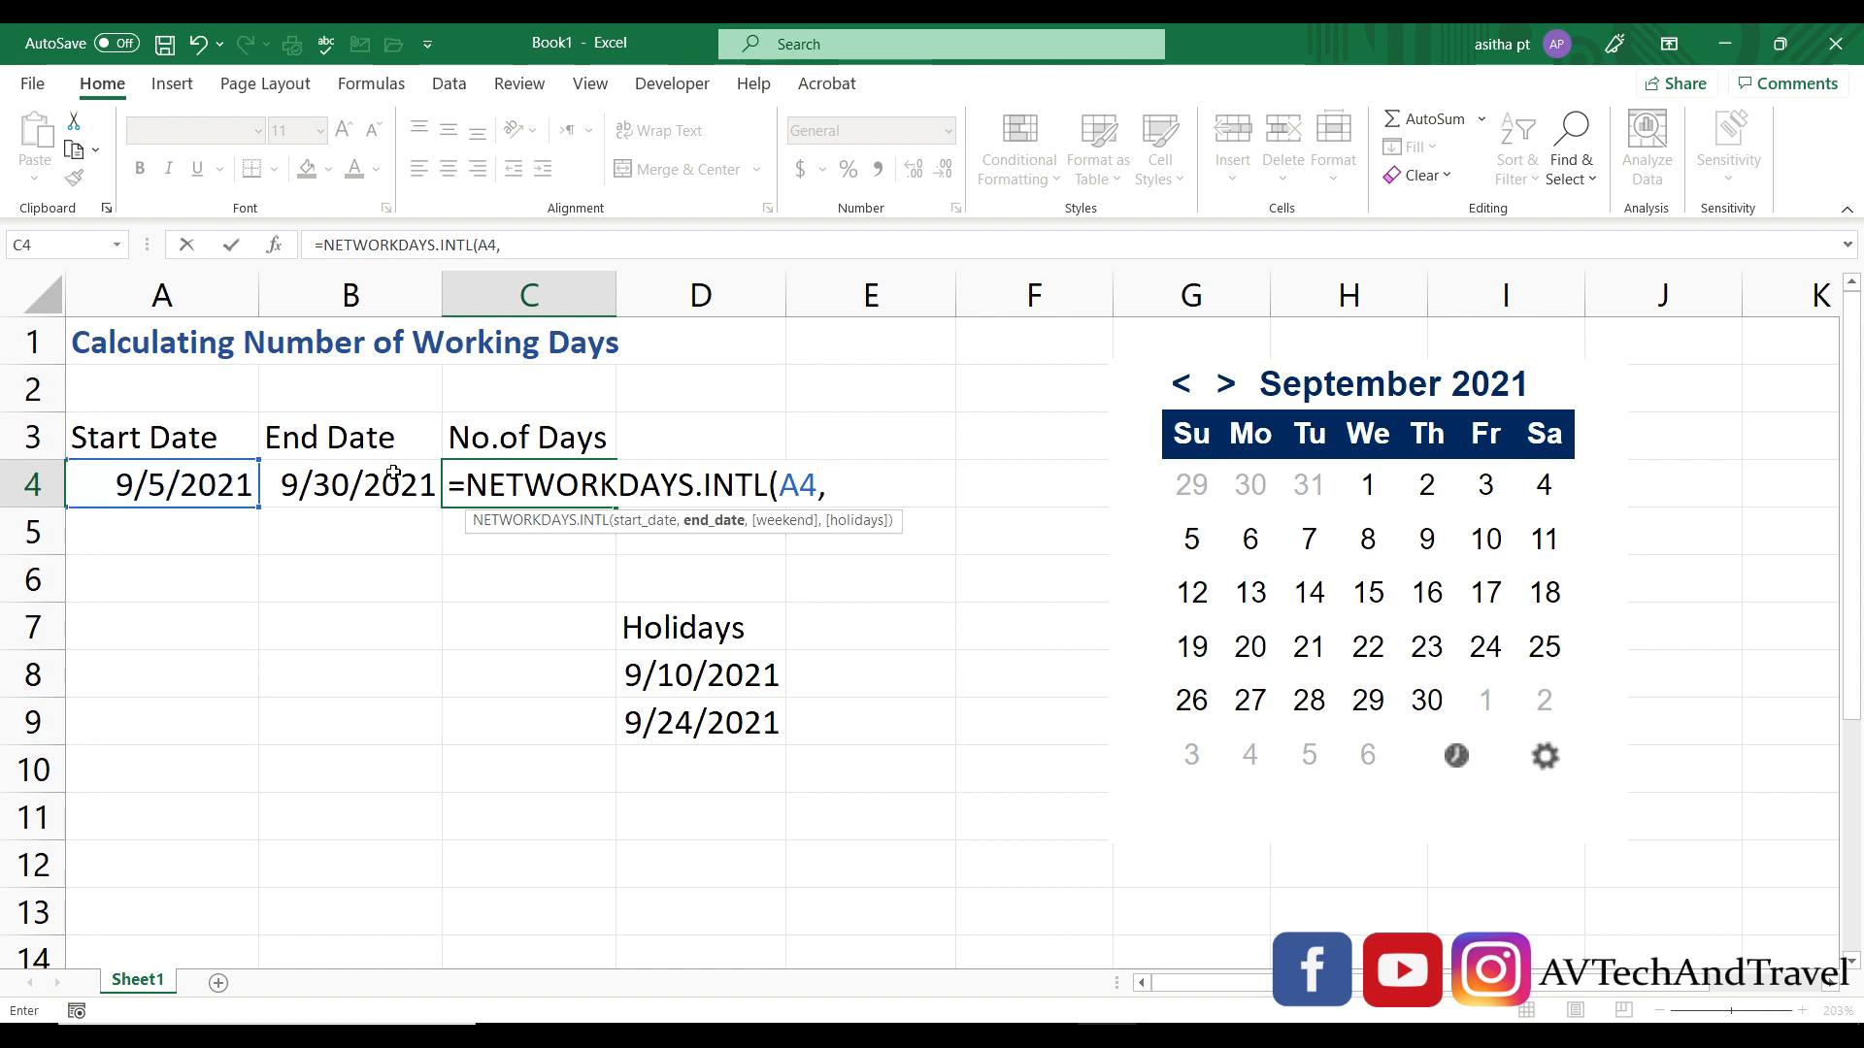
click(325, 484)
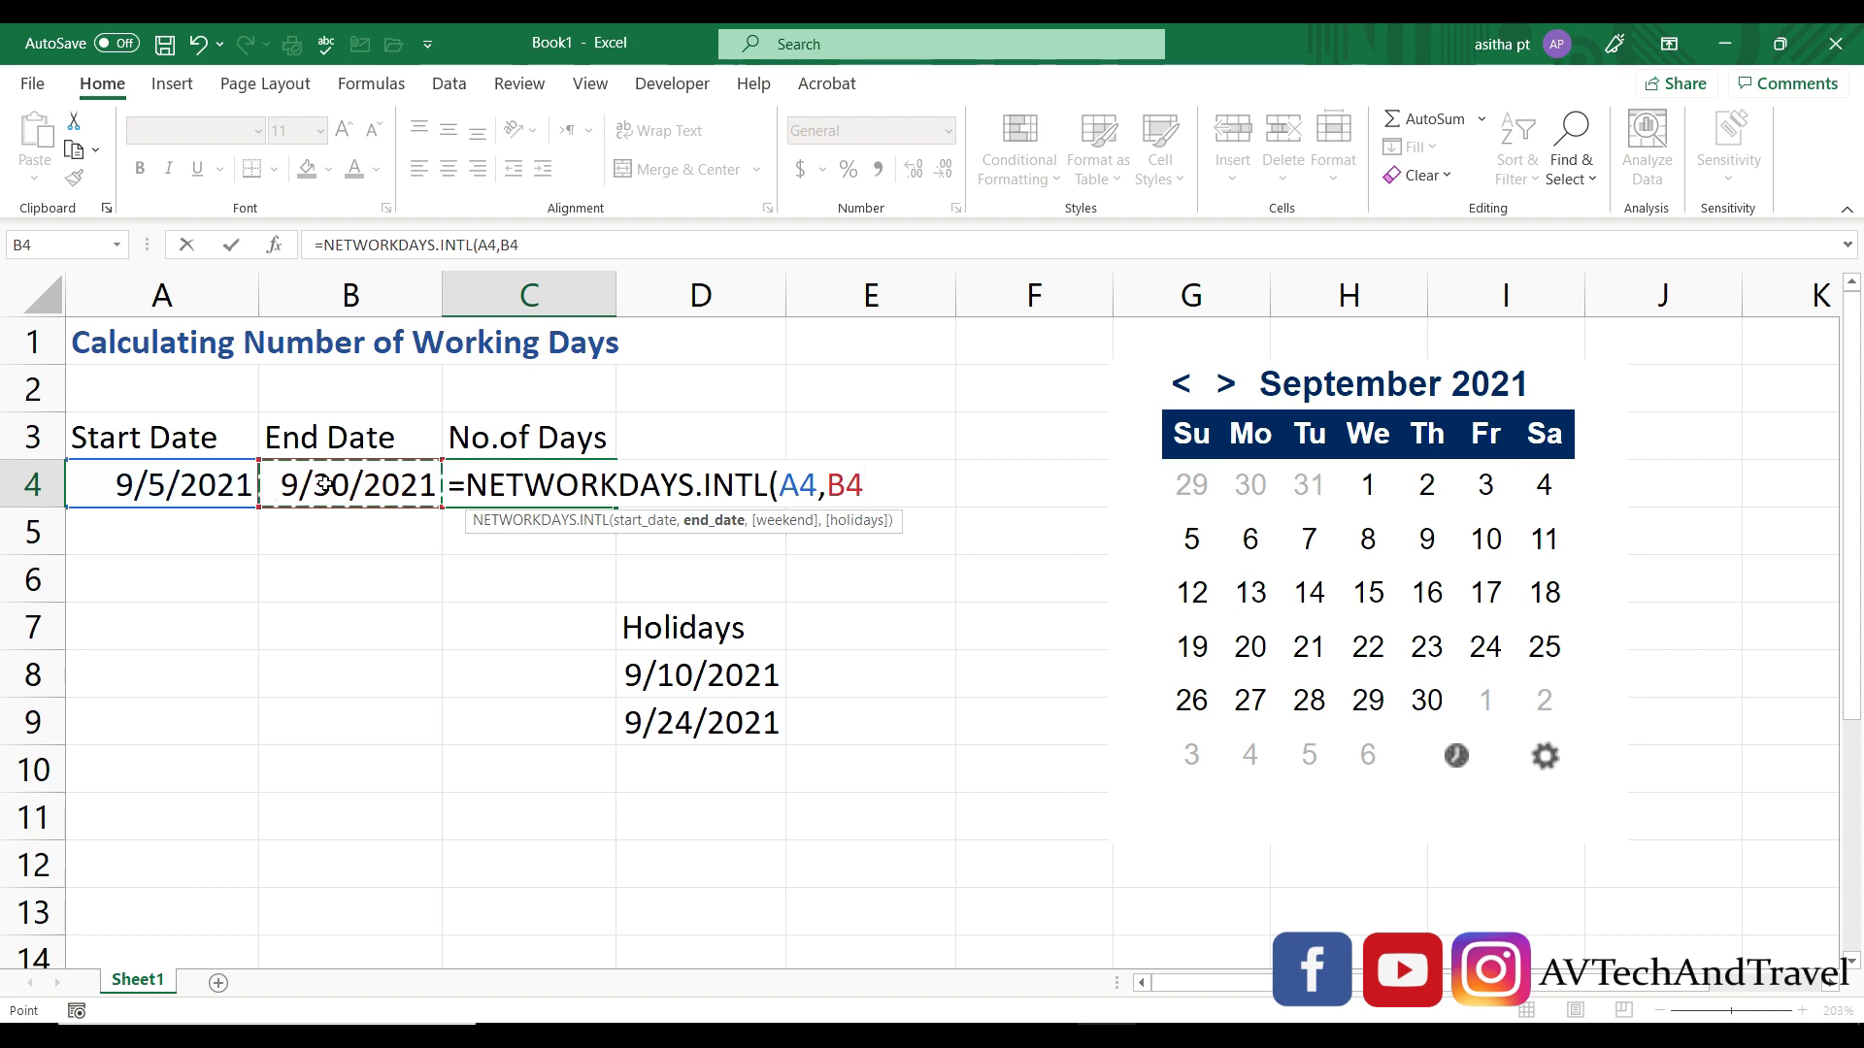
text(,)
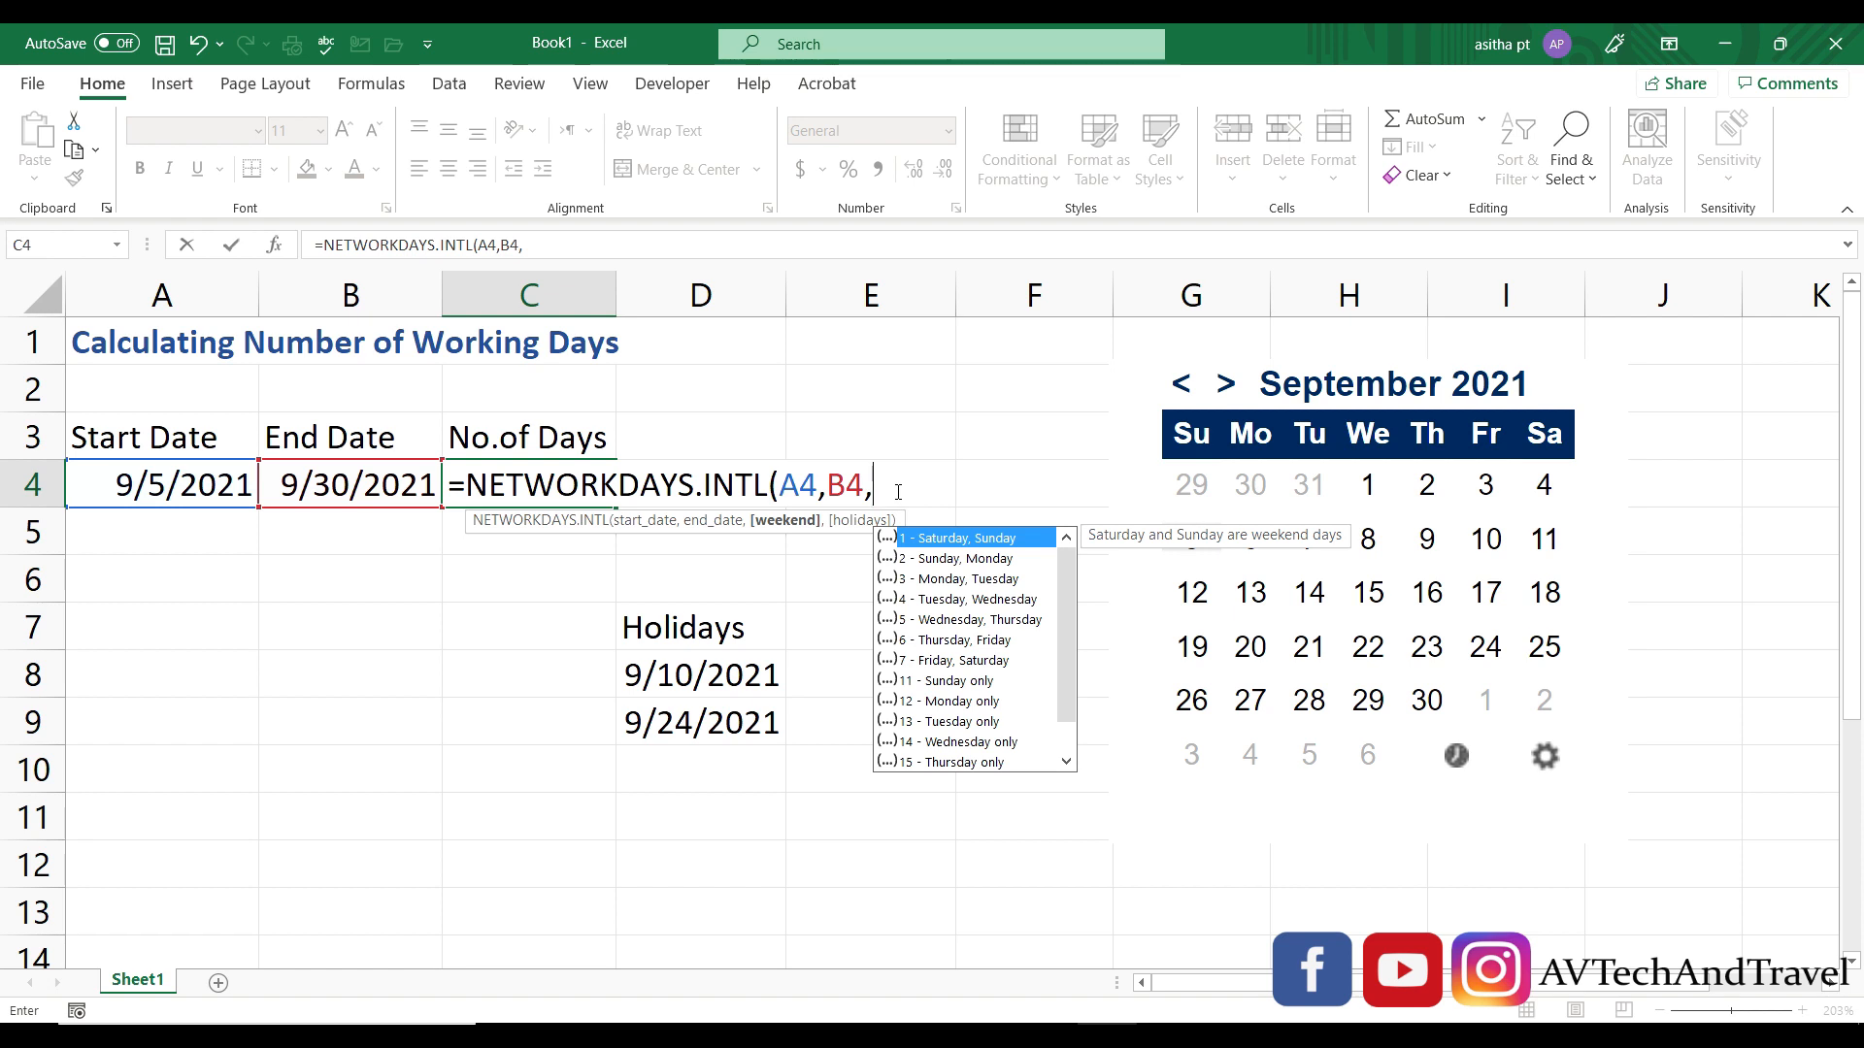
- Leave the weekend argument empty, set the holidays to the absolute range $D$8:$D$9, and complete the C4 formula
text(,)
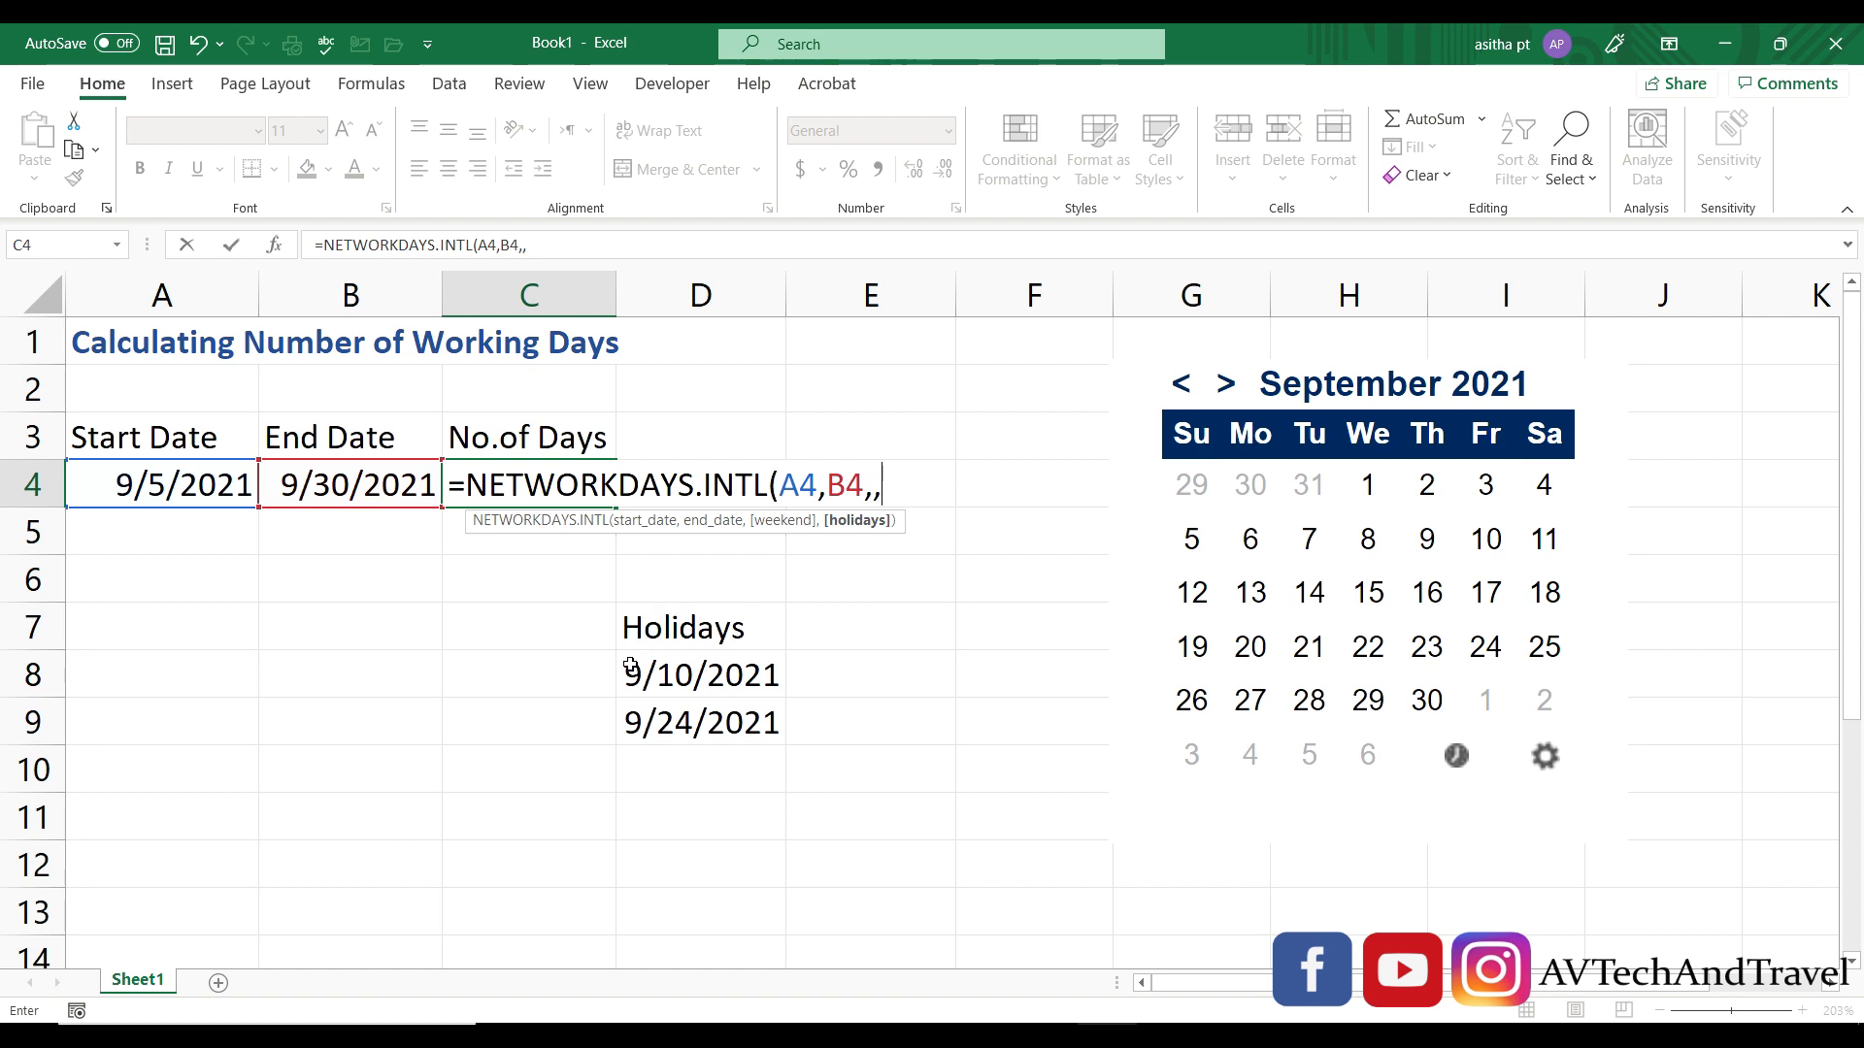
drag(630, 666, 702, 734)
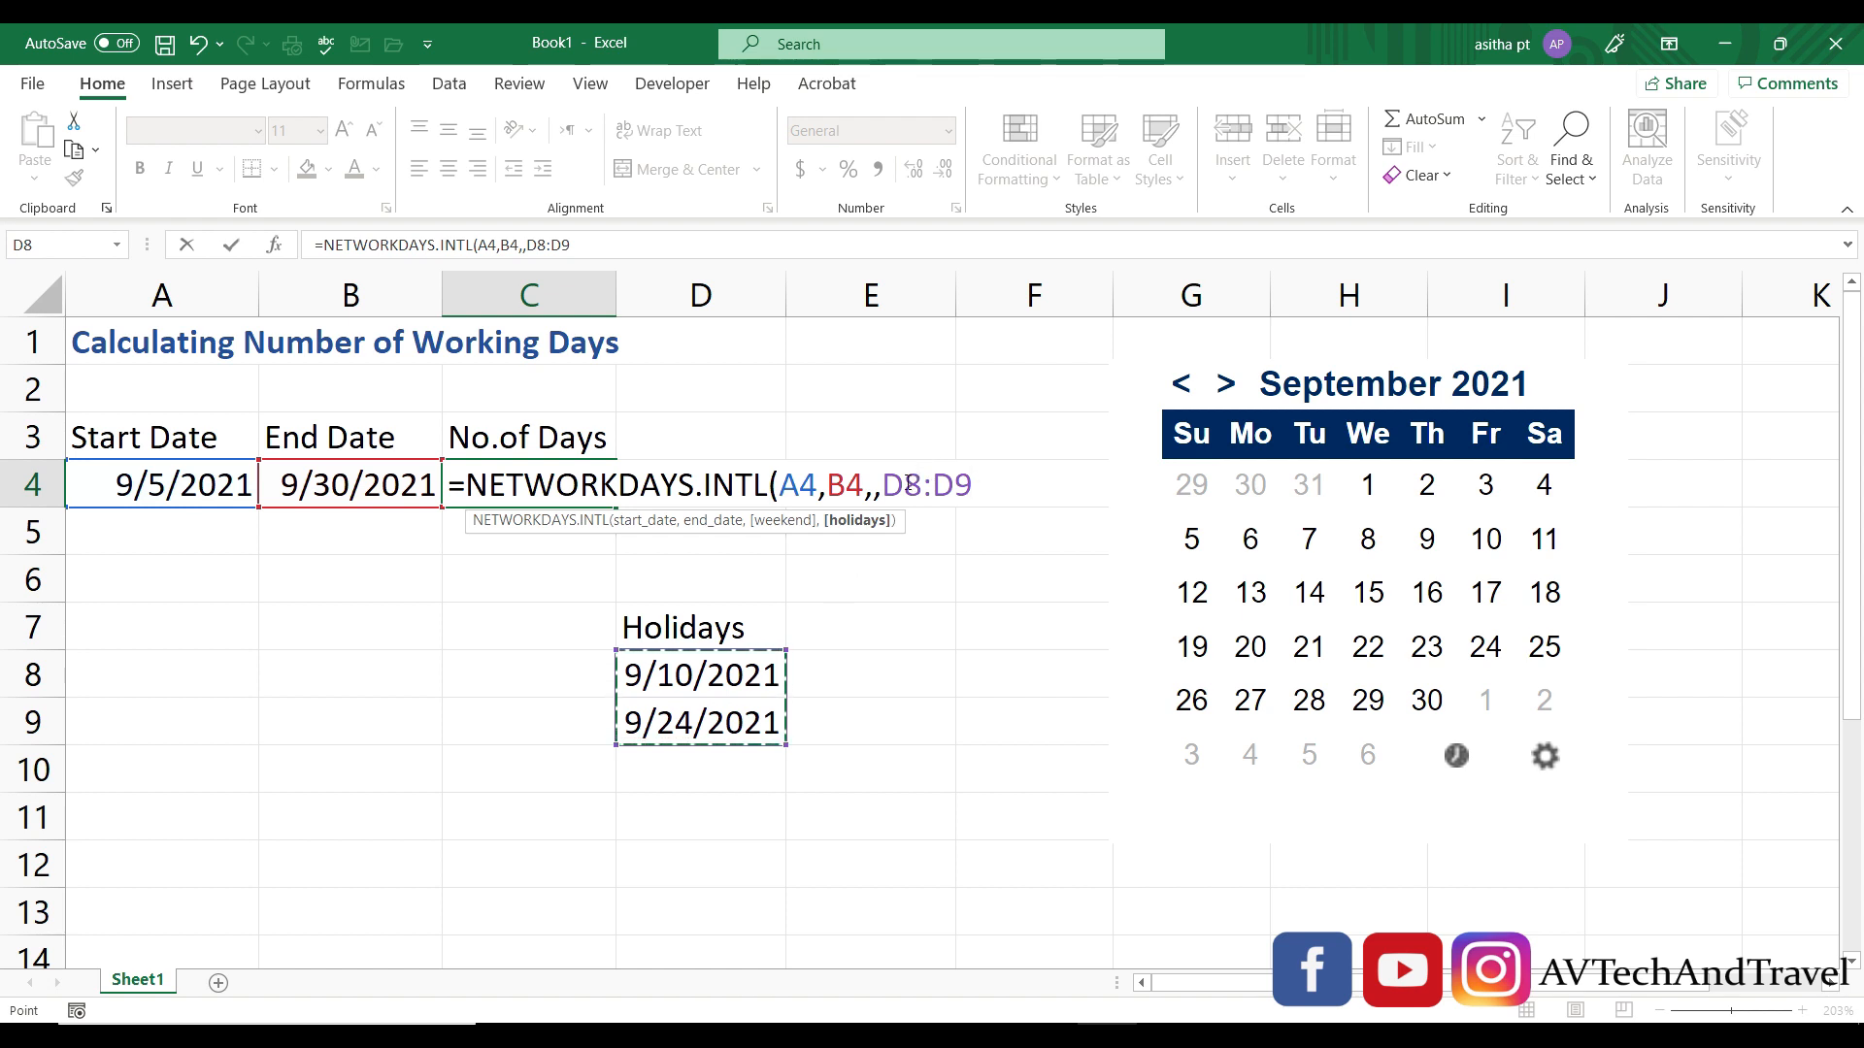
key(F4)
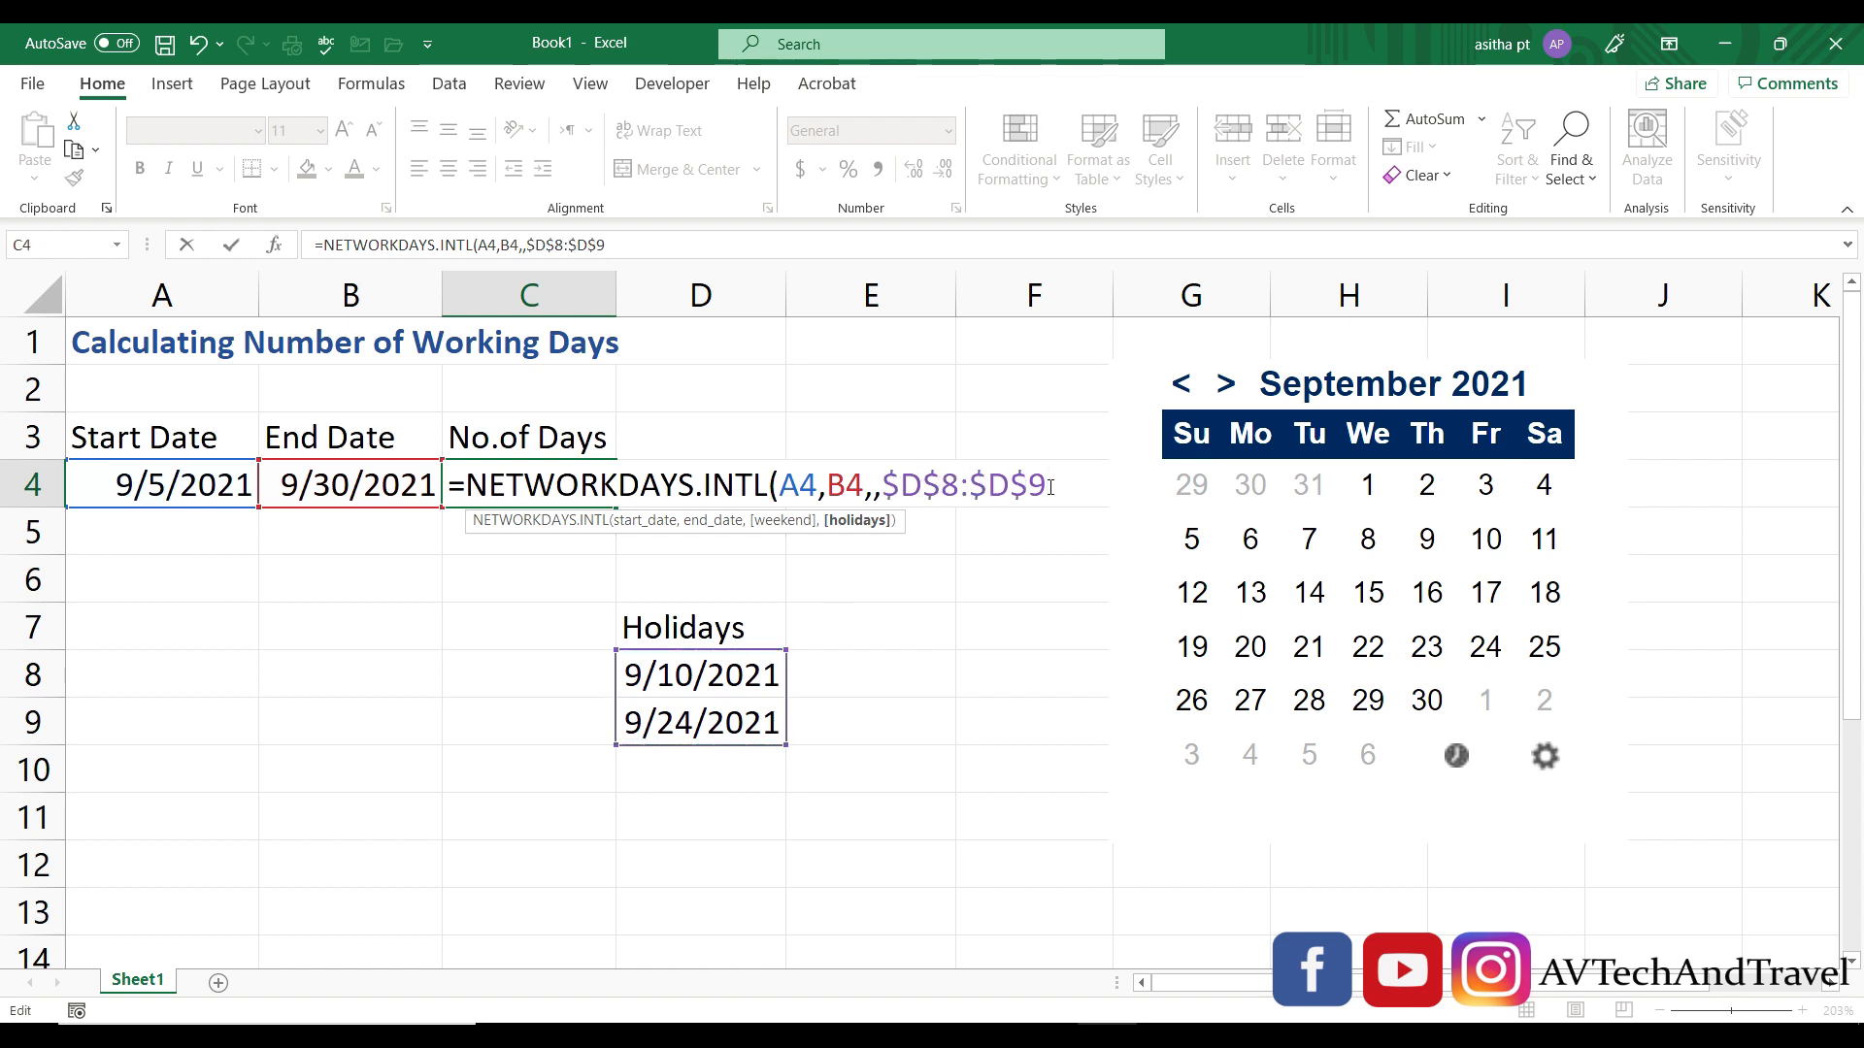
text())
key(Return)
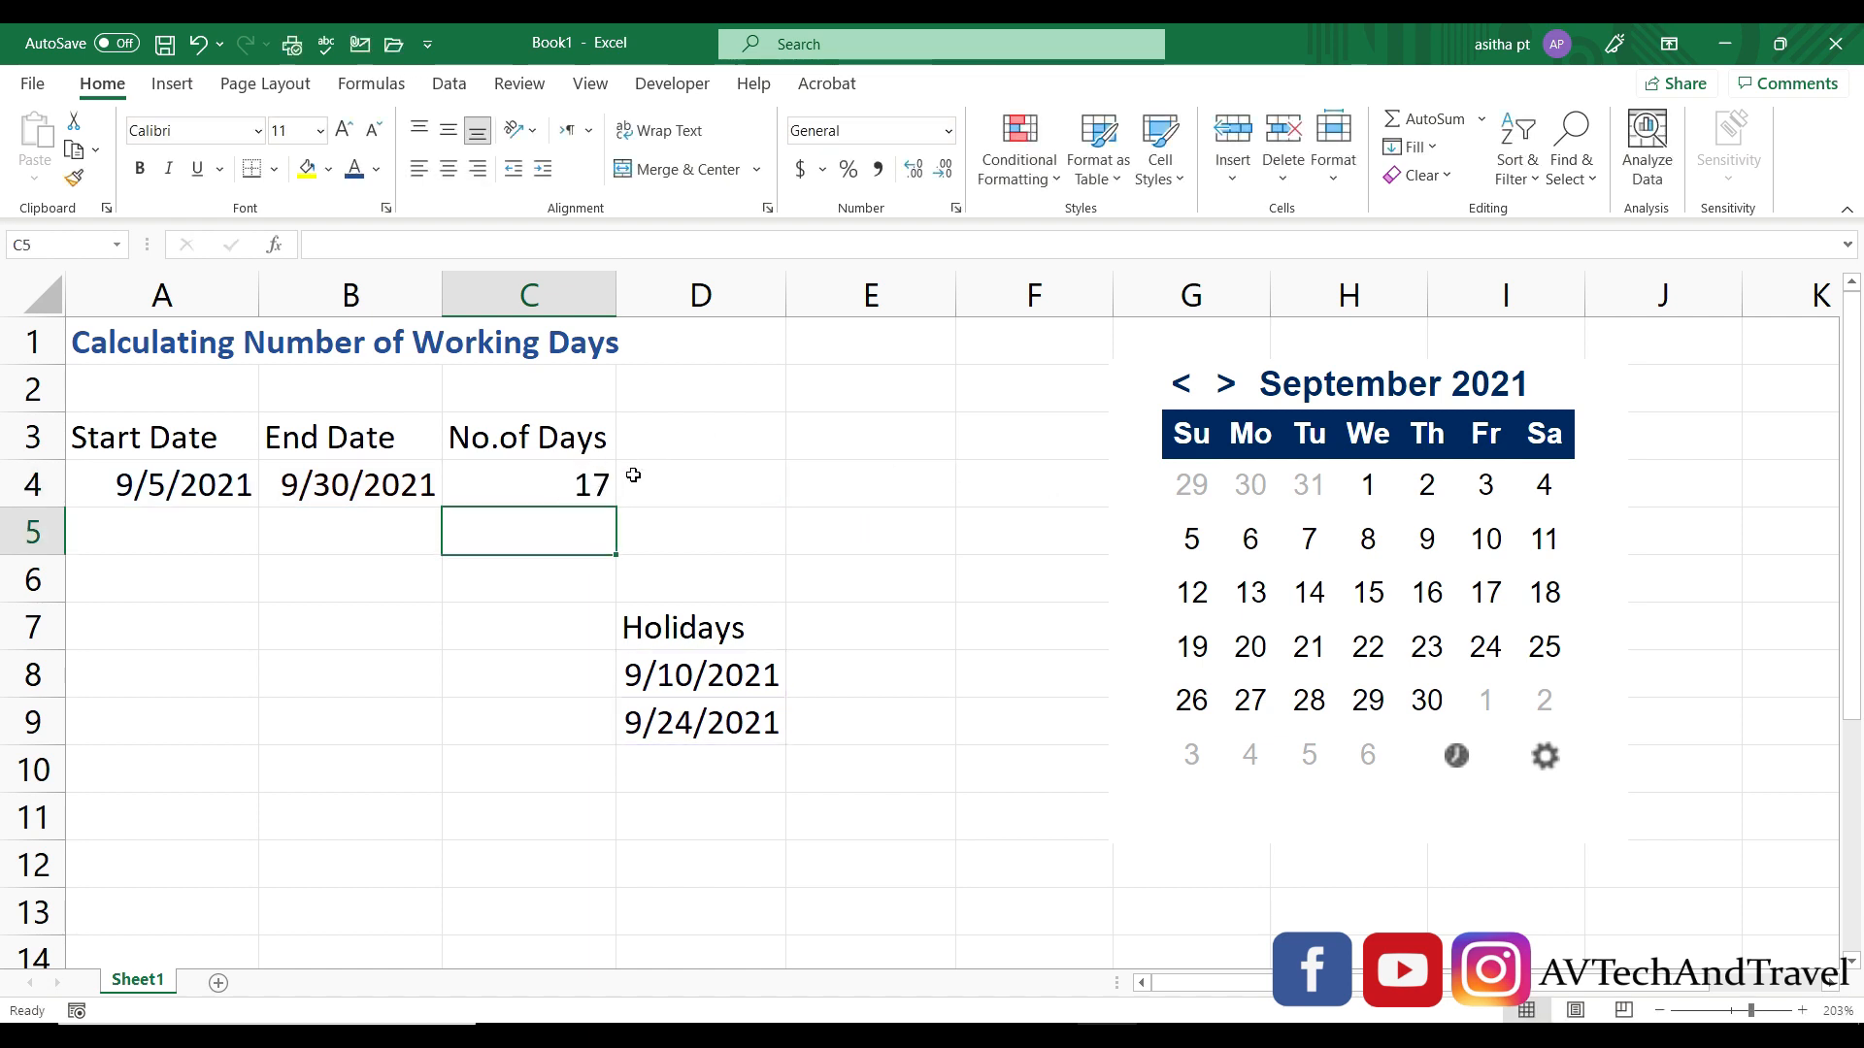
- Fill the working-days formula from C4 down to C5
click(576, 495)
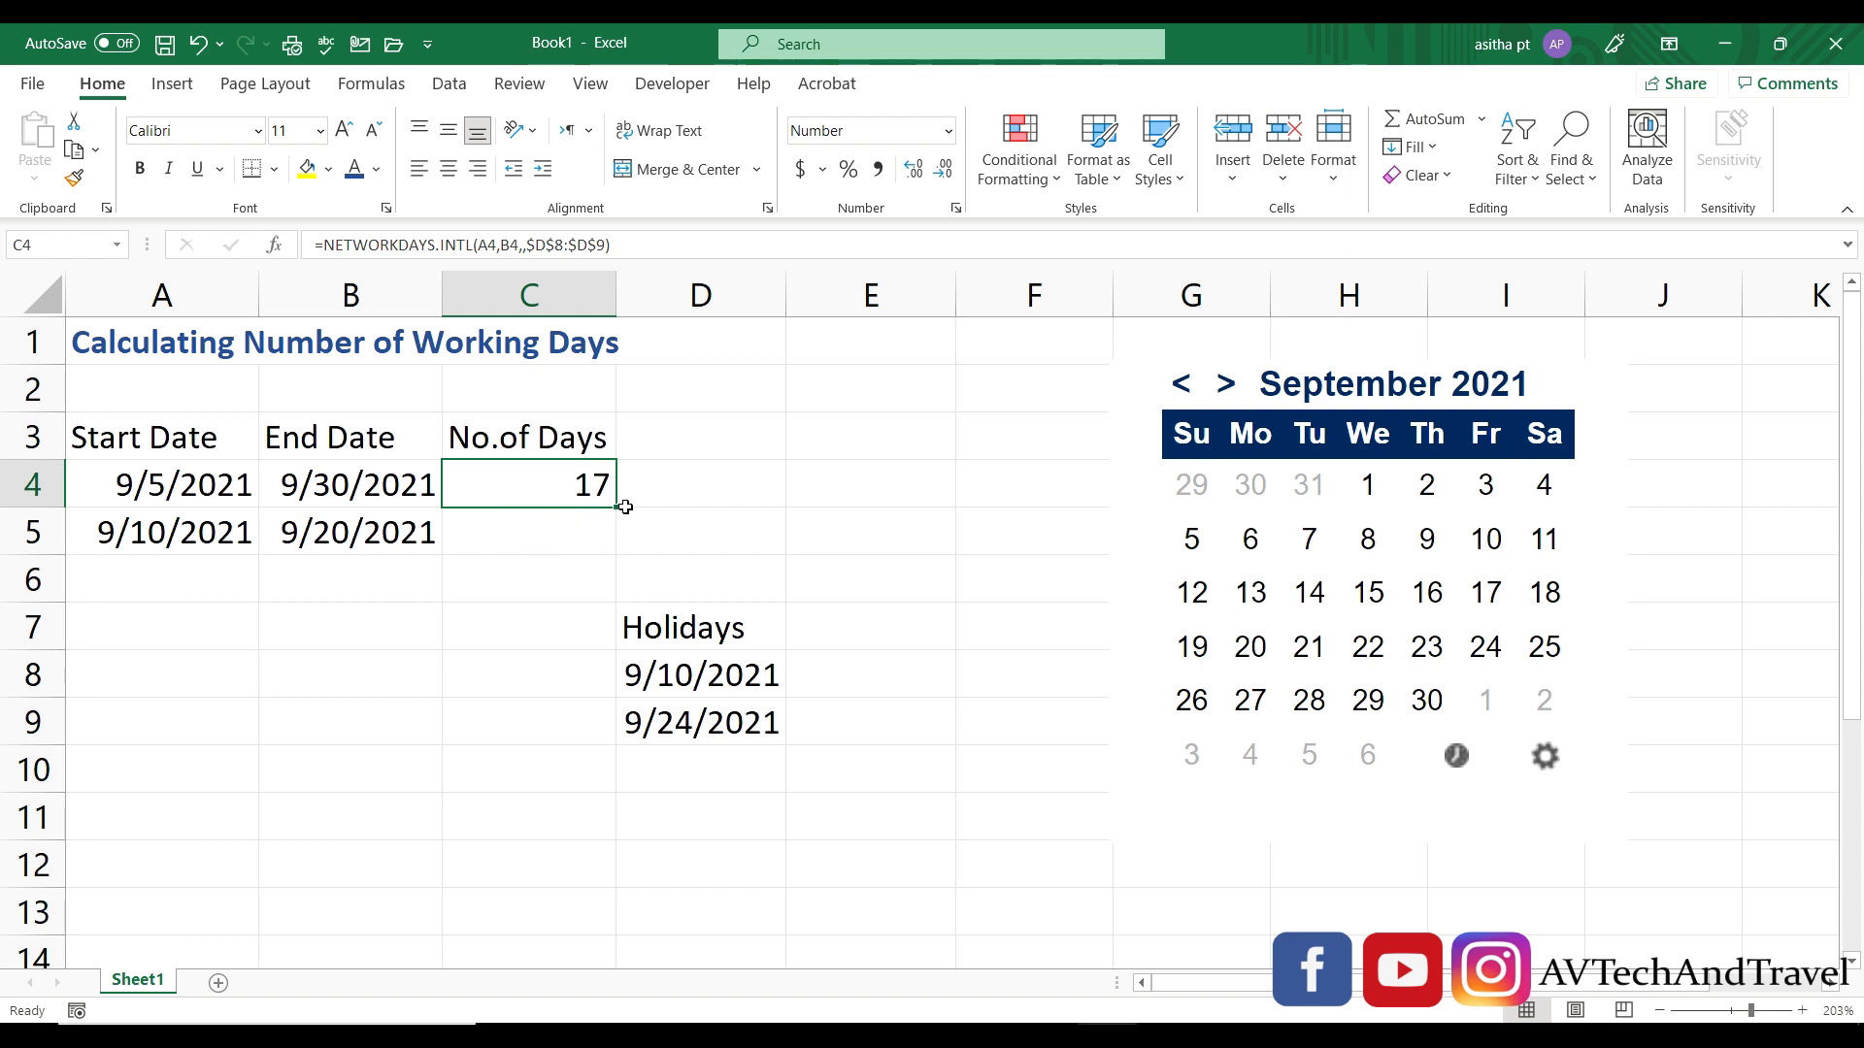
drag(612, 504, 602, 534)
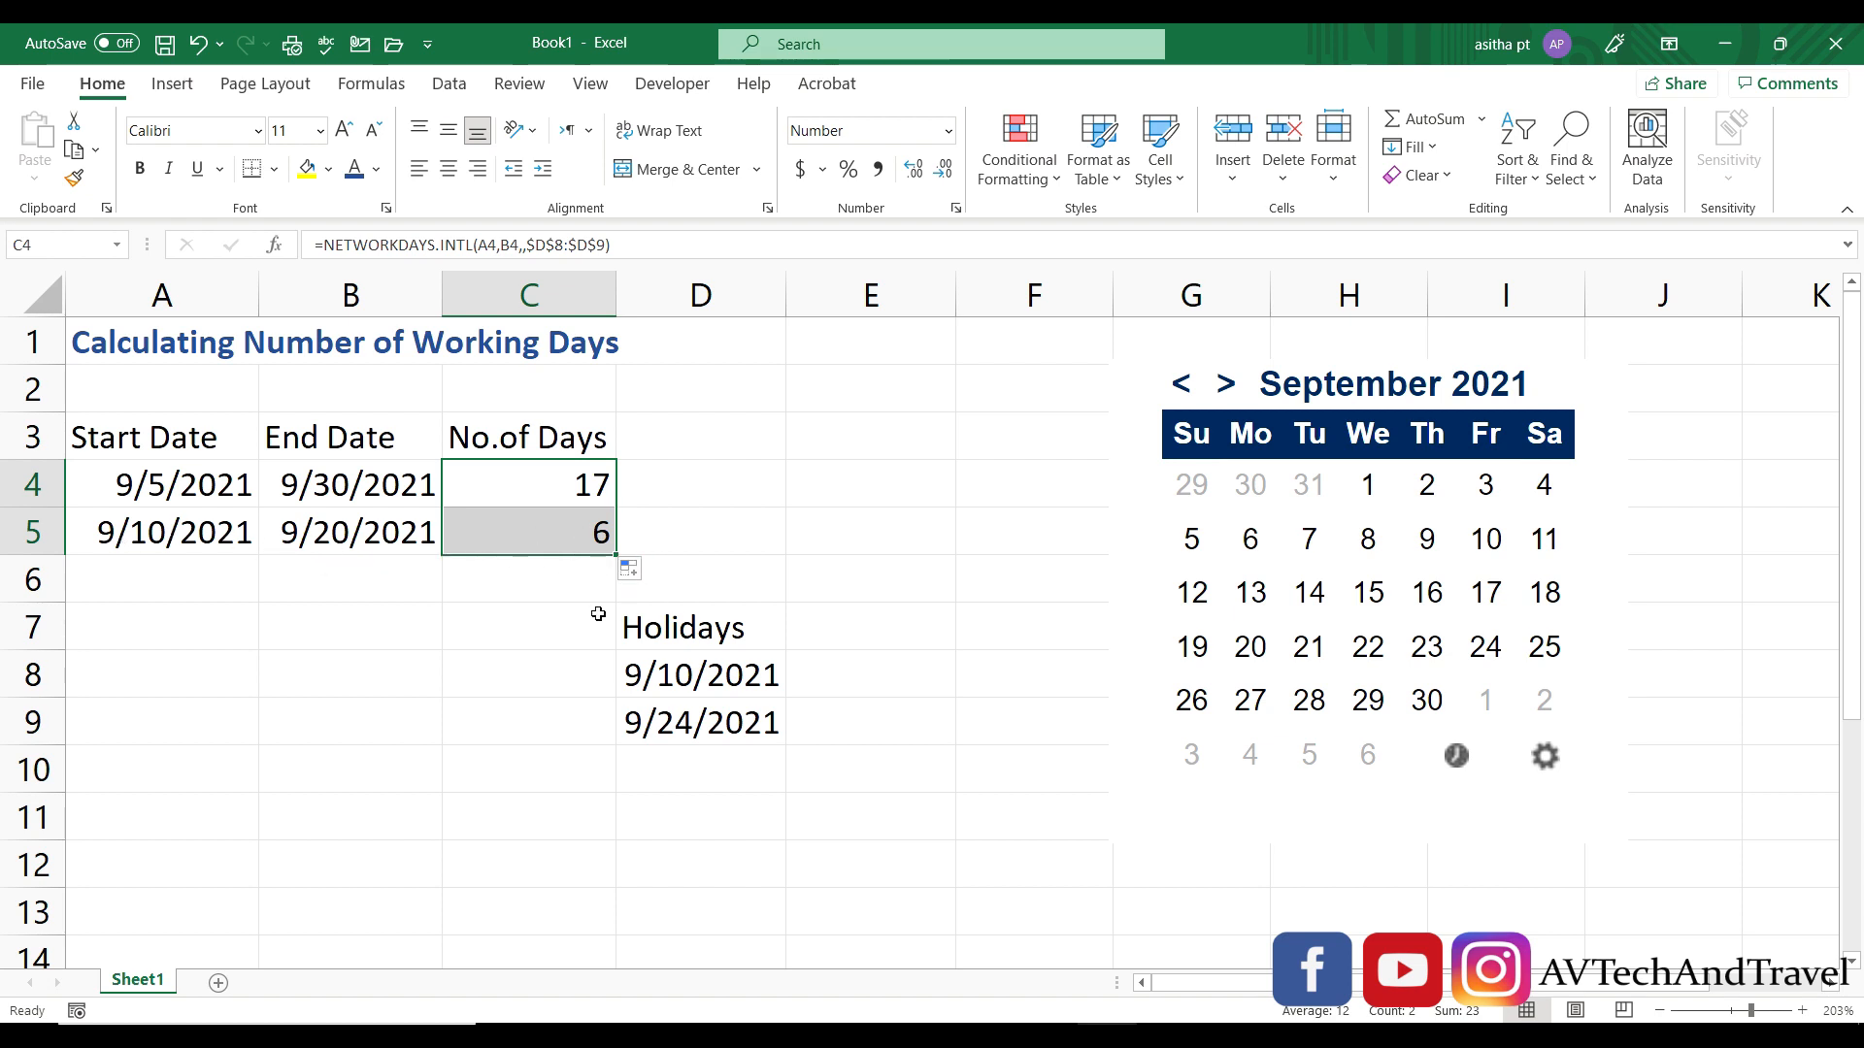
- Enter a new NETWORKDAYS.INTL formula in C4 with A4 as the start date and B4 as the end date
double_click(604, 486)
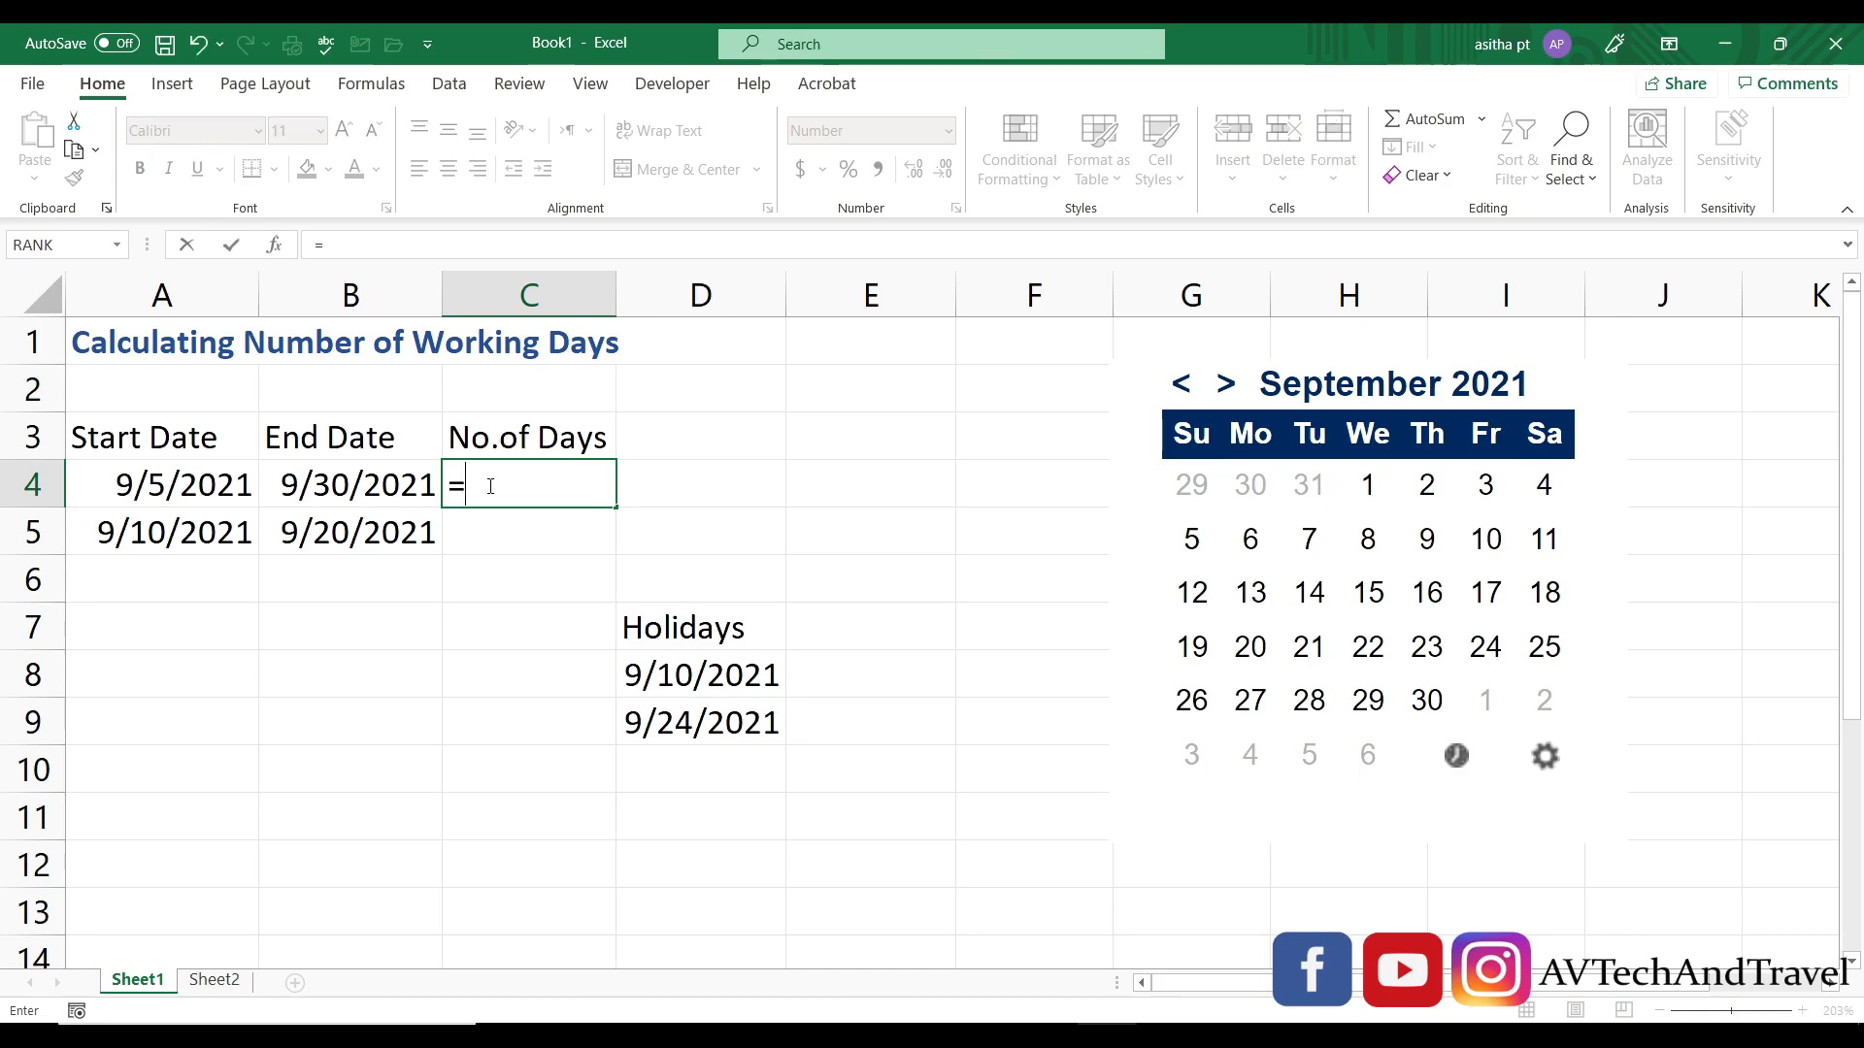
text(net)
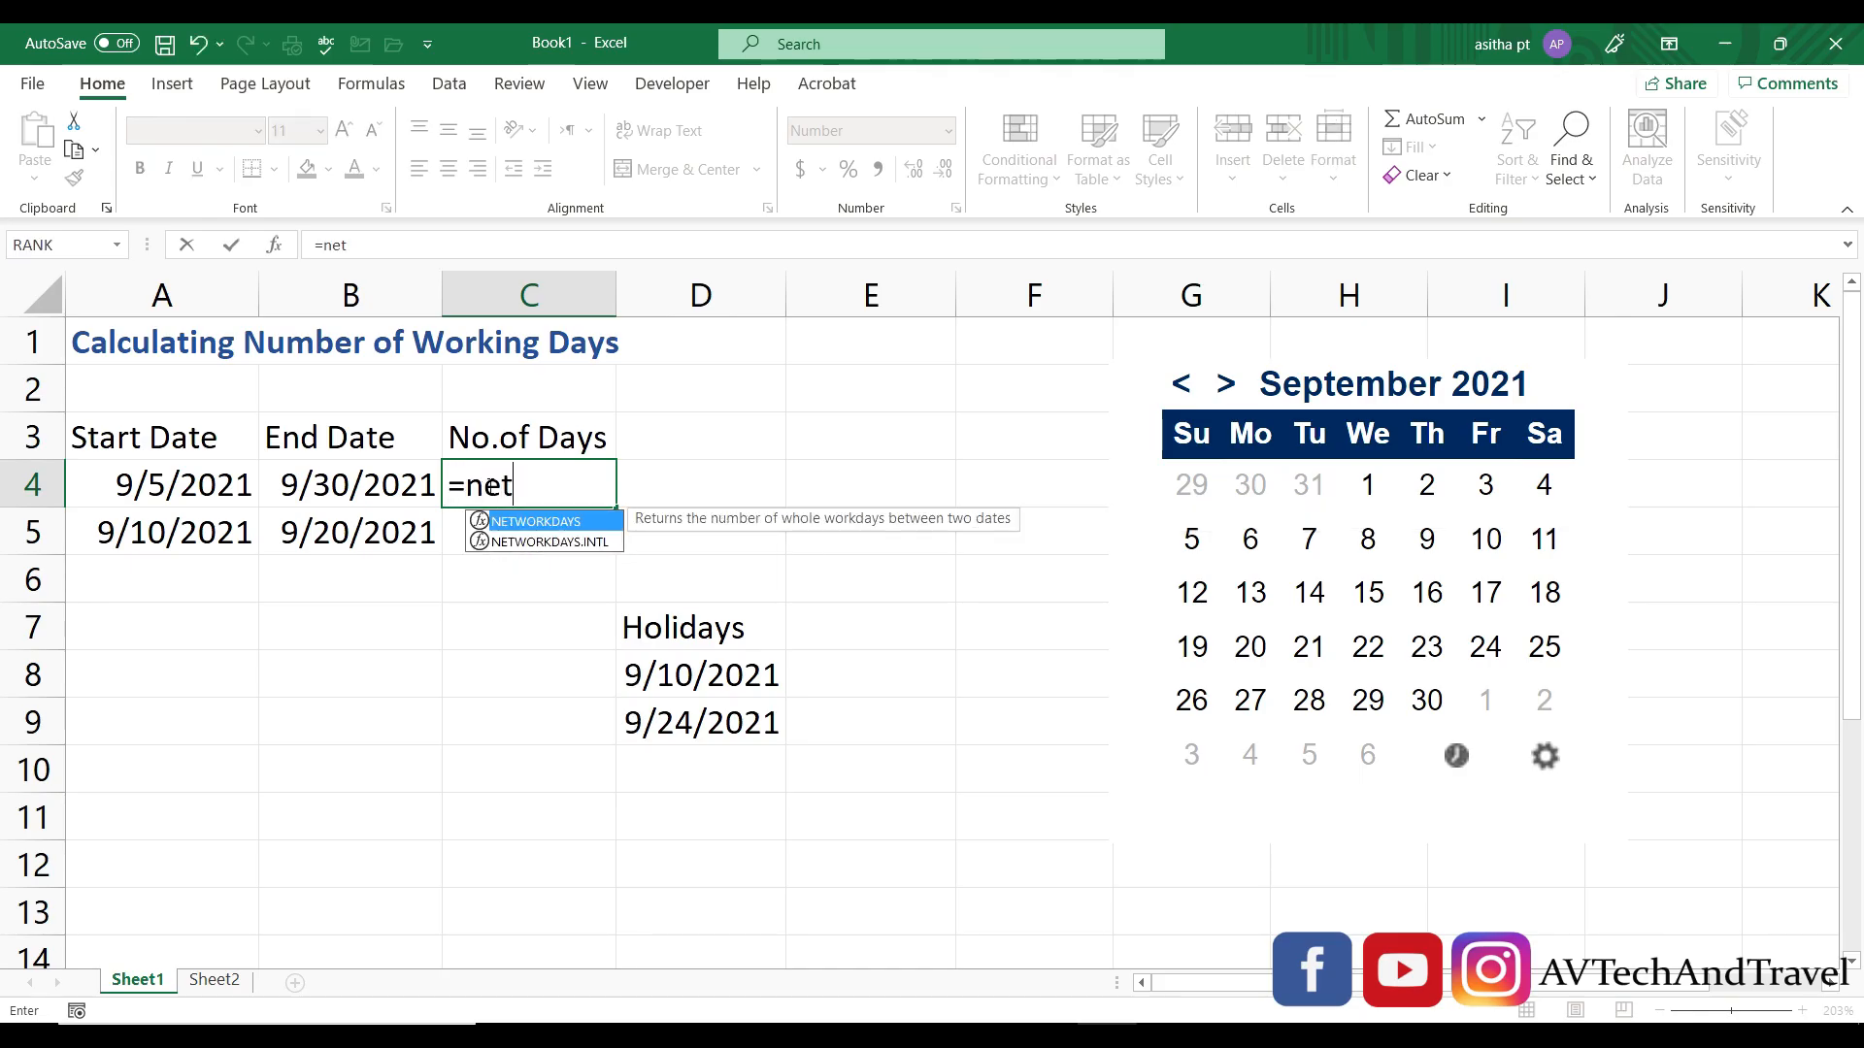
double_click(567, 545)
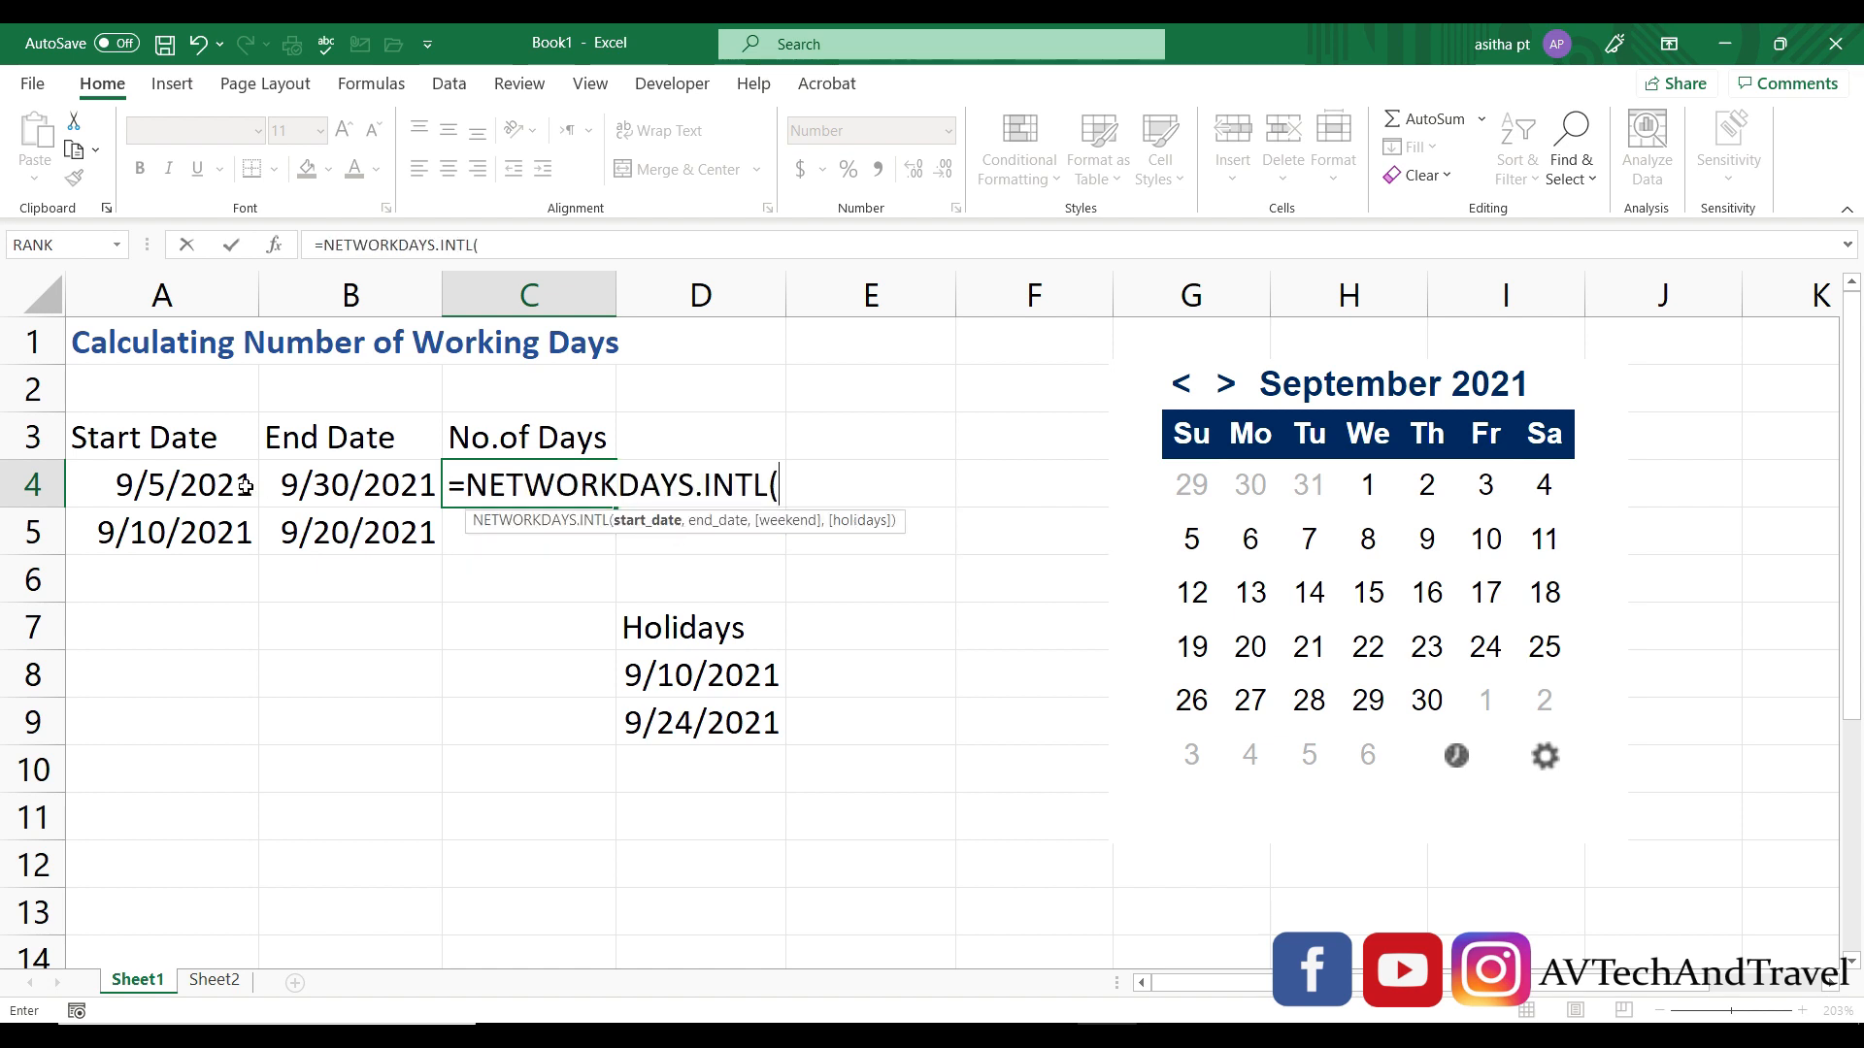
click(182, 485)
text(,)
click(311, 475)
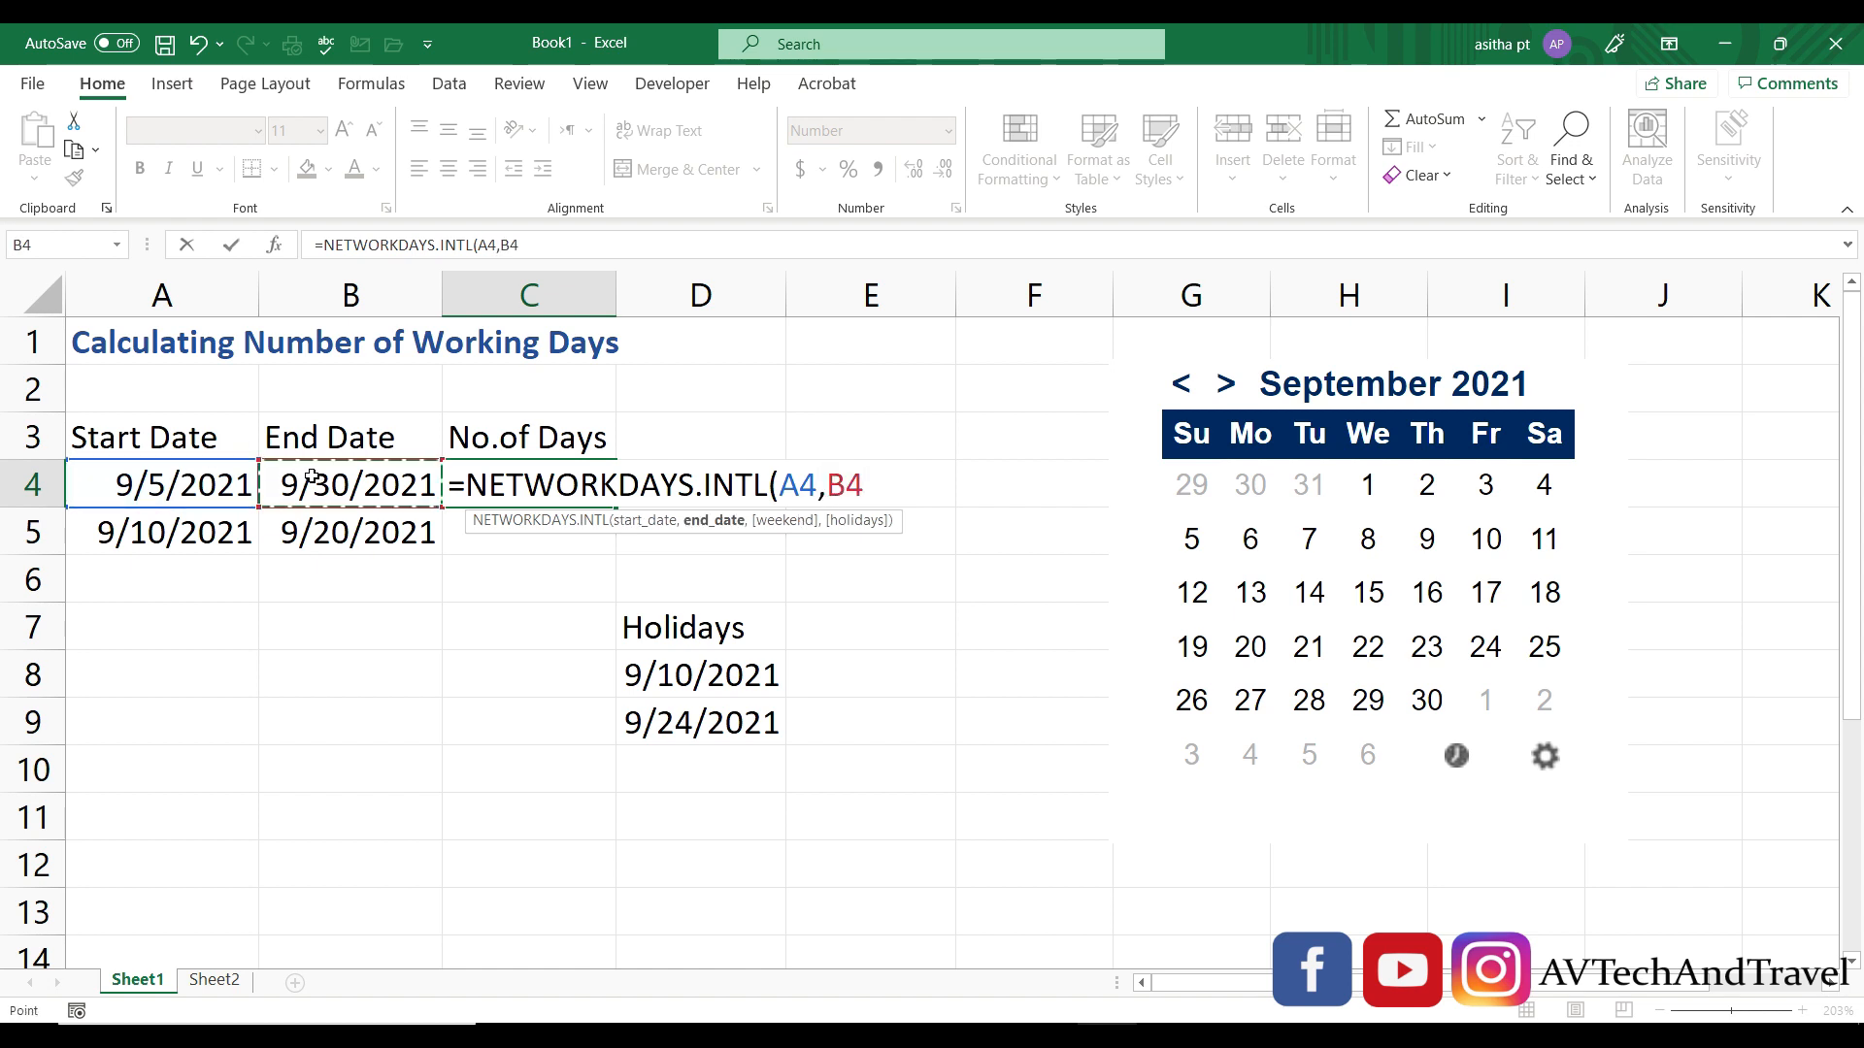
text(,)
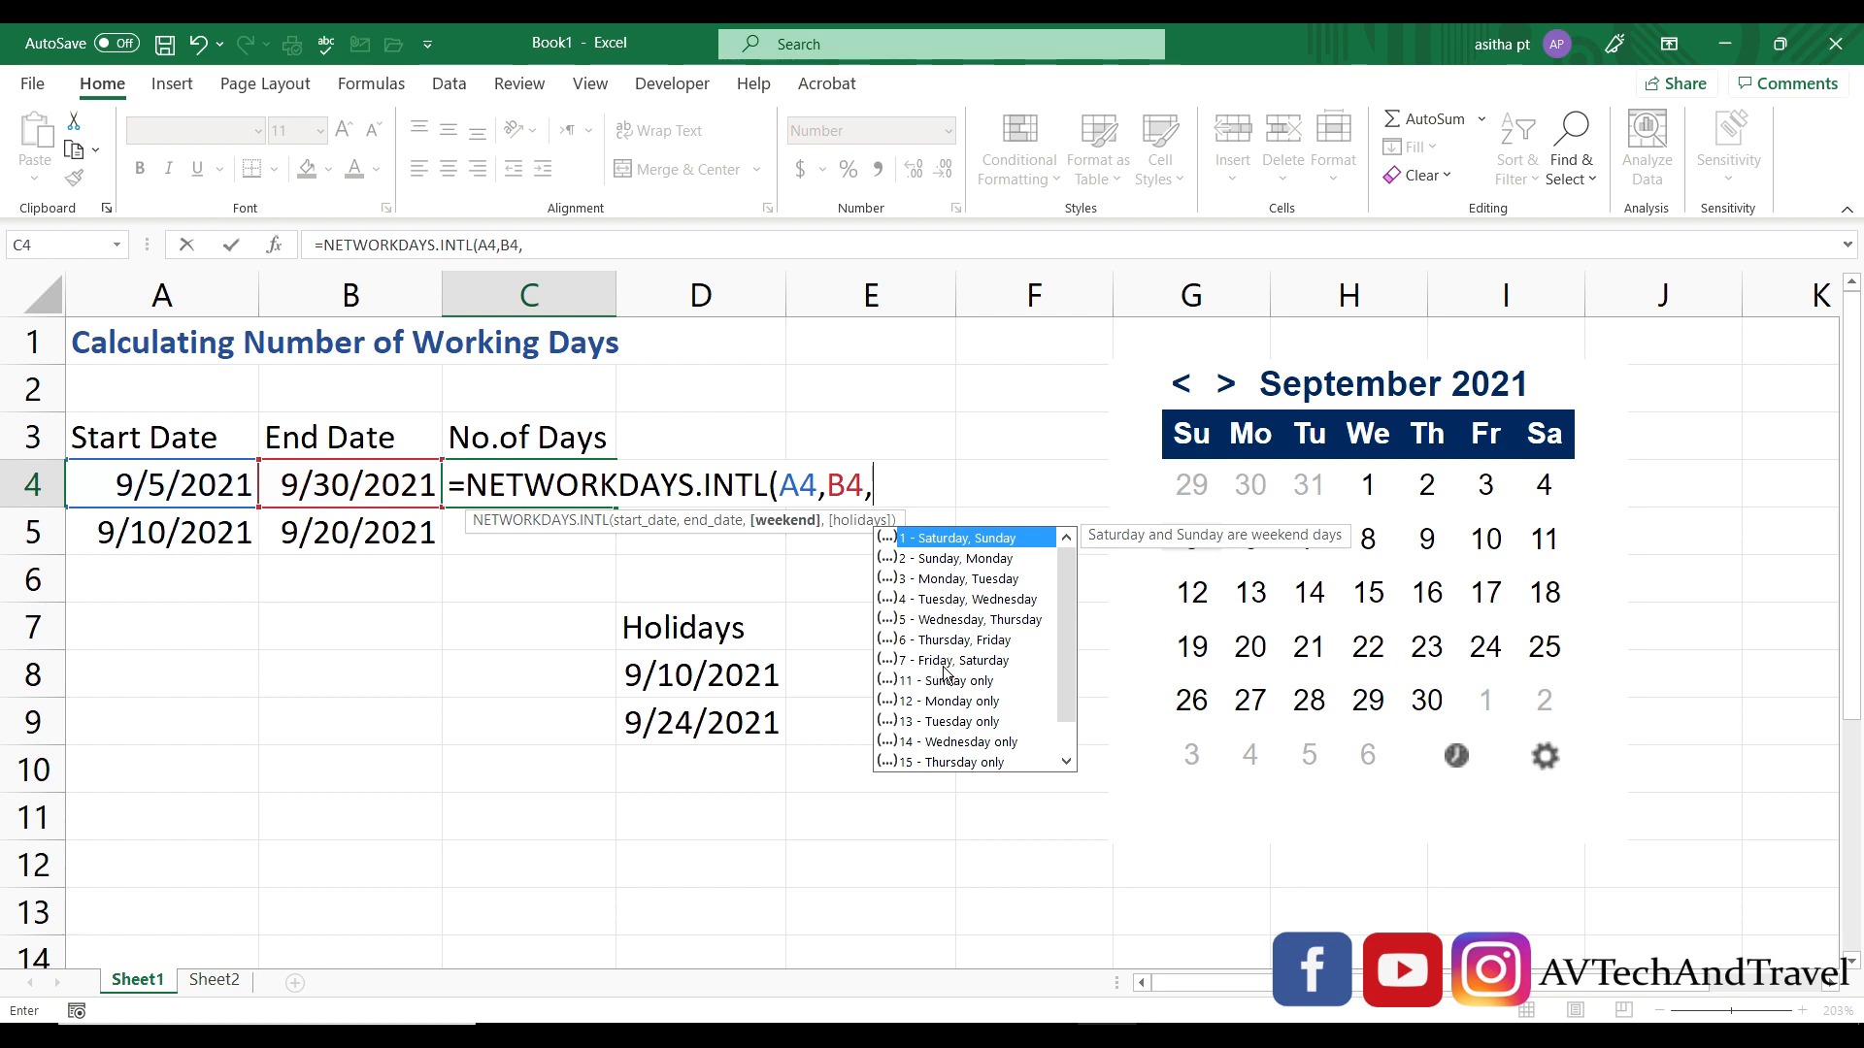
- Complete the C4 formula with weekend code 7 (Friday, Saturday) and holidays D8:D9, and fill it down to C5
text(7,)
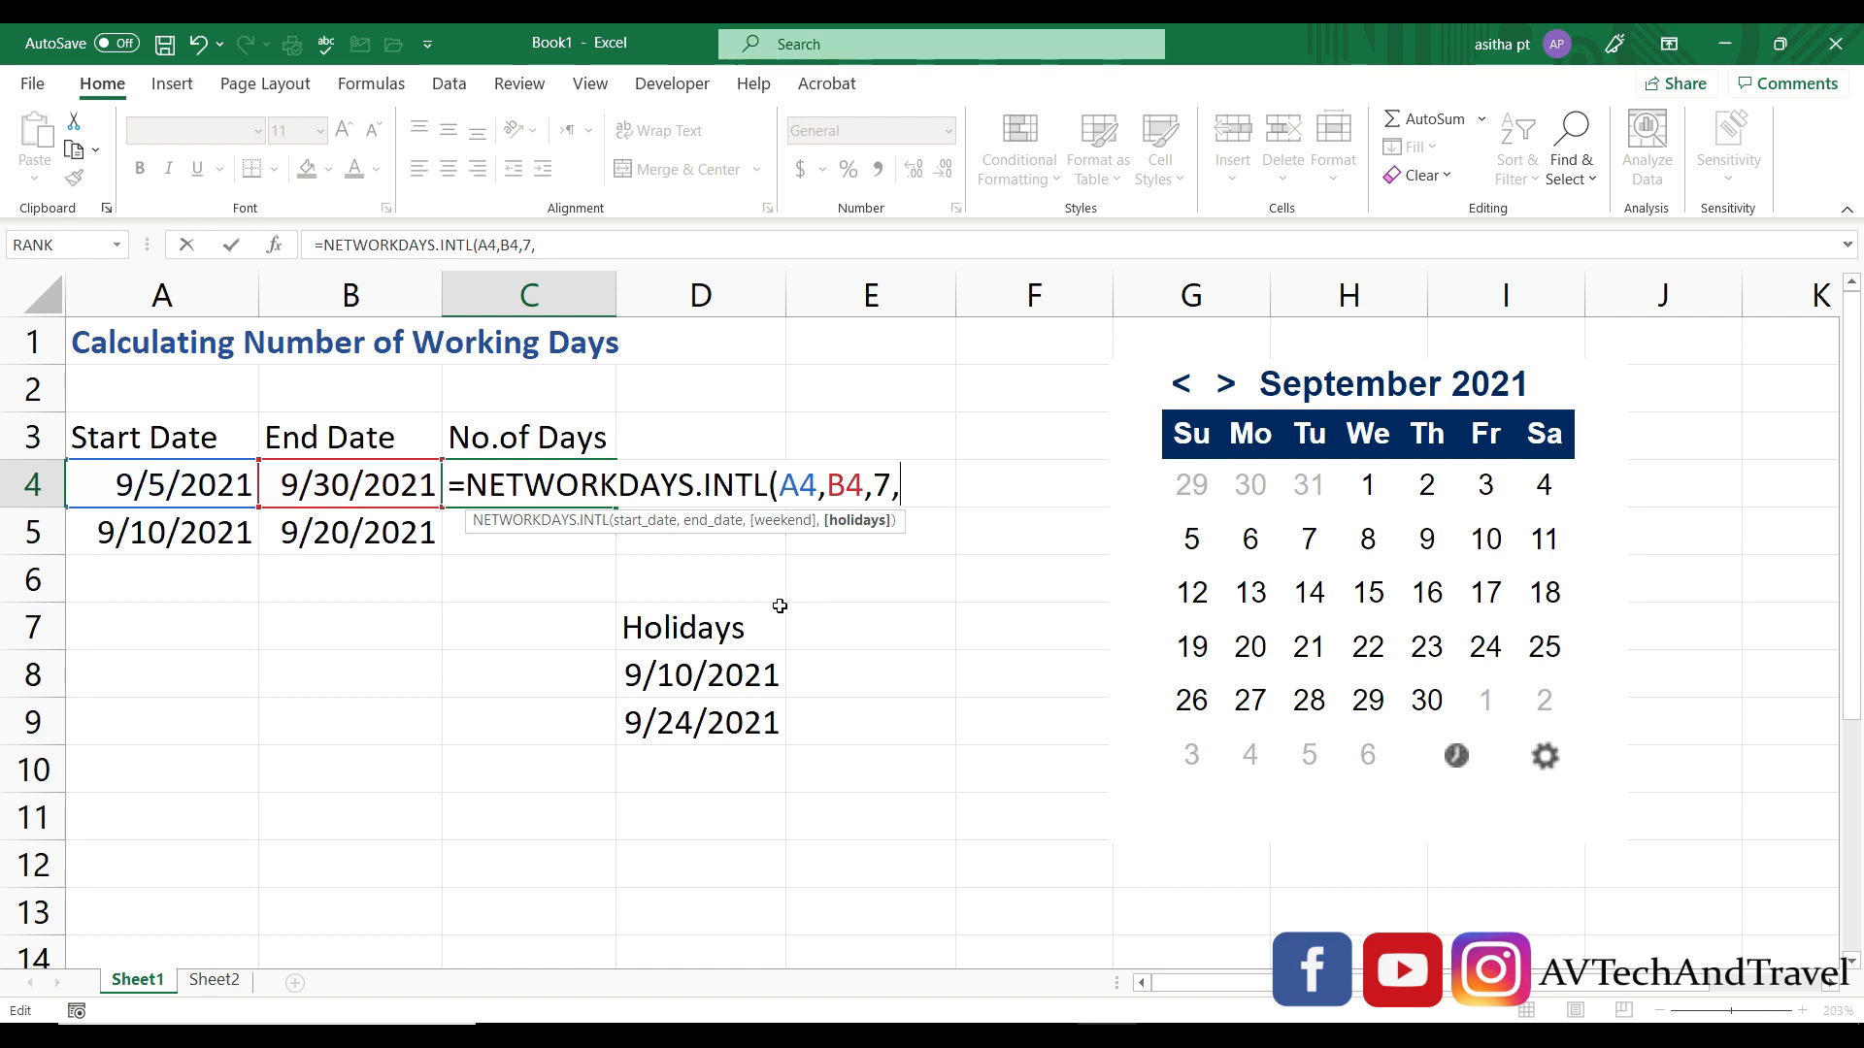
drag(641, 670, 666, 732)
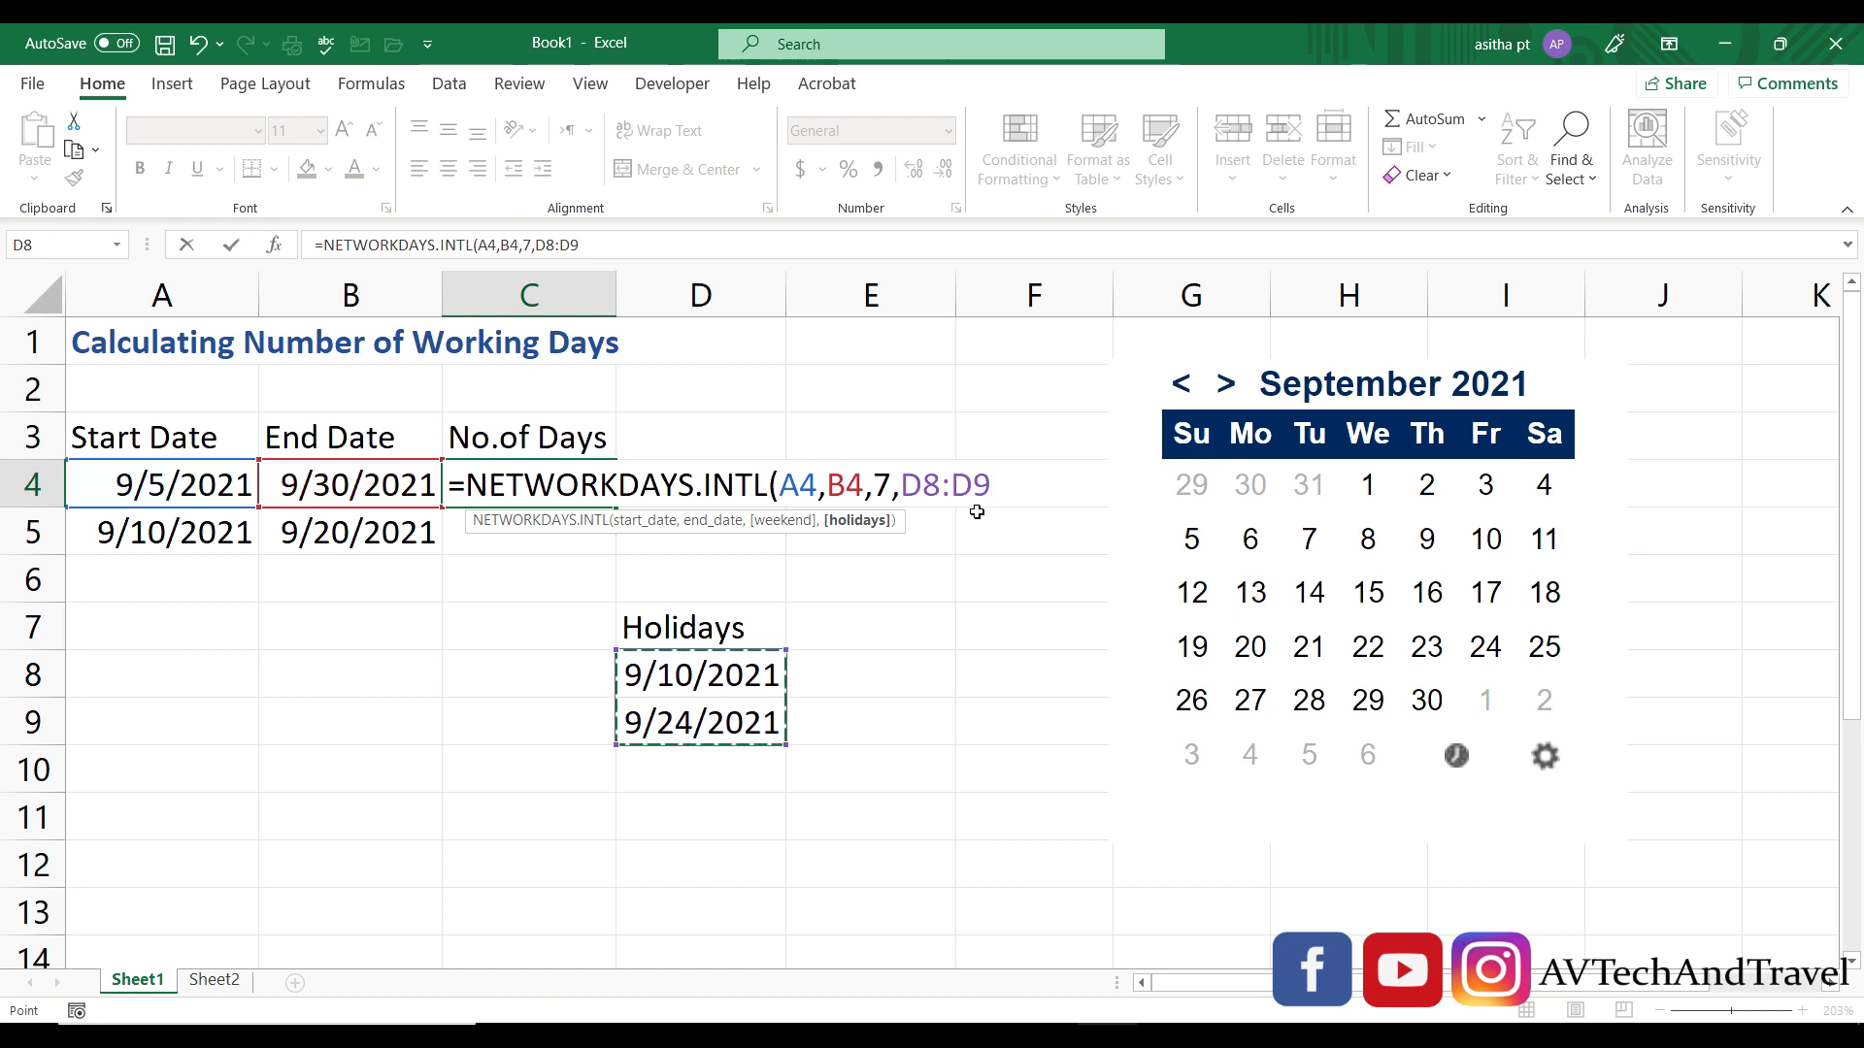
key(Return)
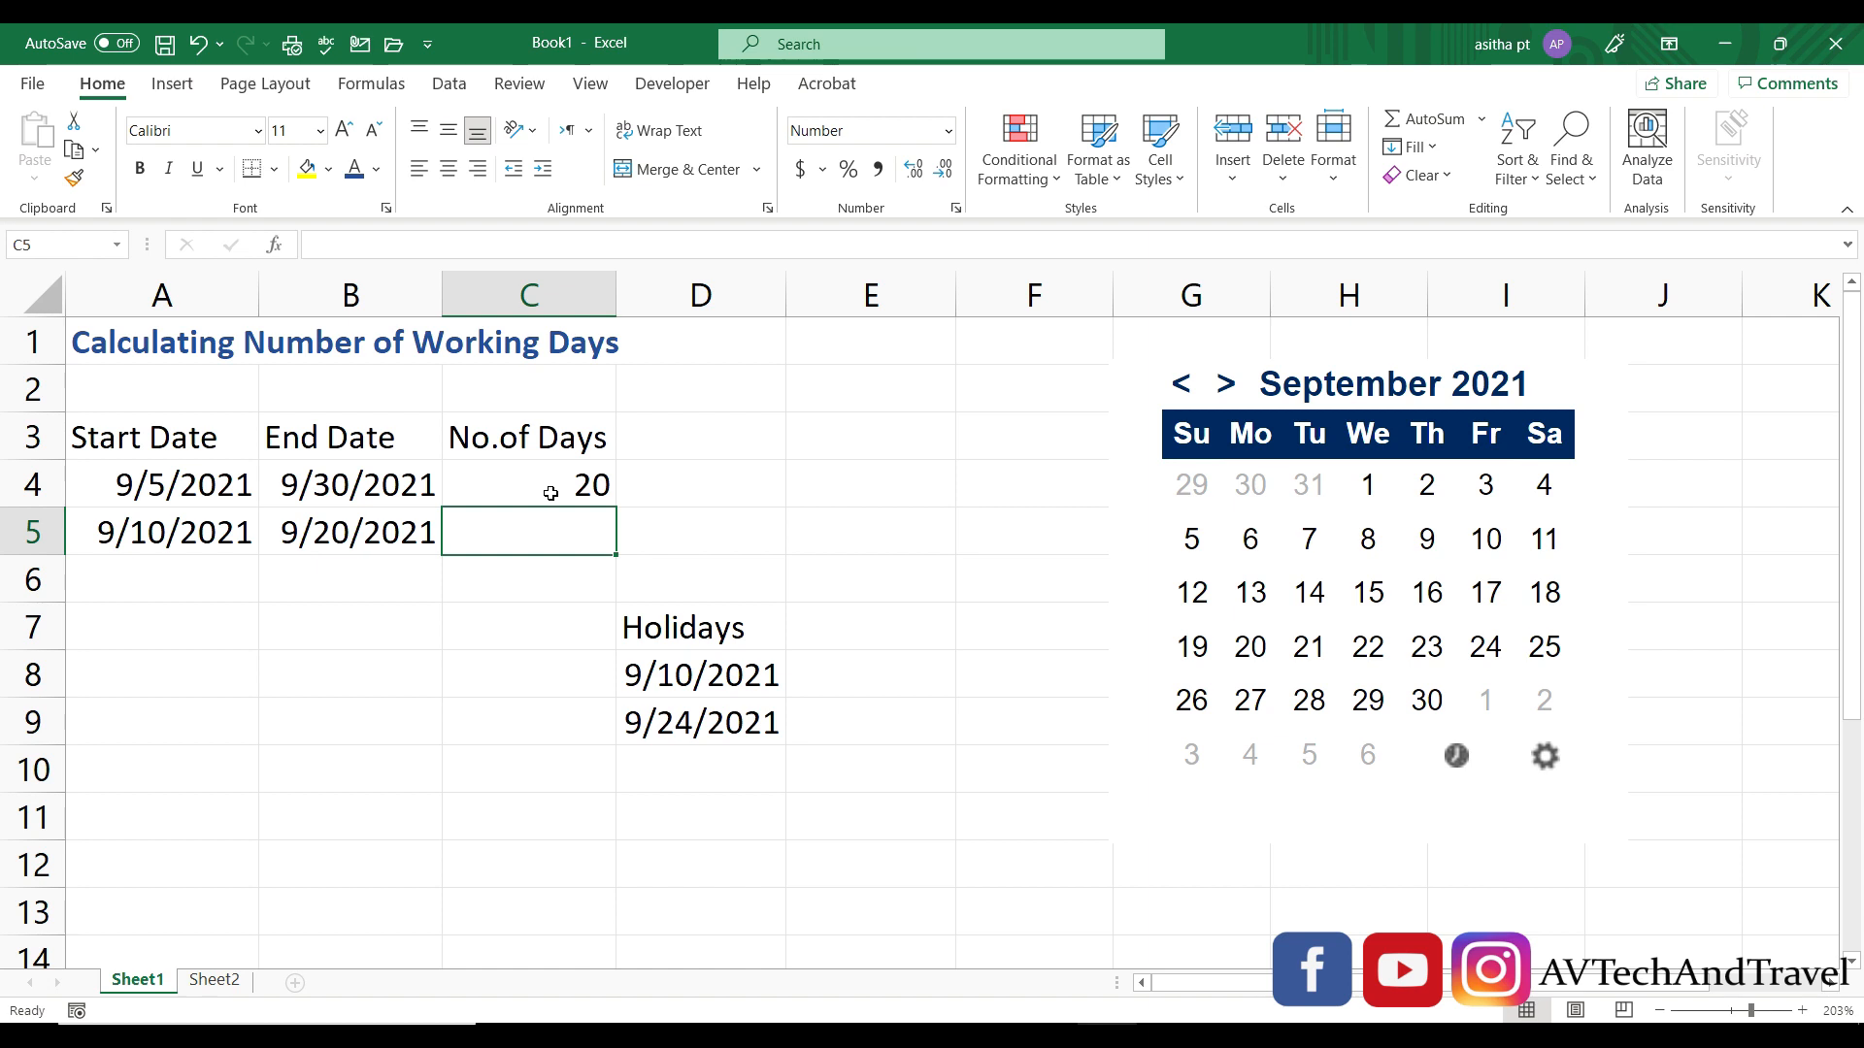
click(577, 474)
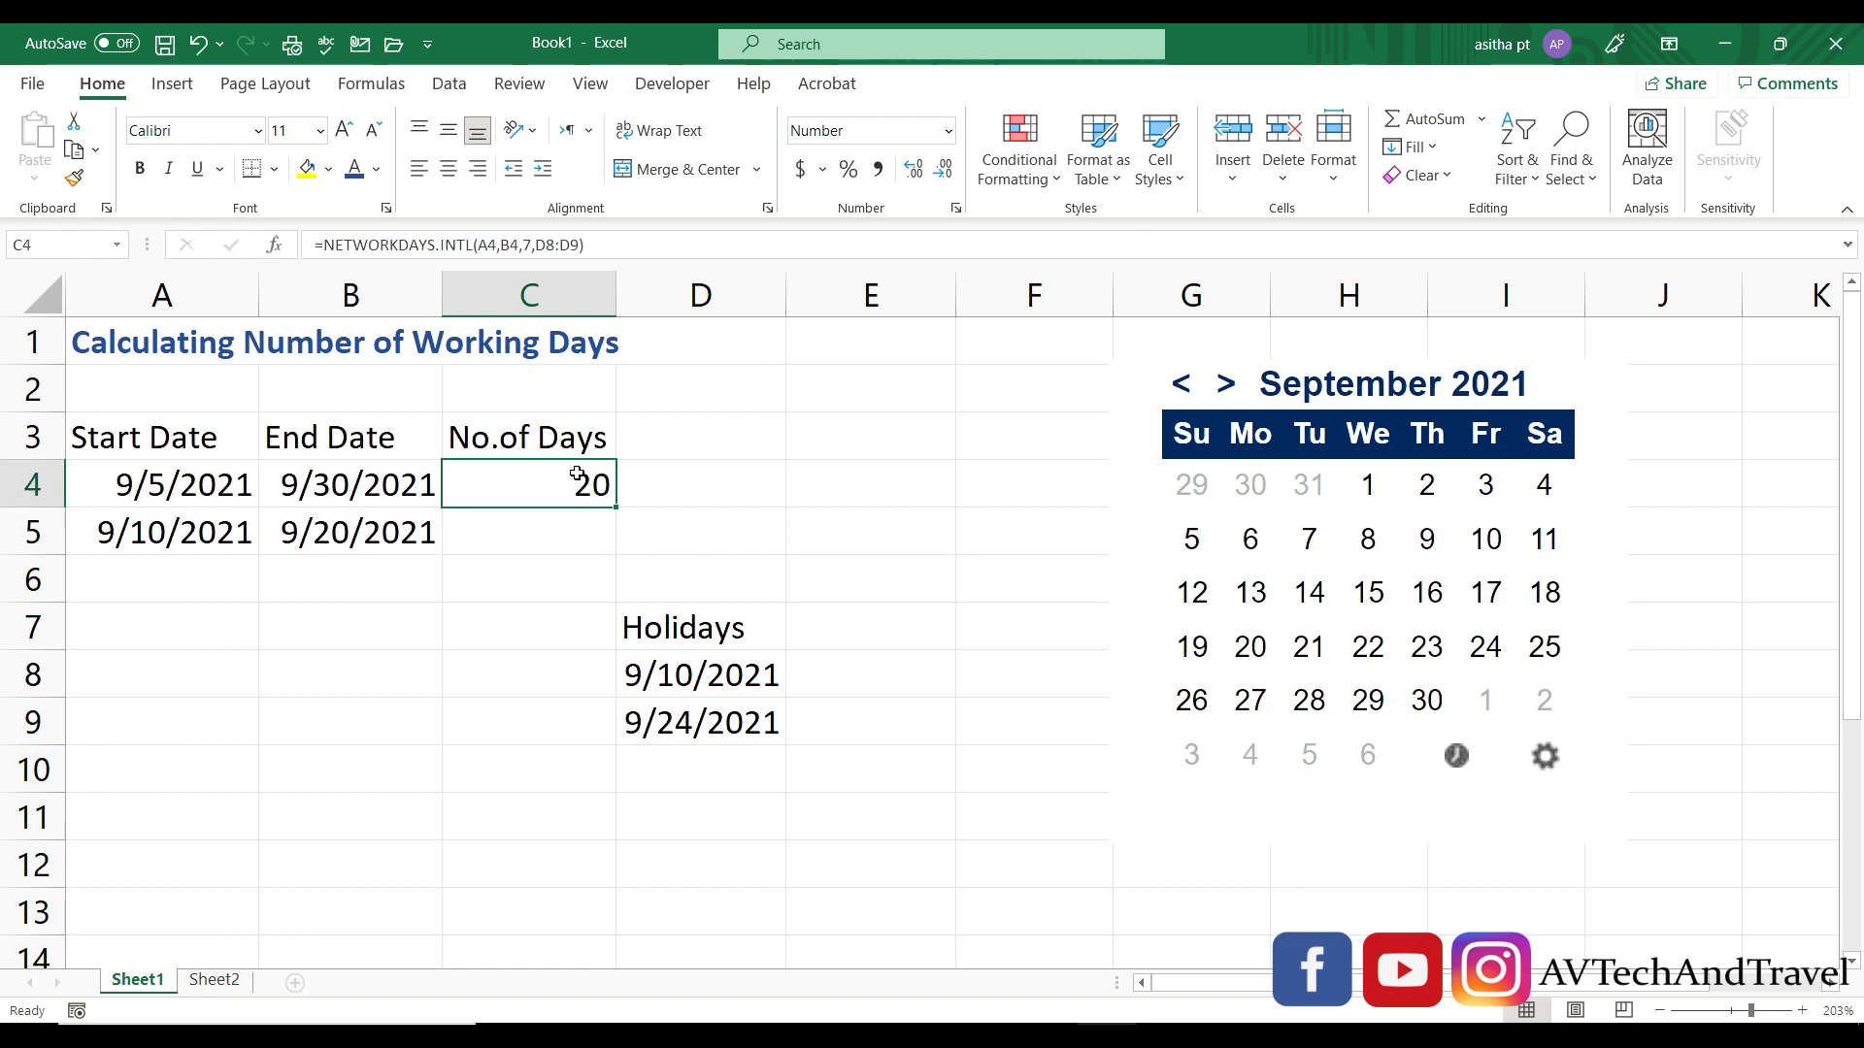
double_click(615, 505)
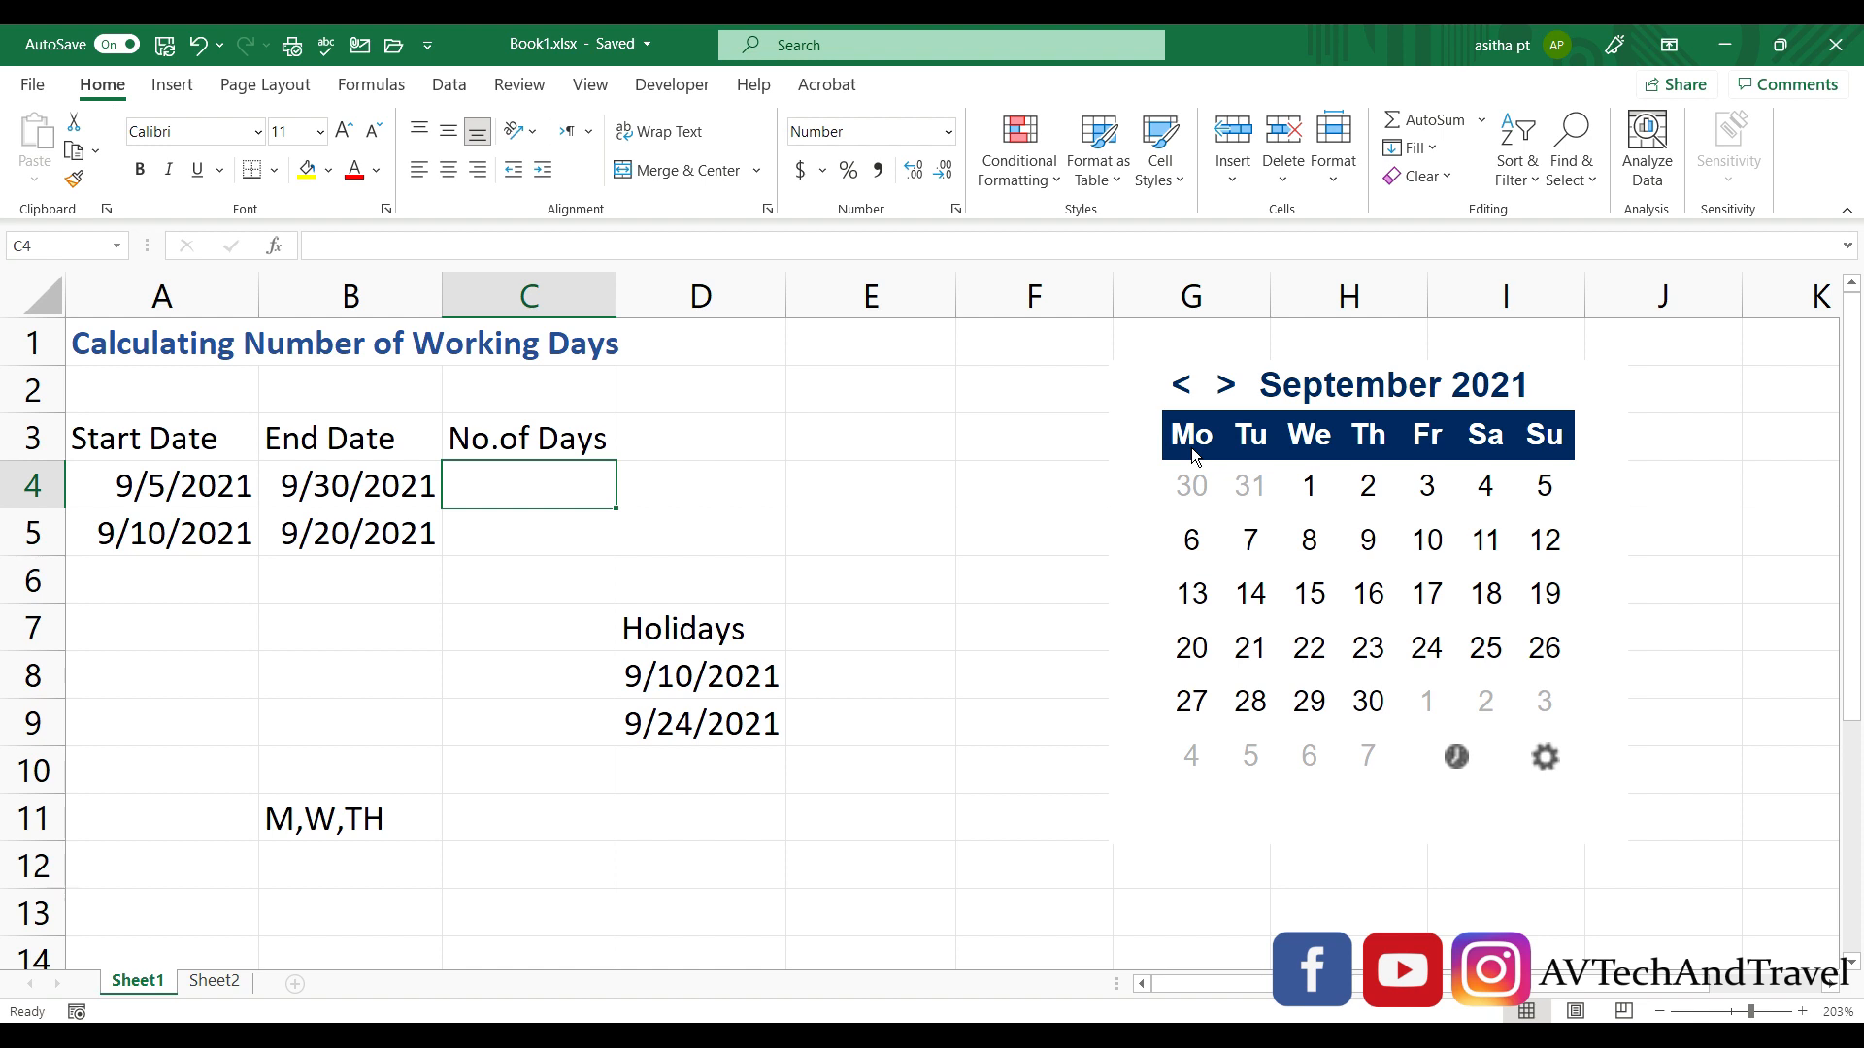
- Start a NETWORKDAYS.INTL formula in the empty cell C4, using A4 as the start date and B4 as the end date
double_click(546, 491)
text(=)
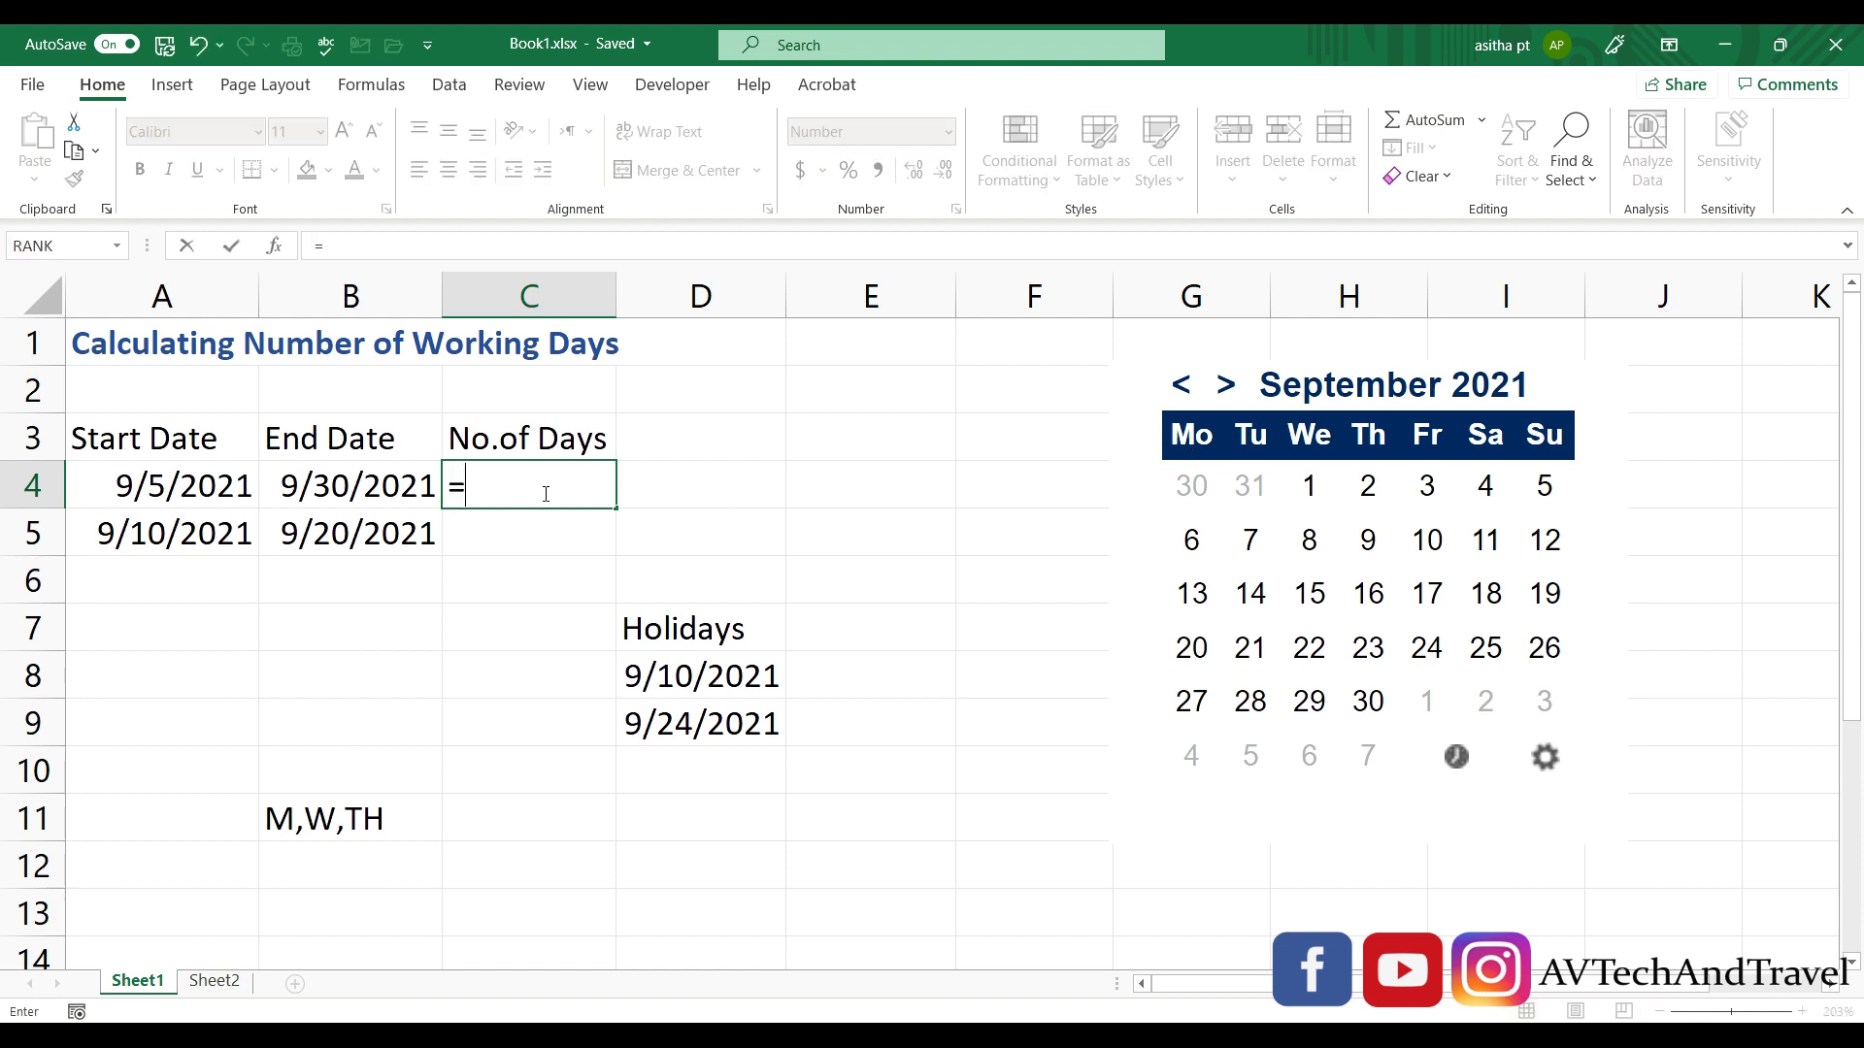
text(net)
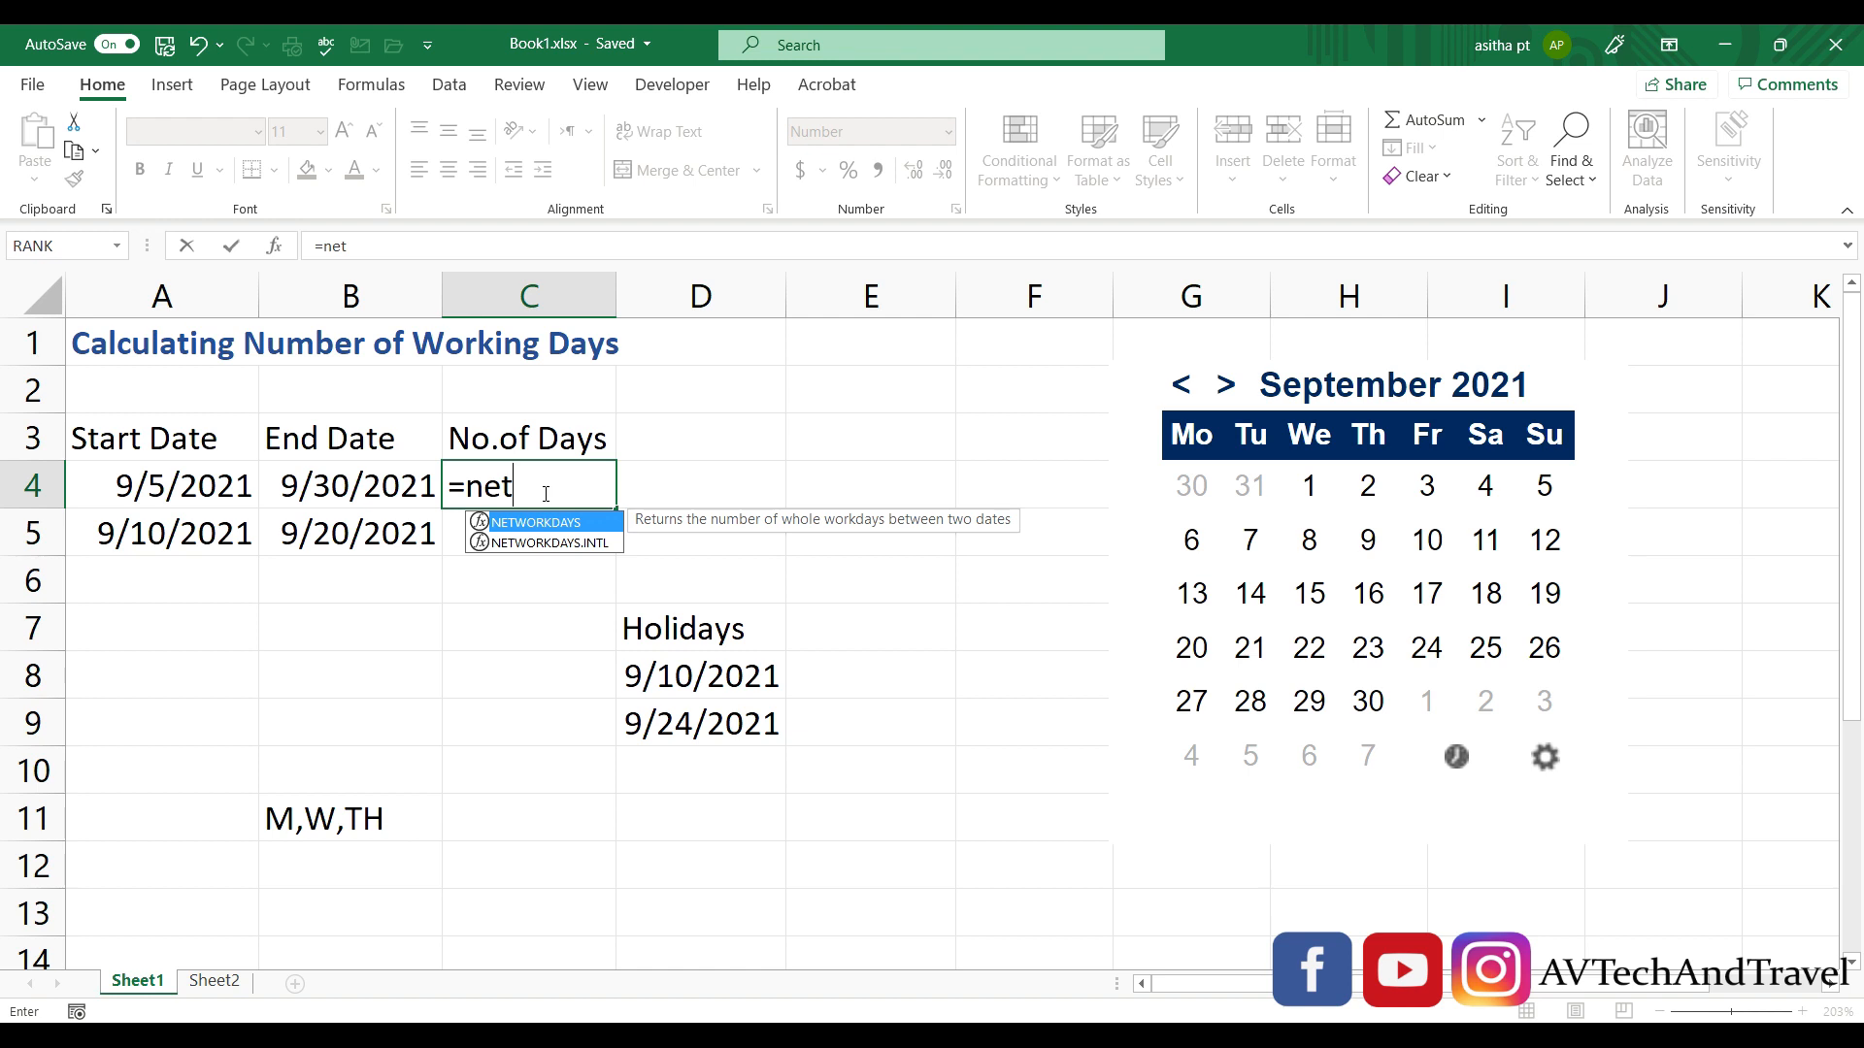
double_click(547, 543)
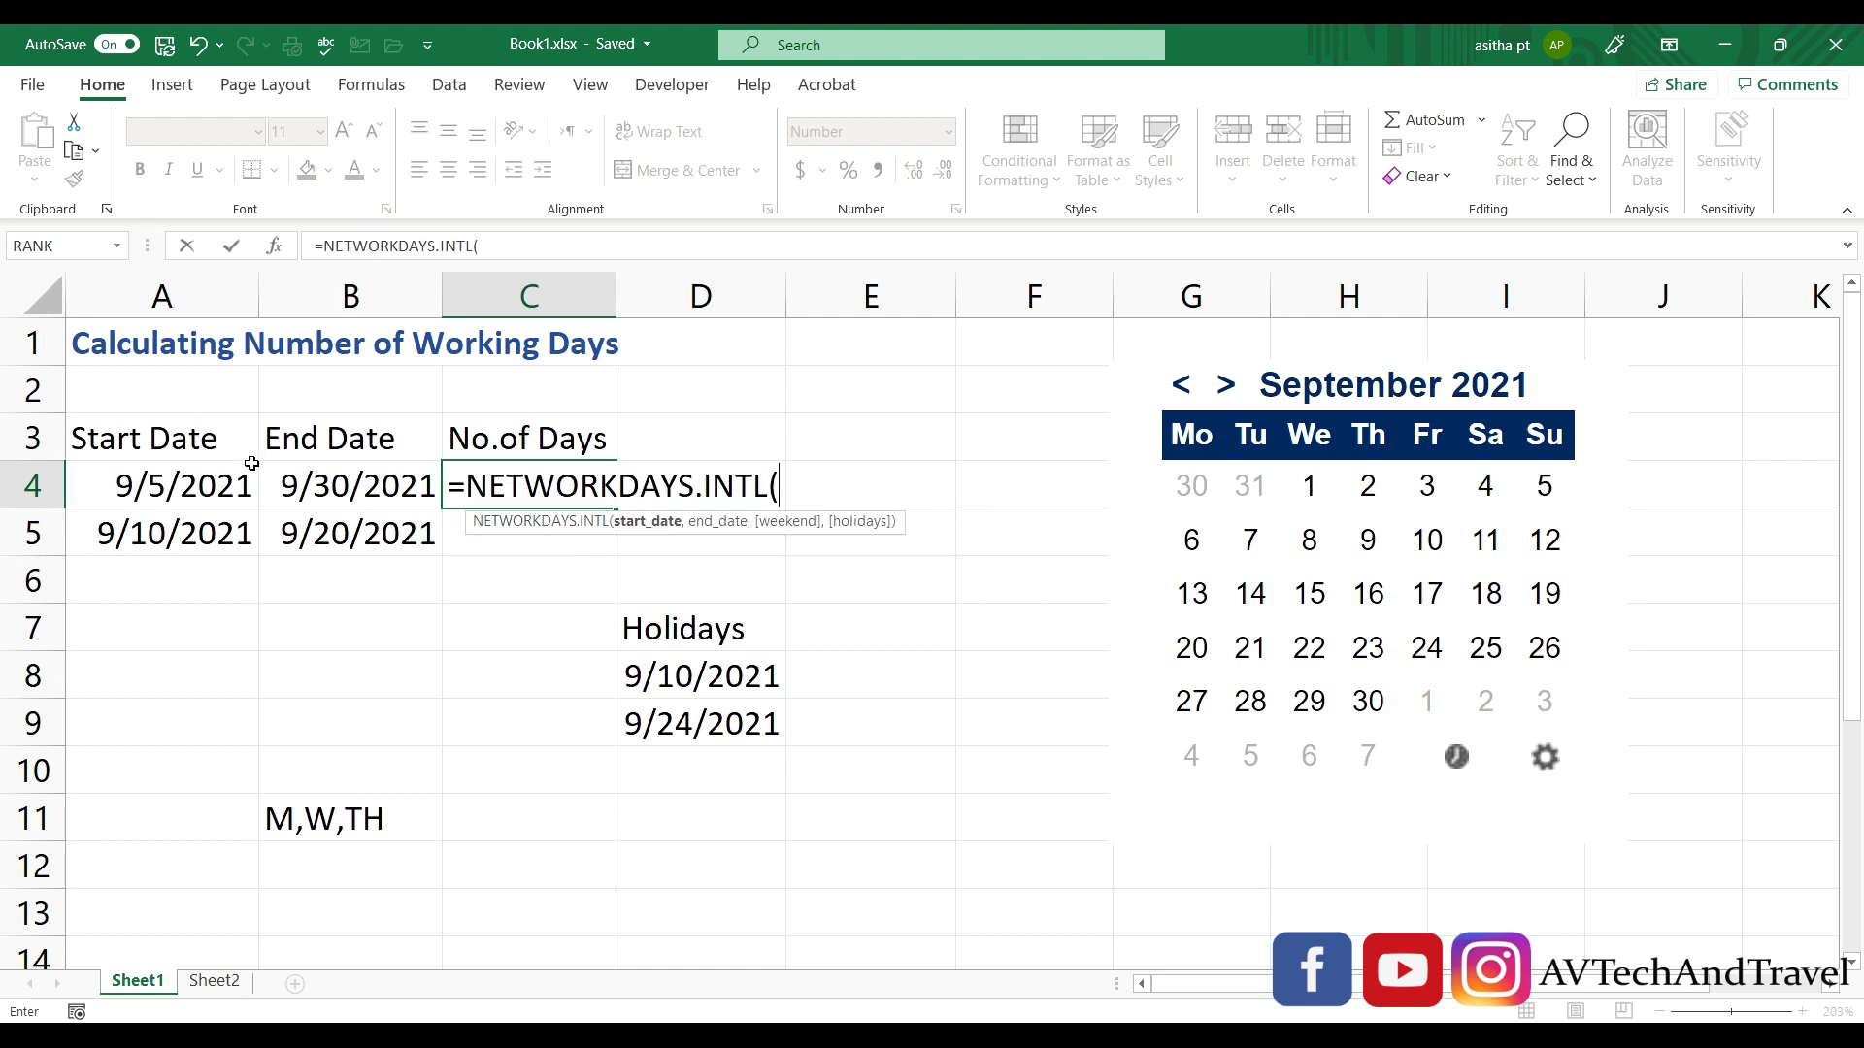
click(224, 489)
text(,)
click(306, 496)
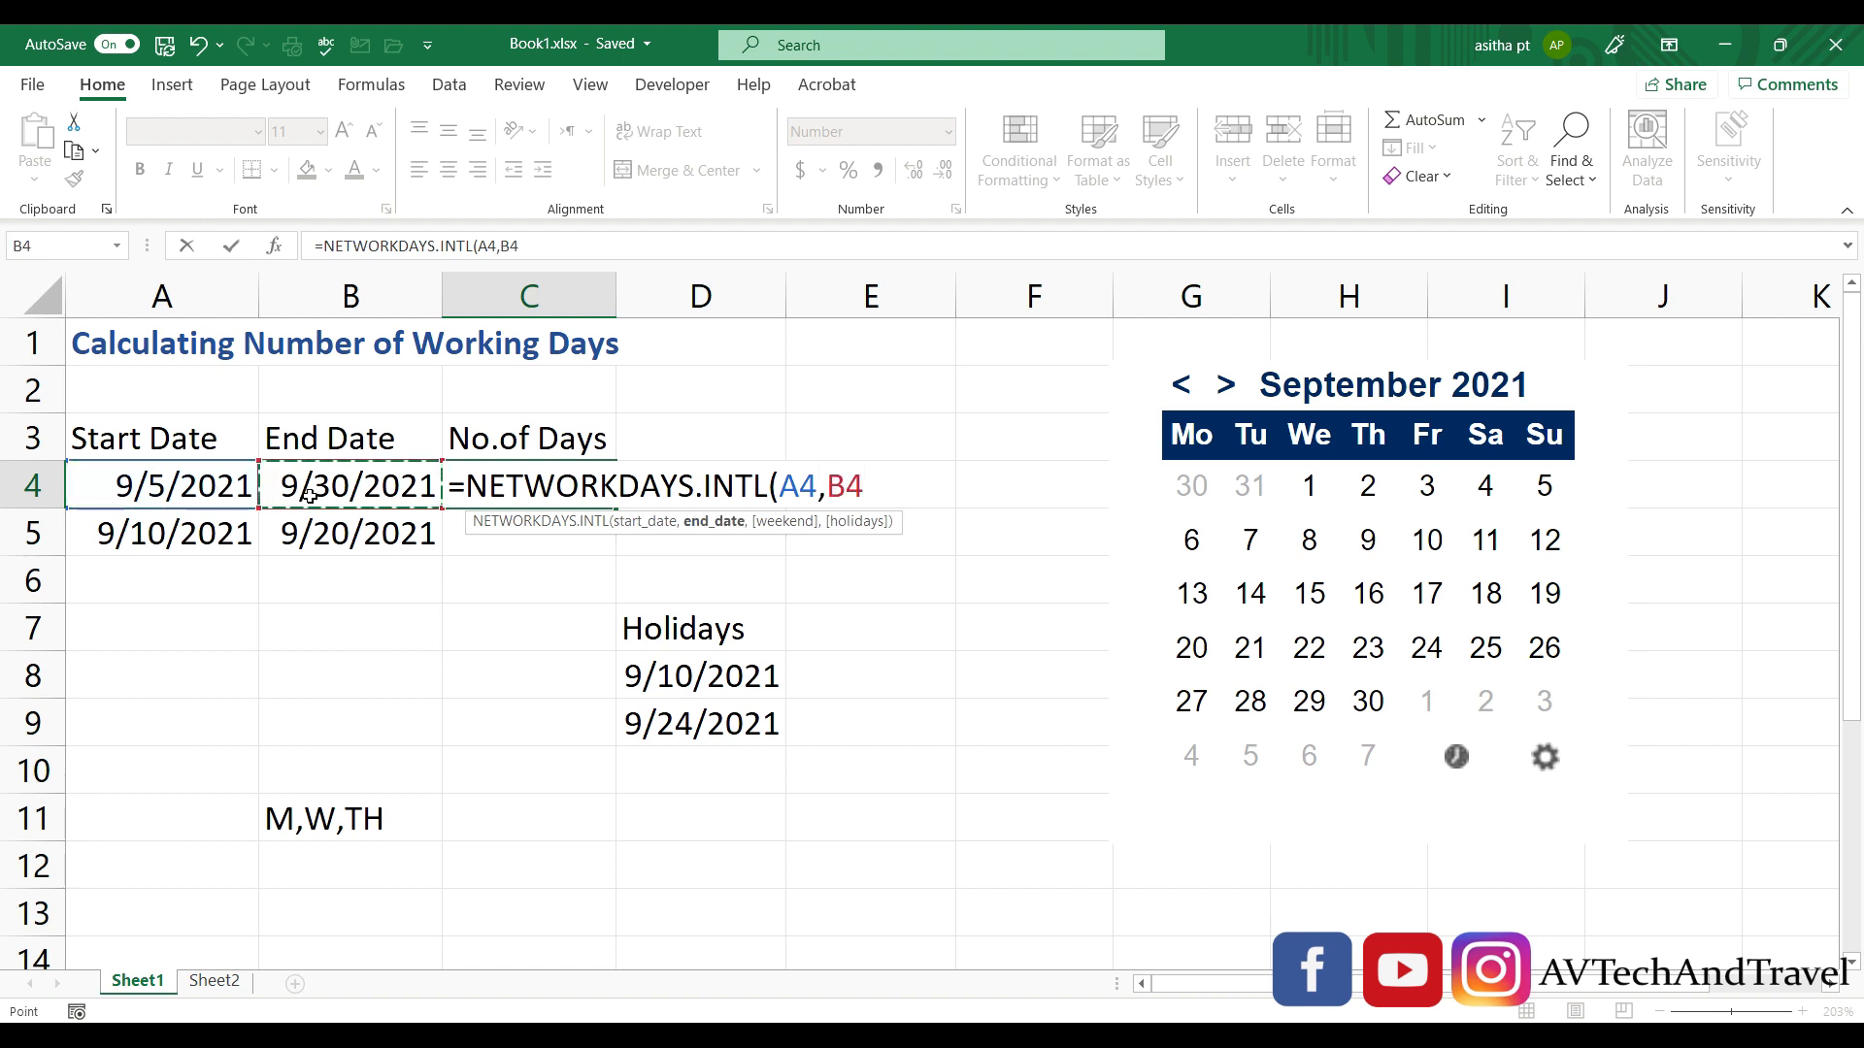
text(,)
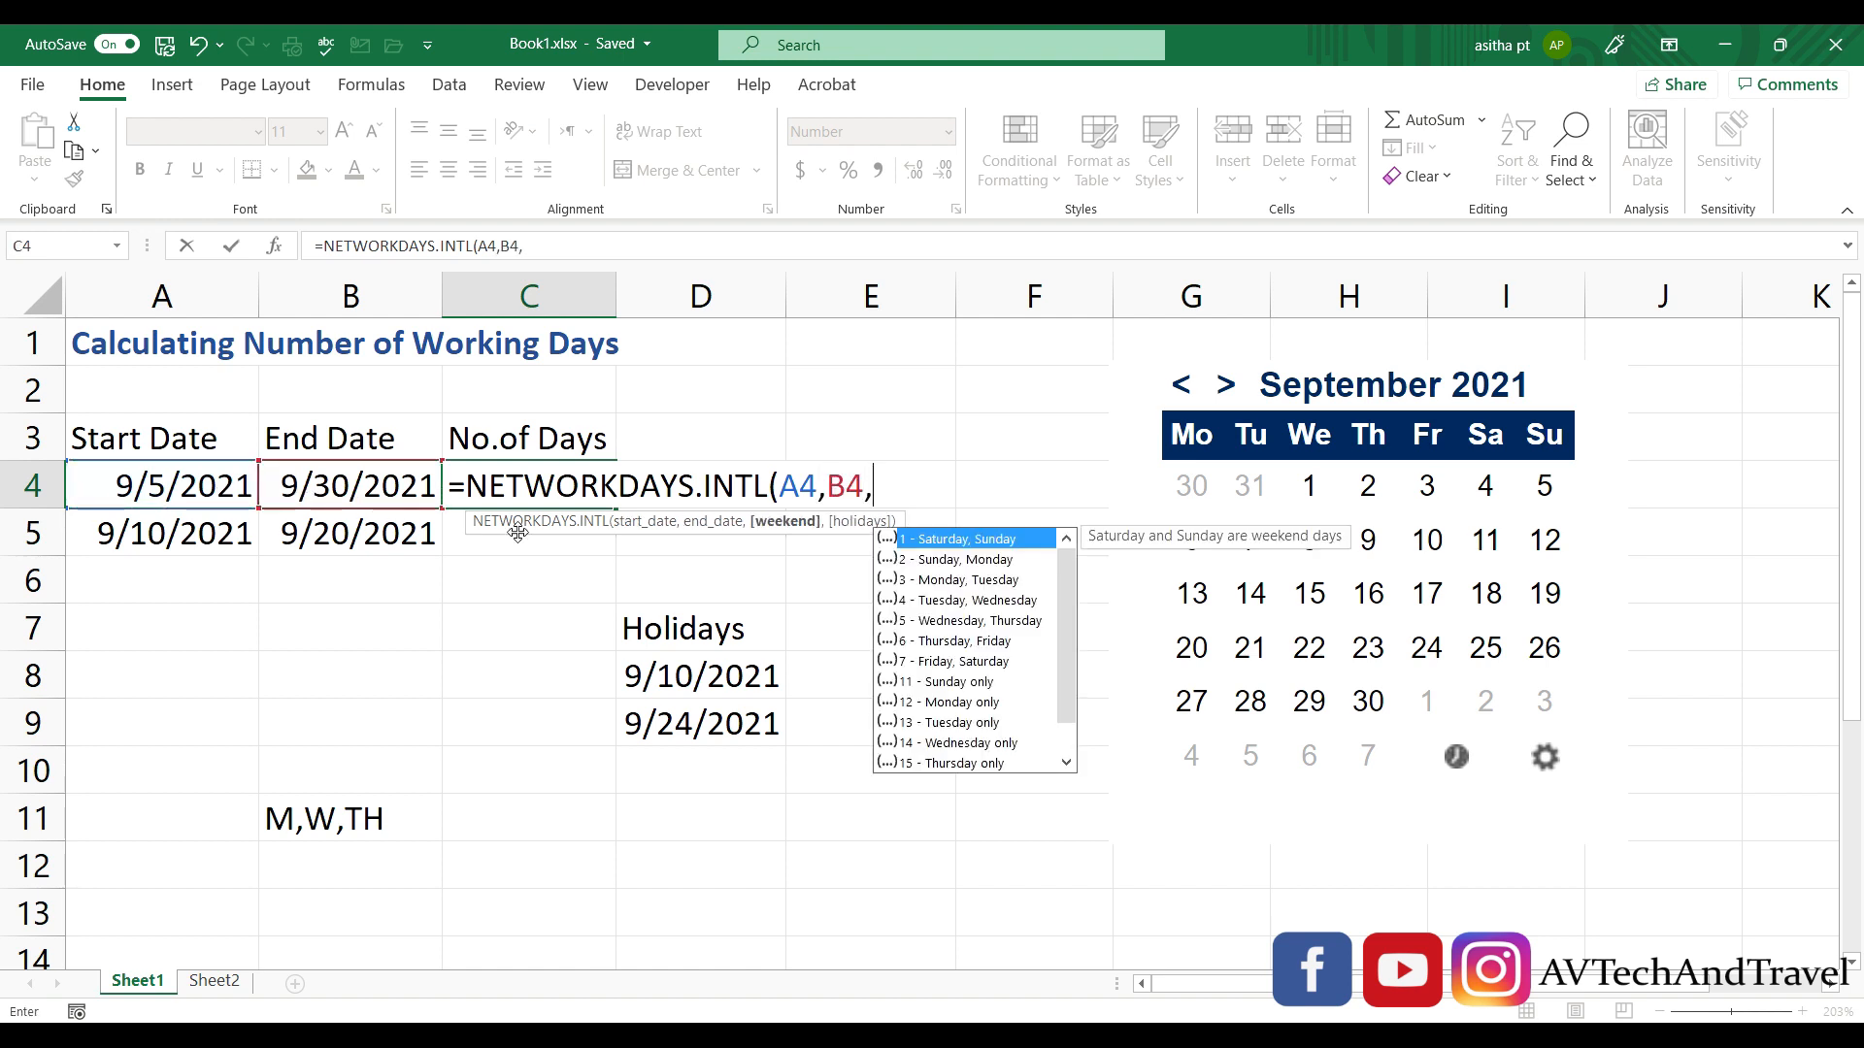
- Set the weekend argument to the custom string "0100111", so only Monday, Wednesday and Thursday count as working days, and complete the C4 formula
click(537, 247)
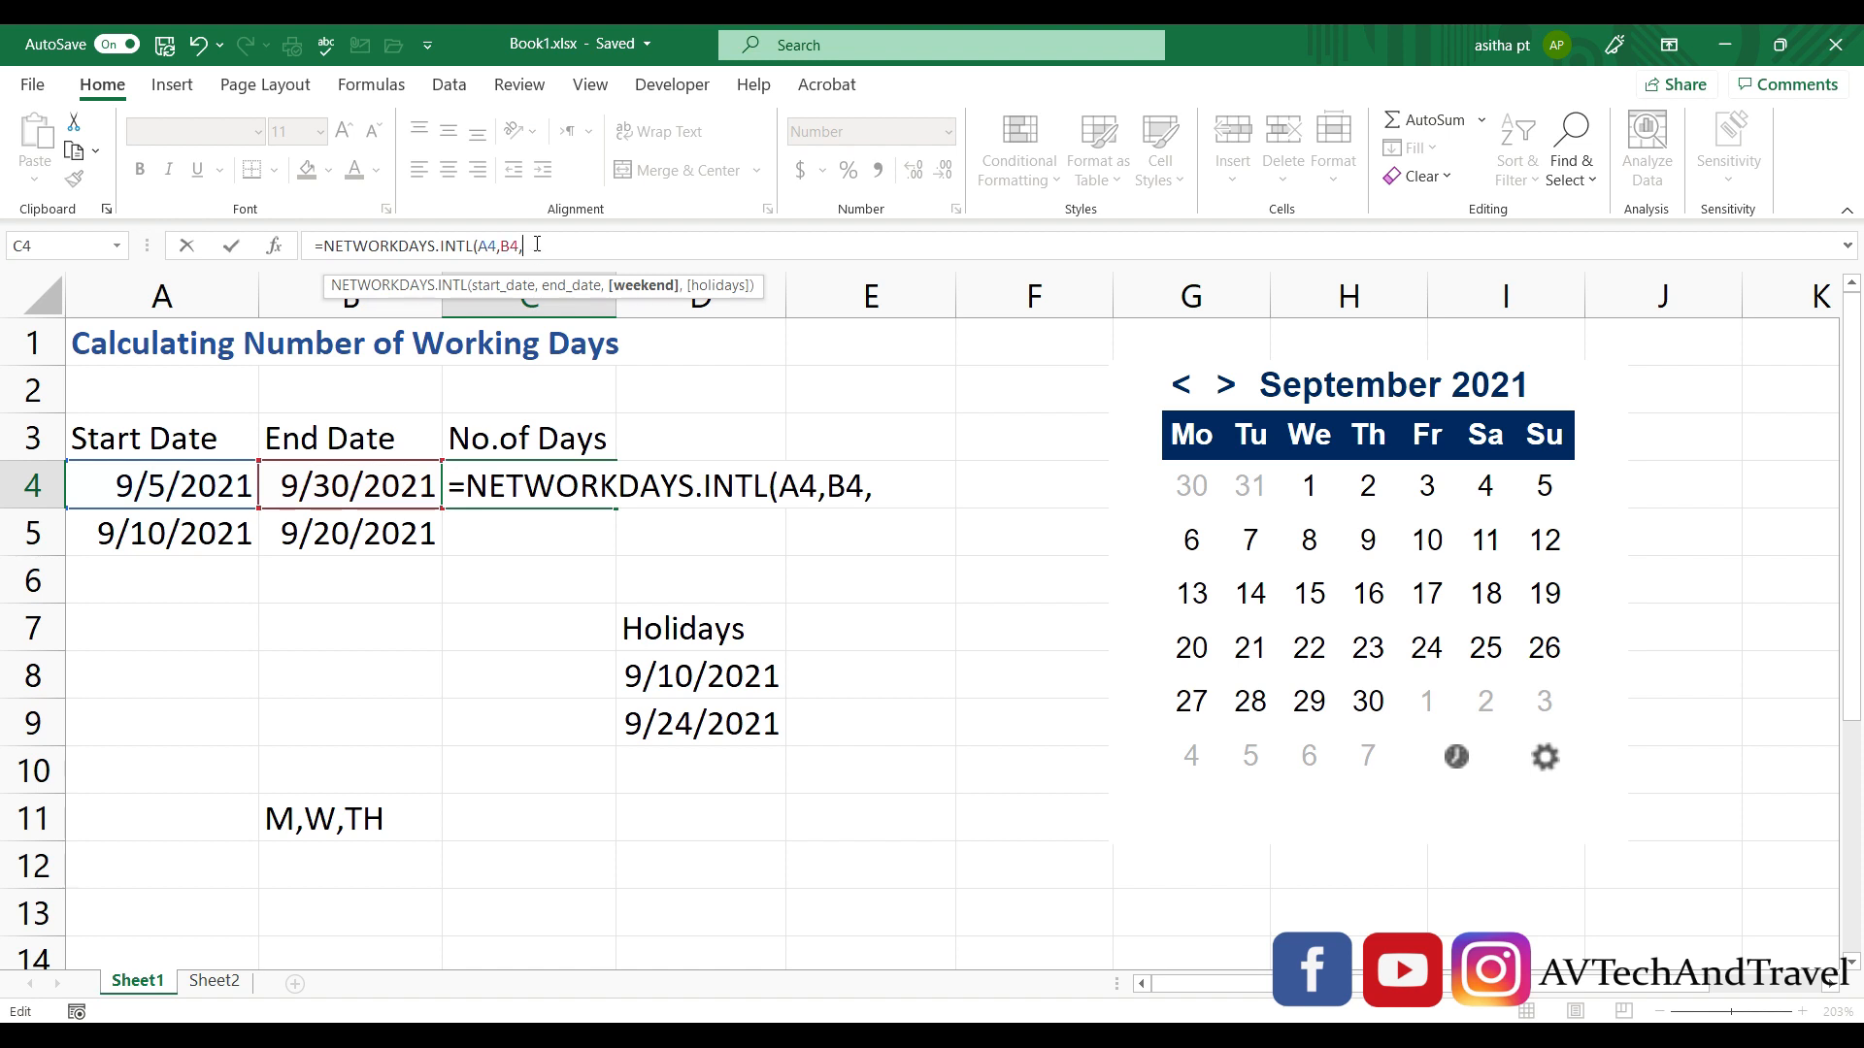
text("")
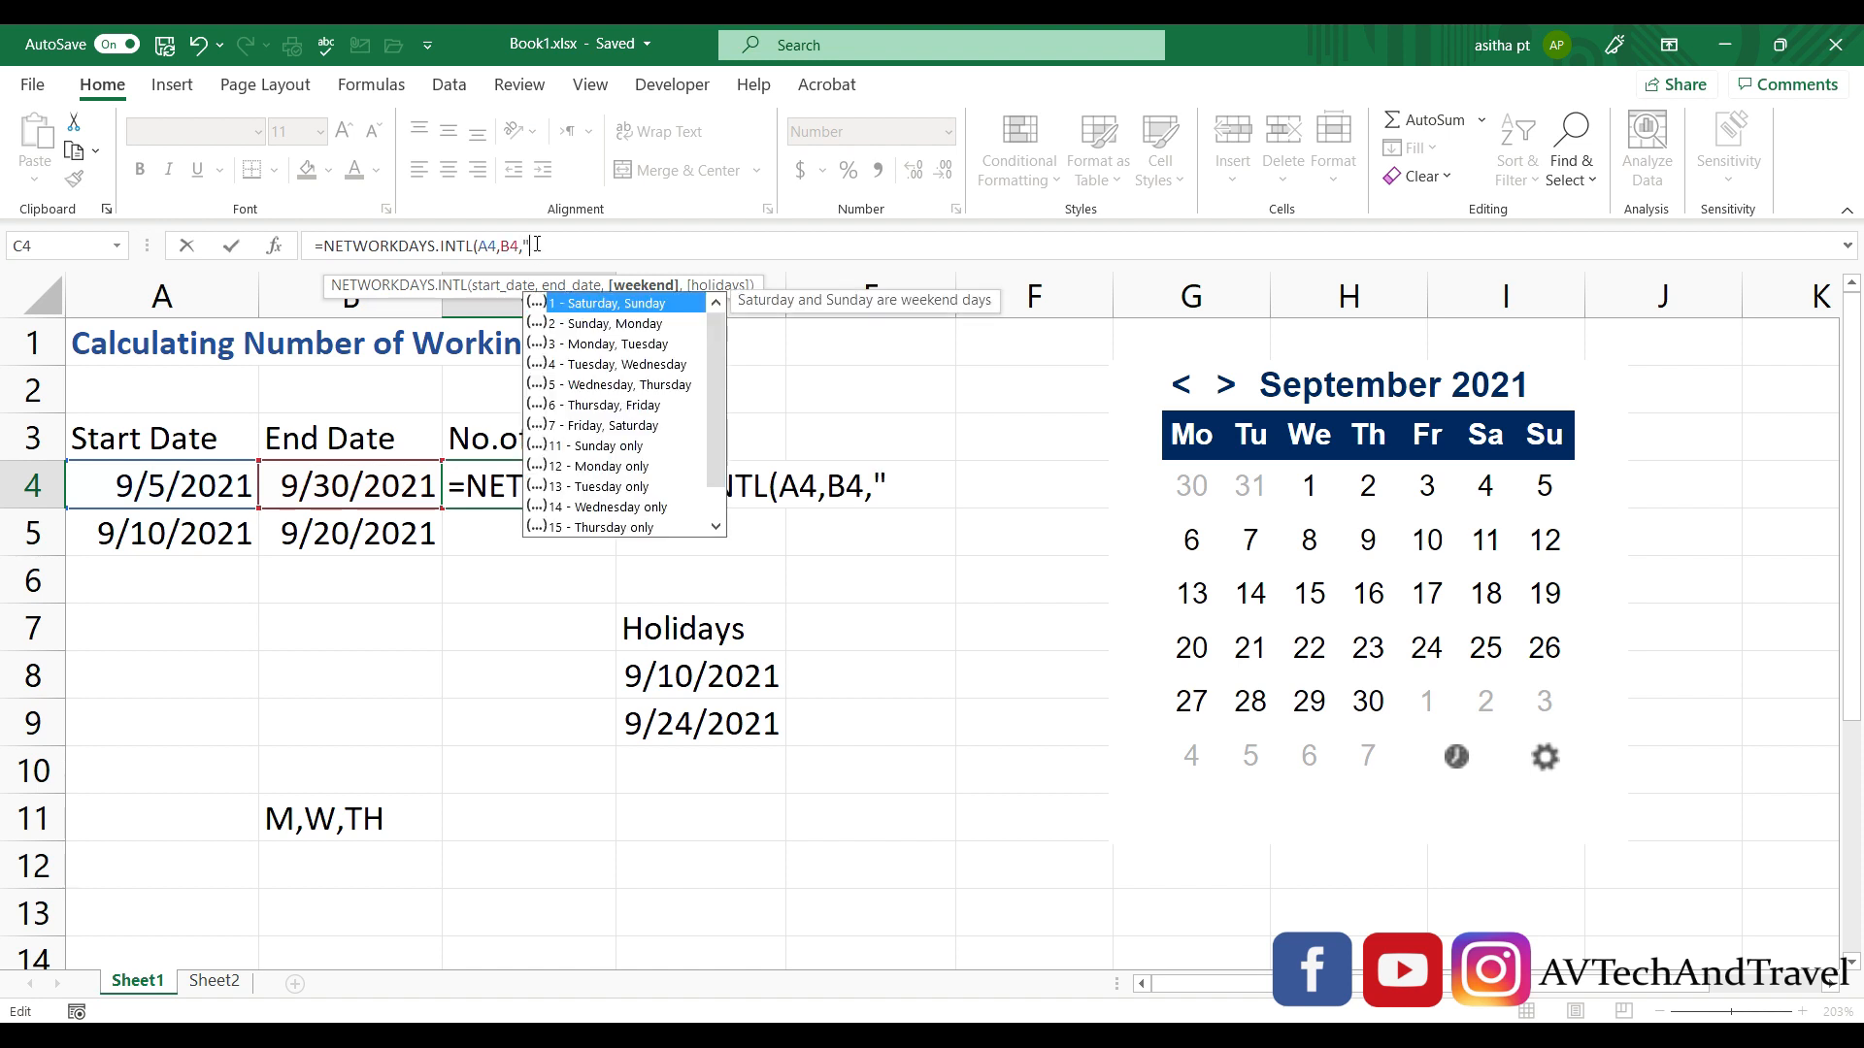
click(537, 244)
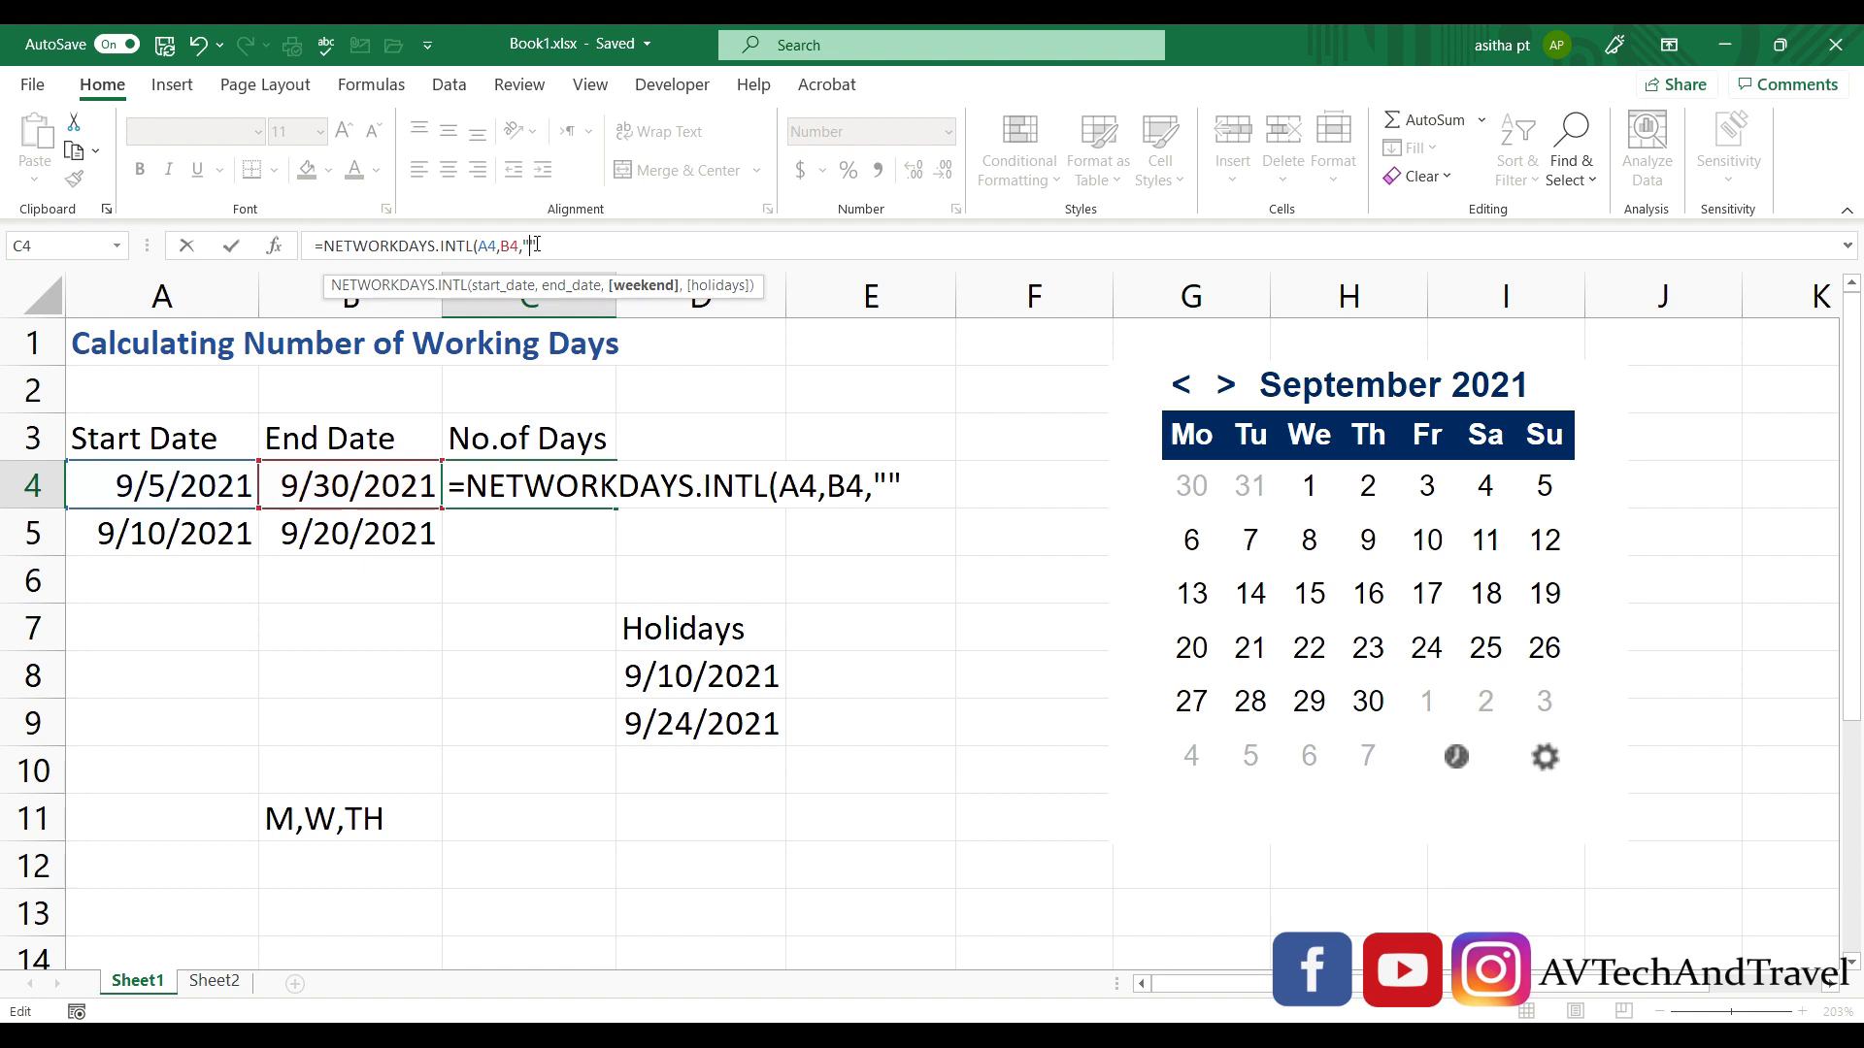
text(0)
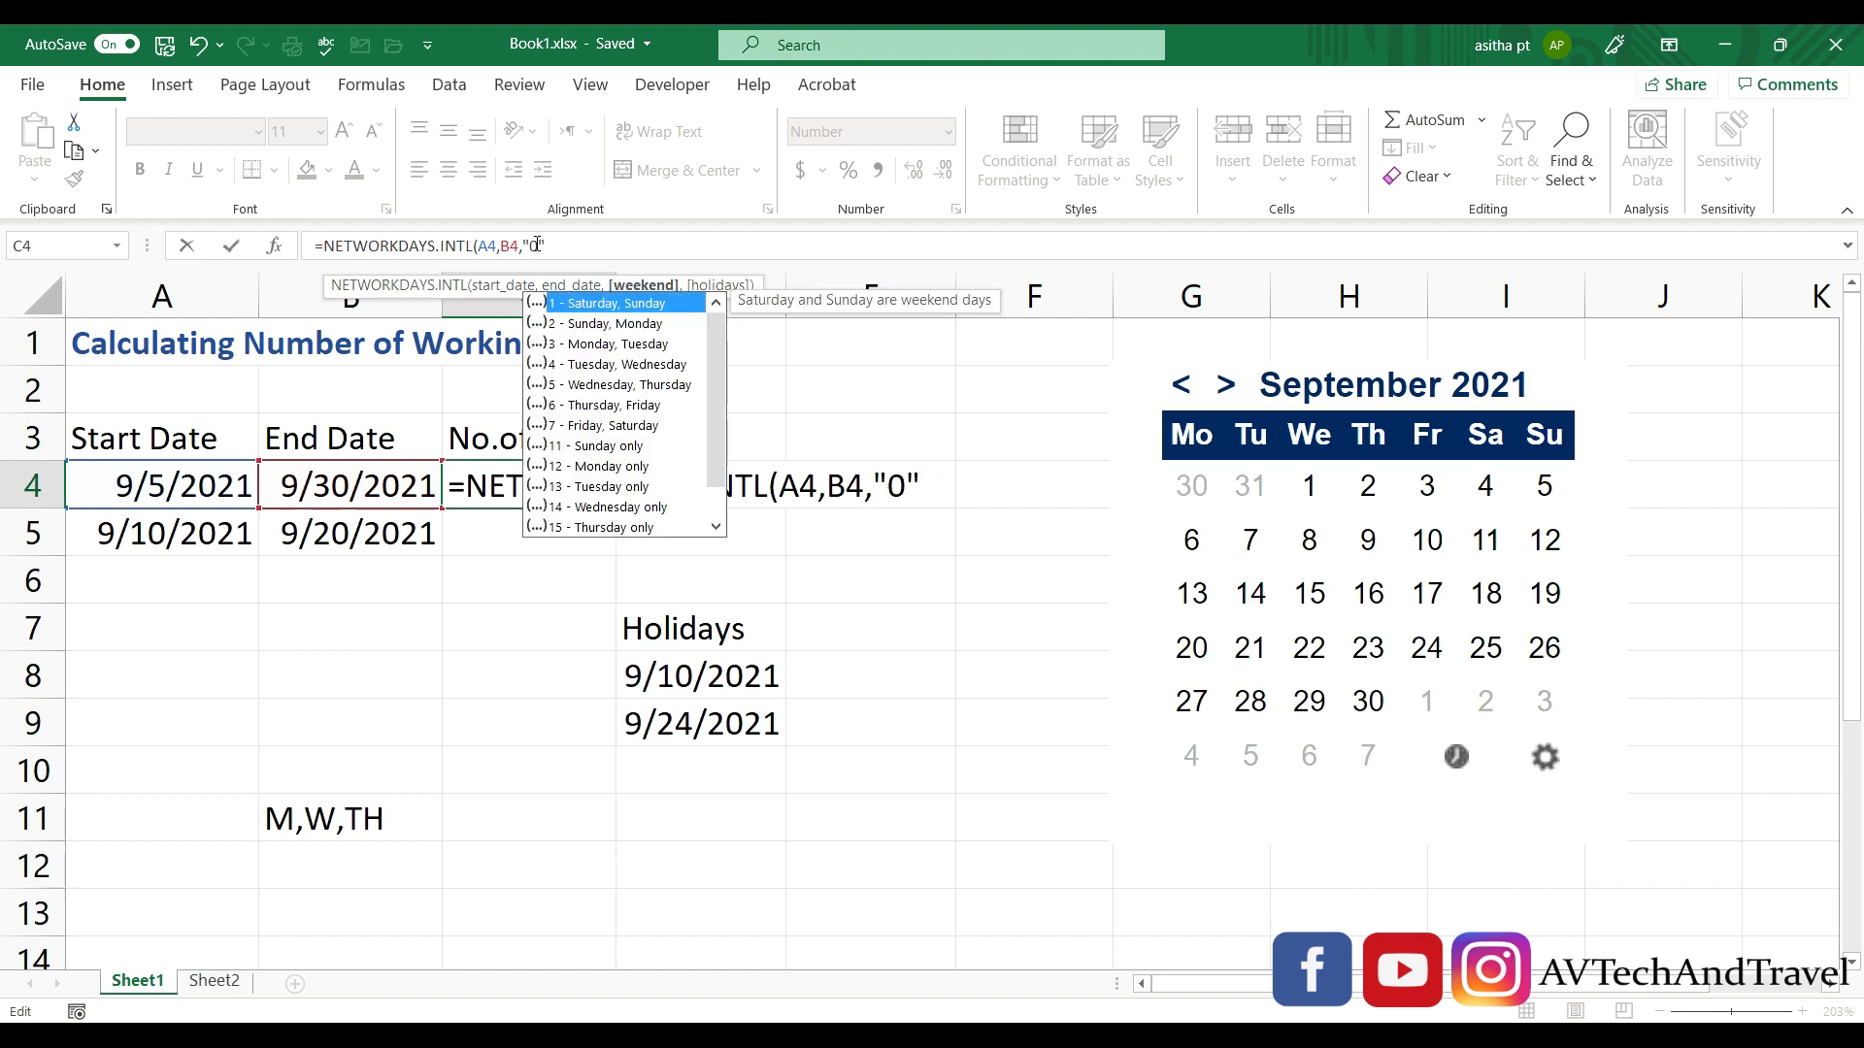
text(10011)
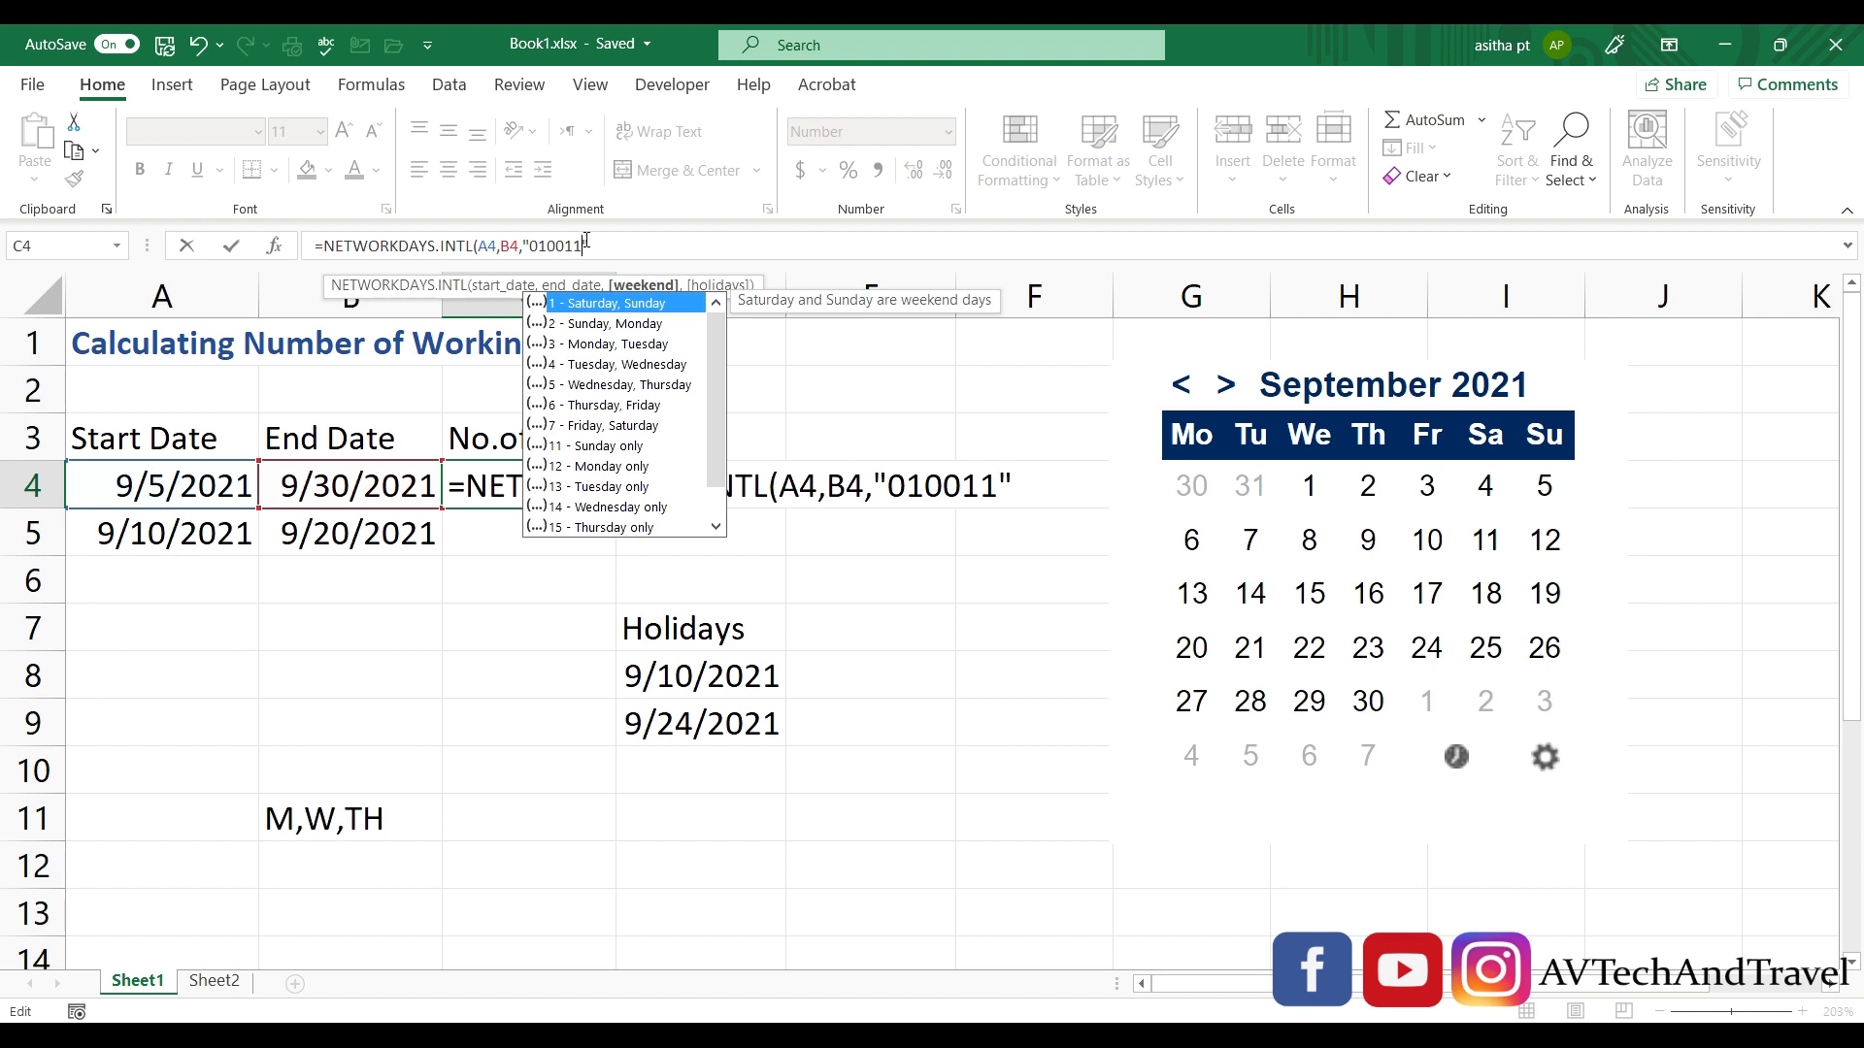
text(1)
key(Return)
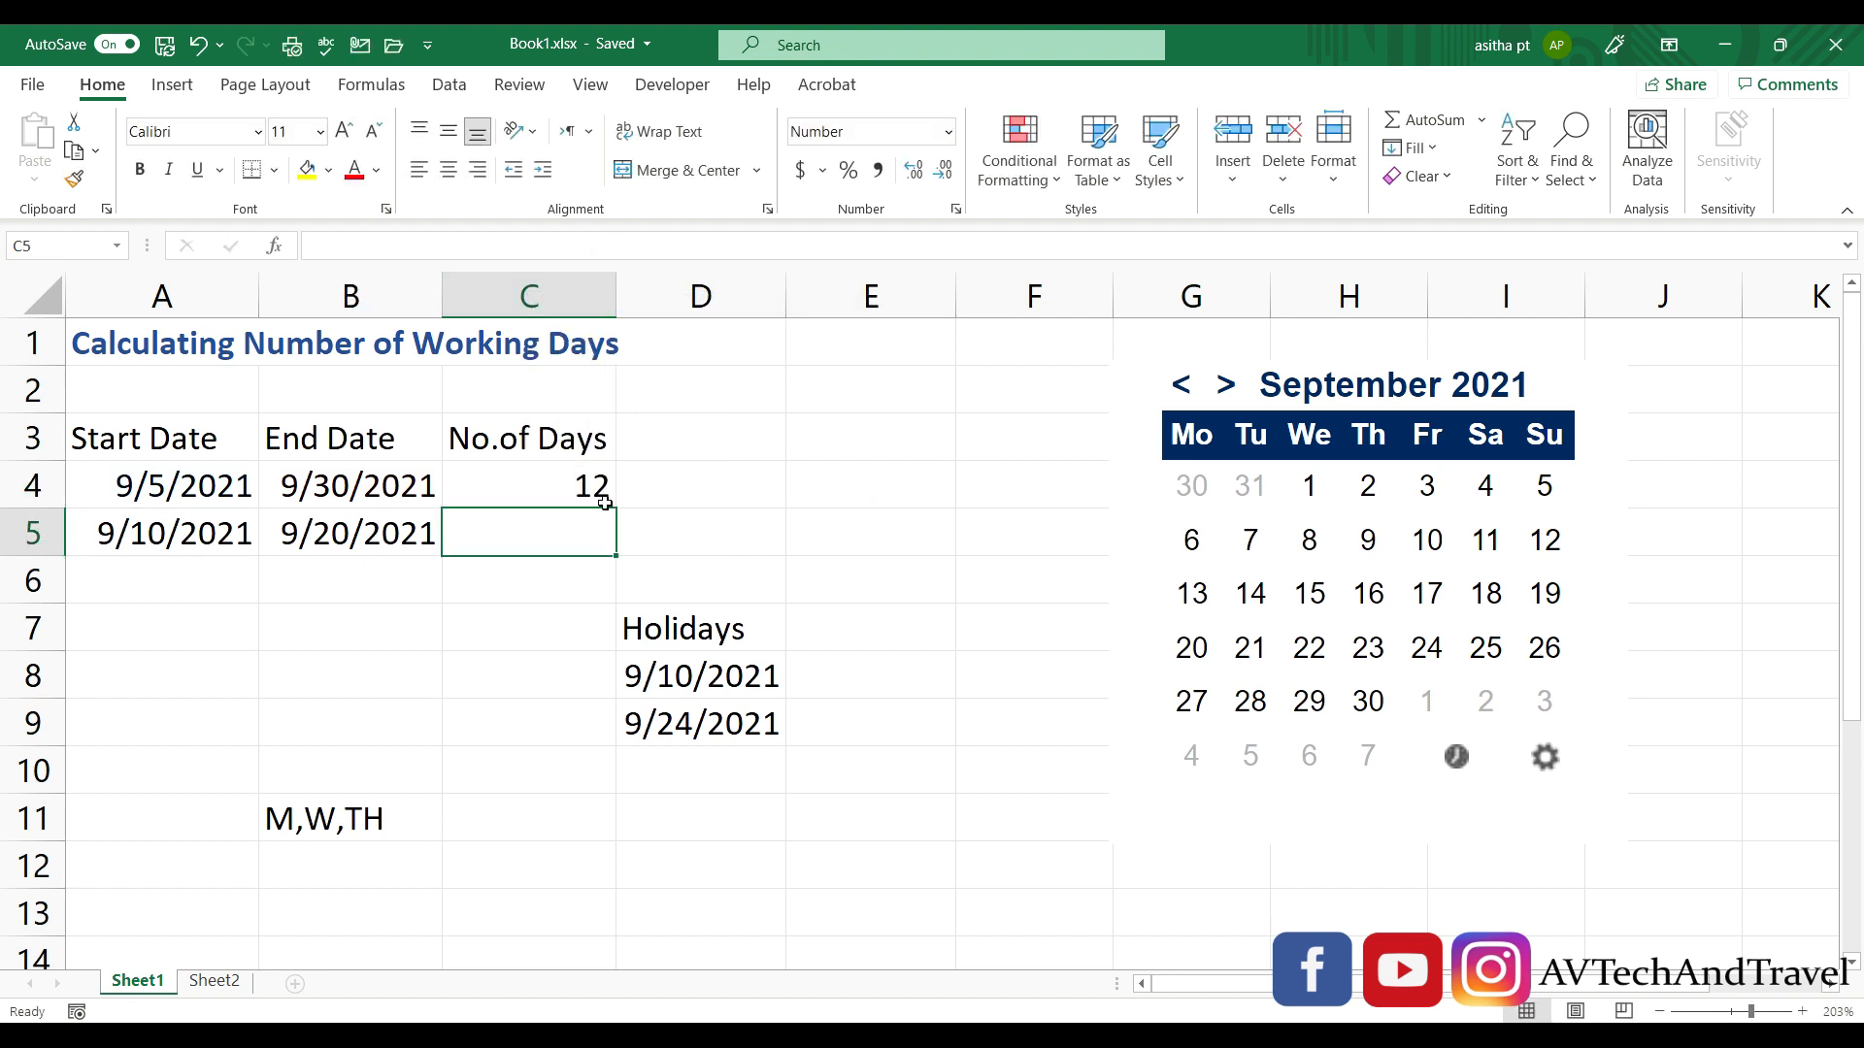
- Fill the custom-weekend formula from C4 down to C5 and reselect C4
click(518, 490)
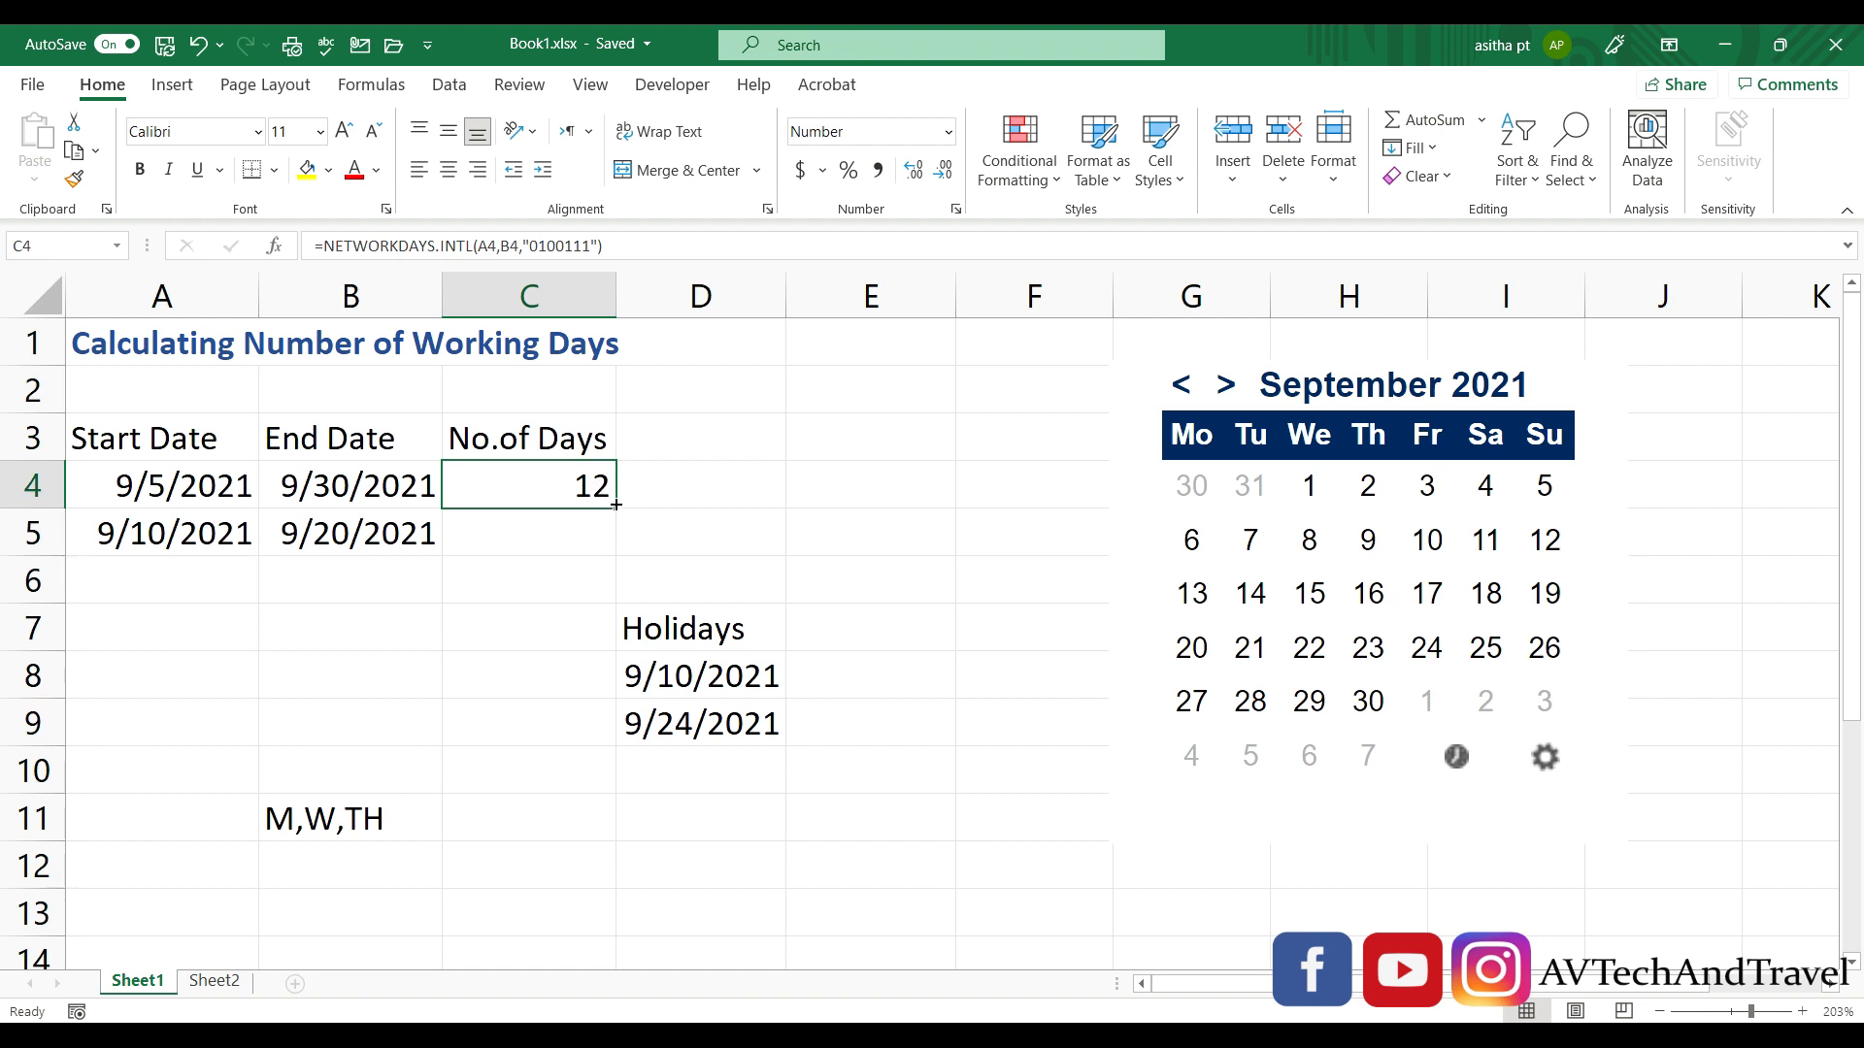
drag(616, 504, 616, 545)
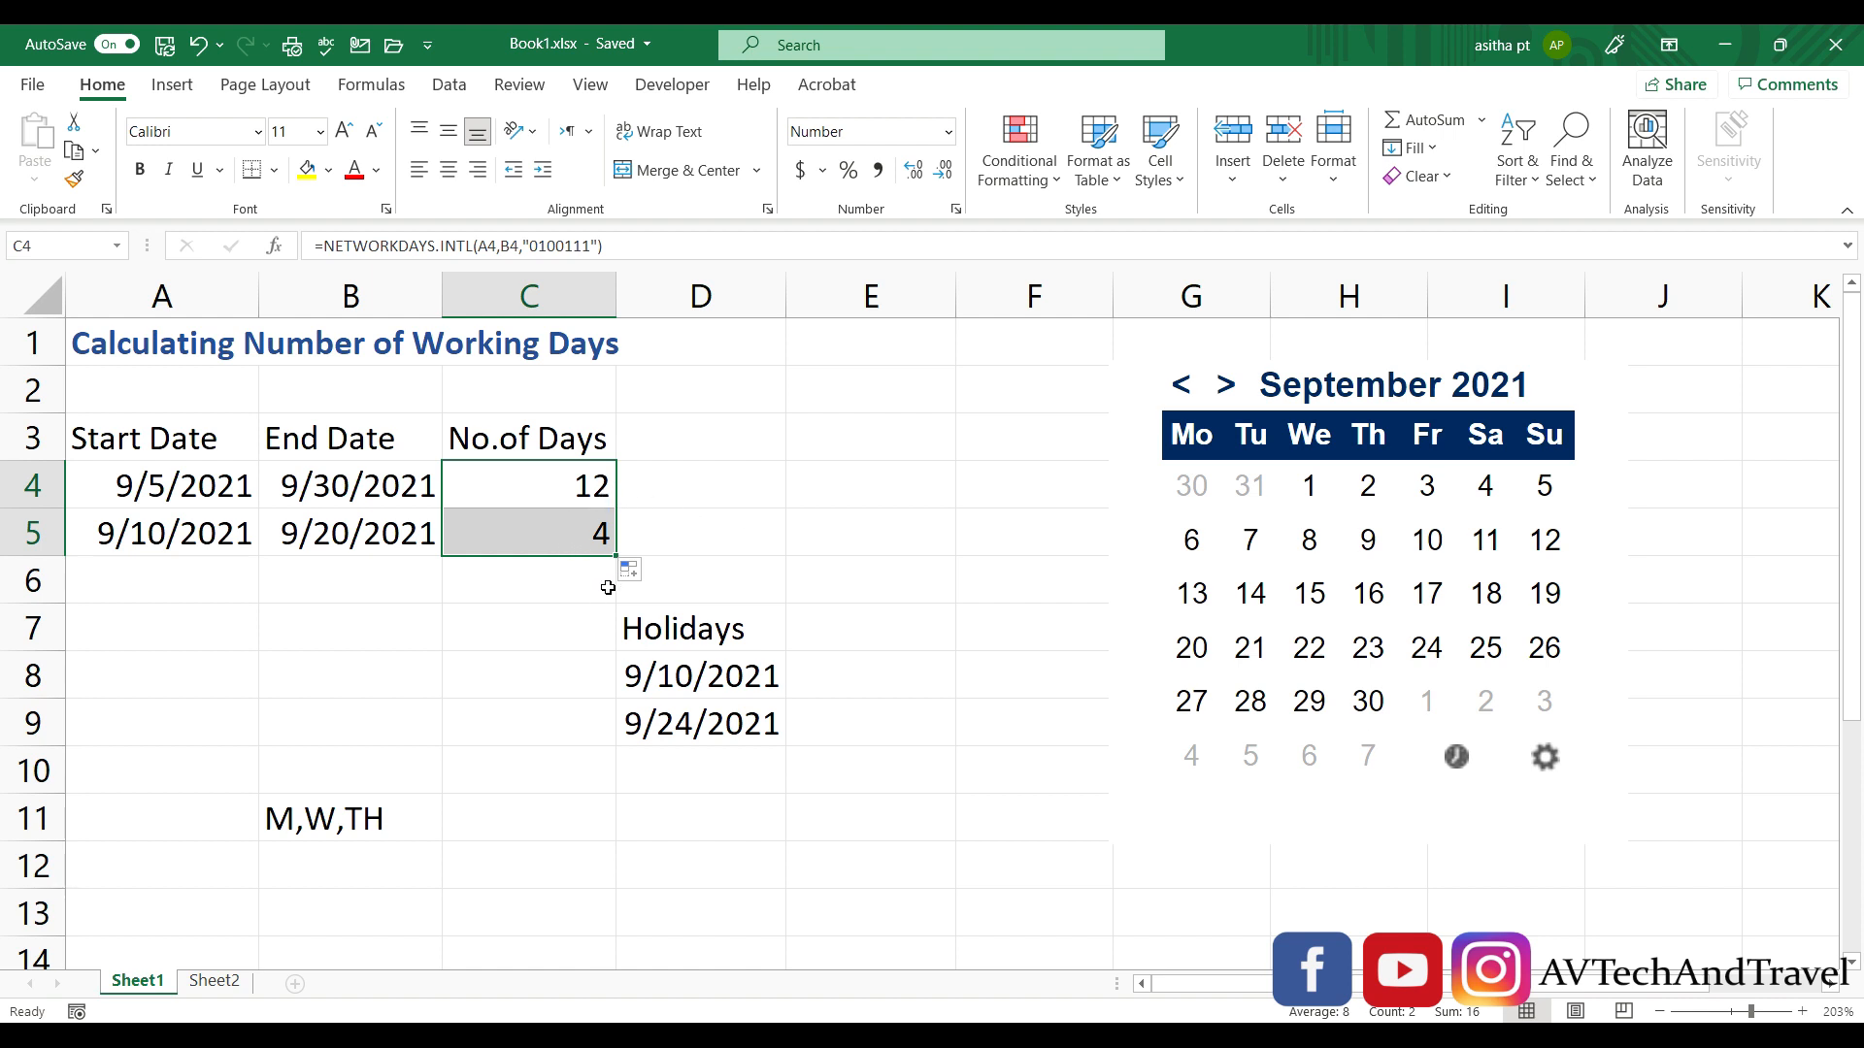
click(741, 482)
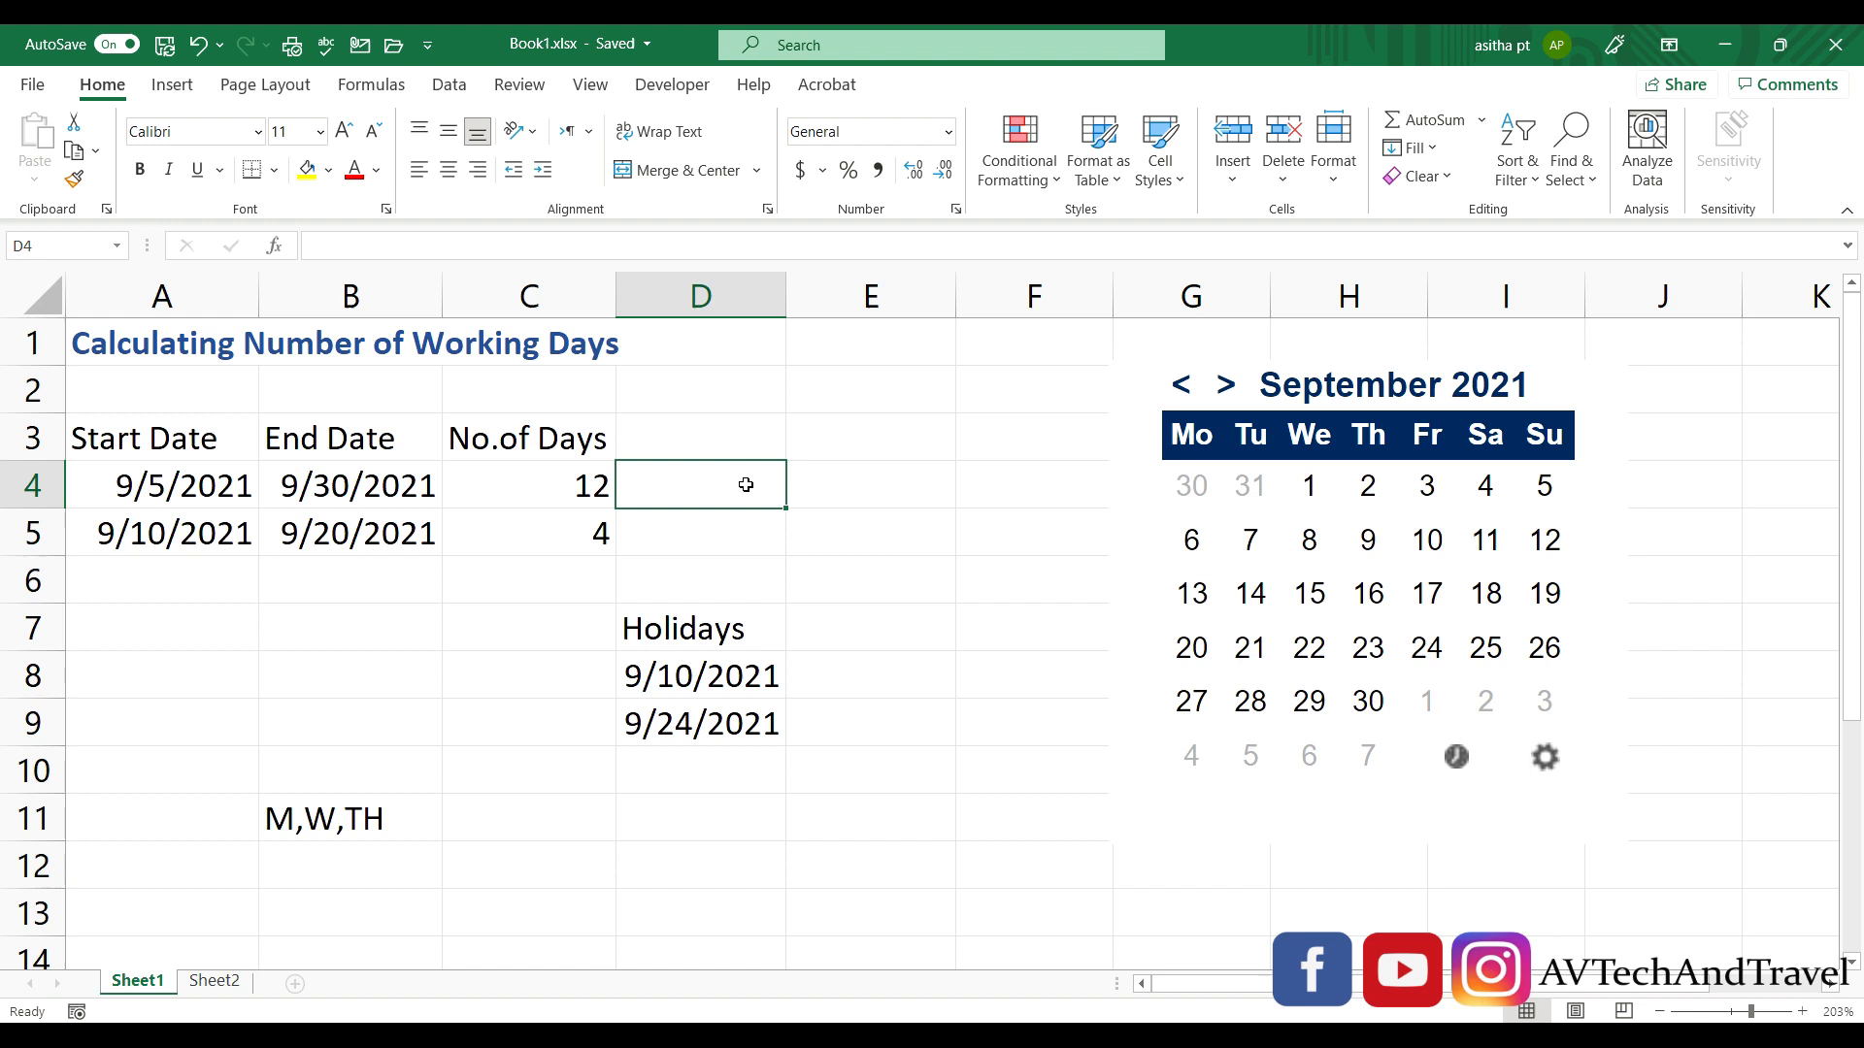
click(587, 498)
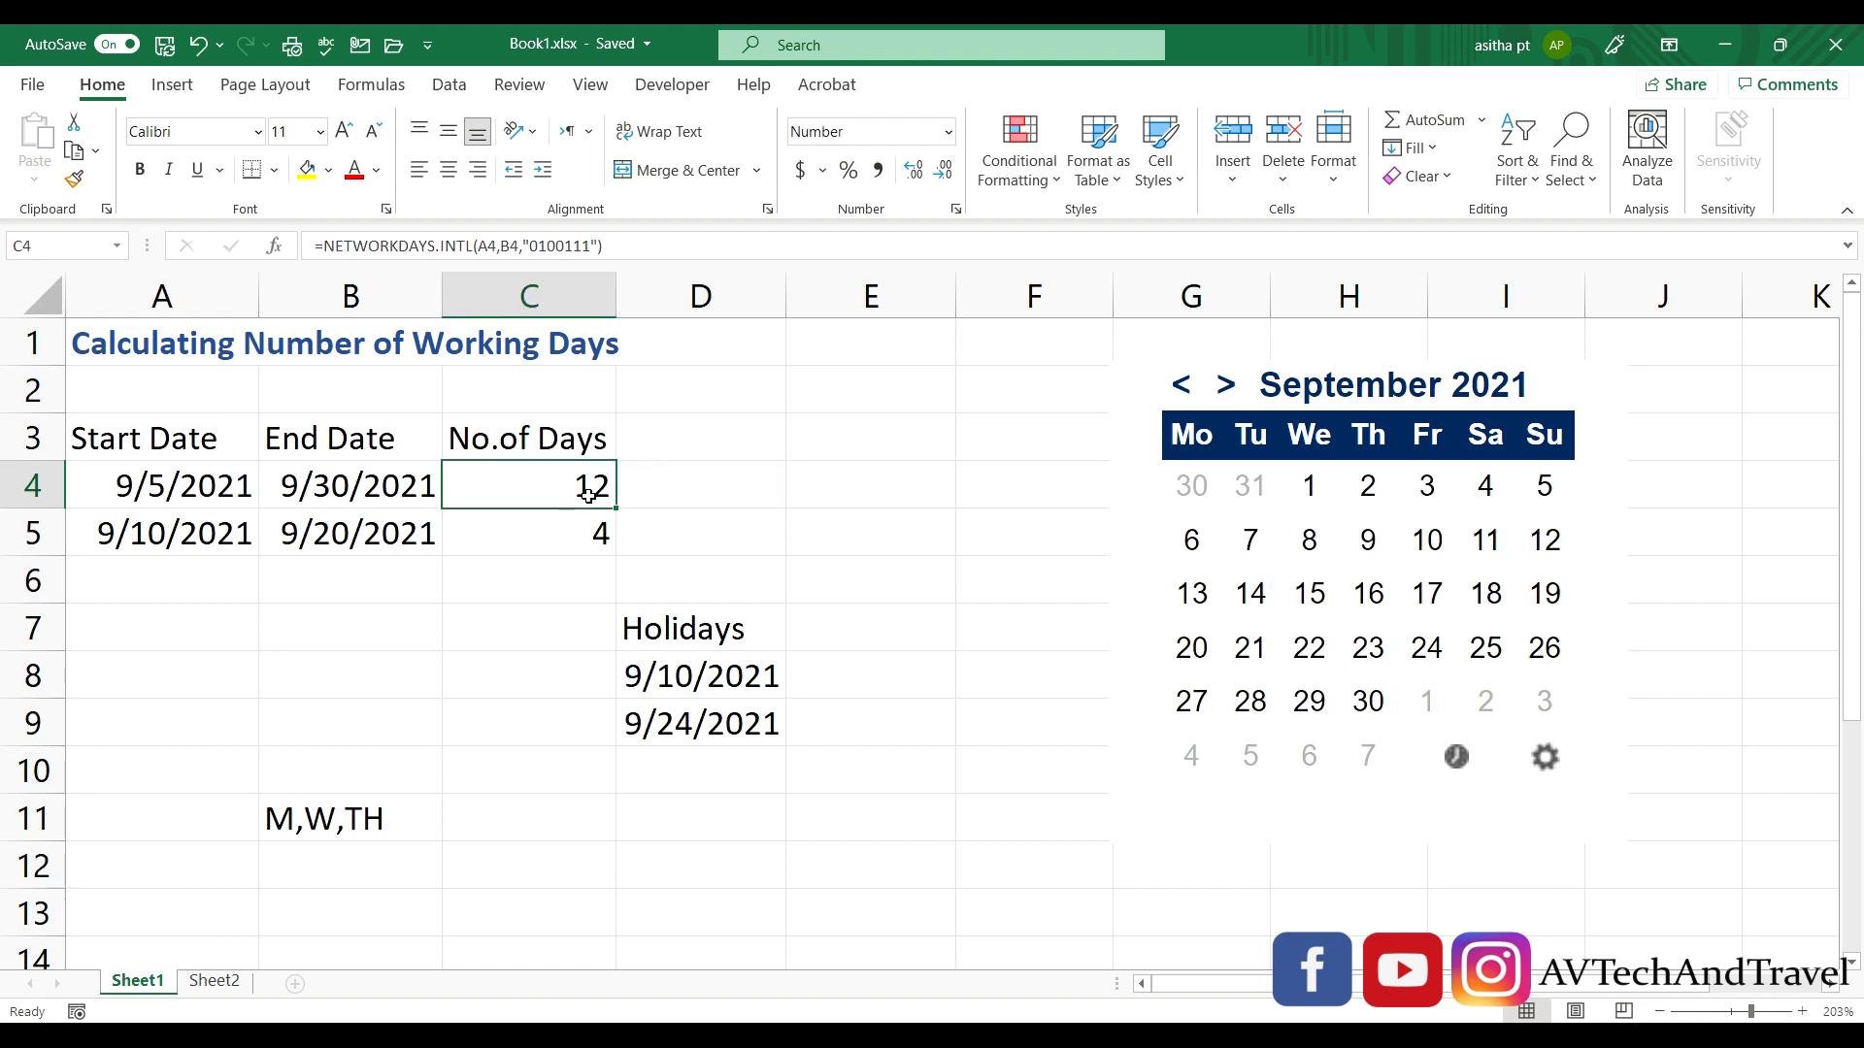